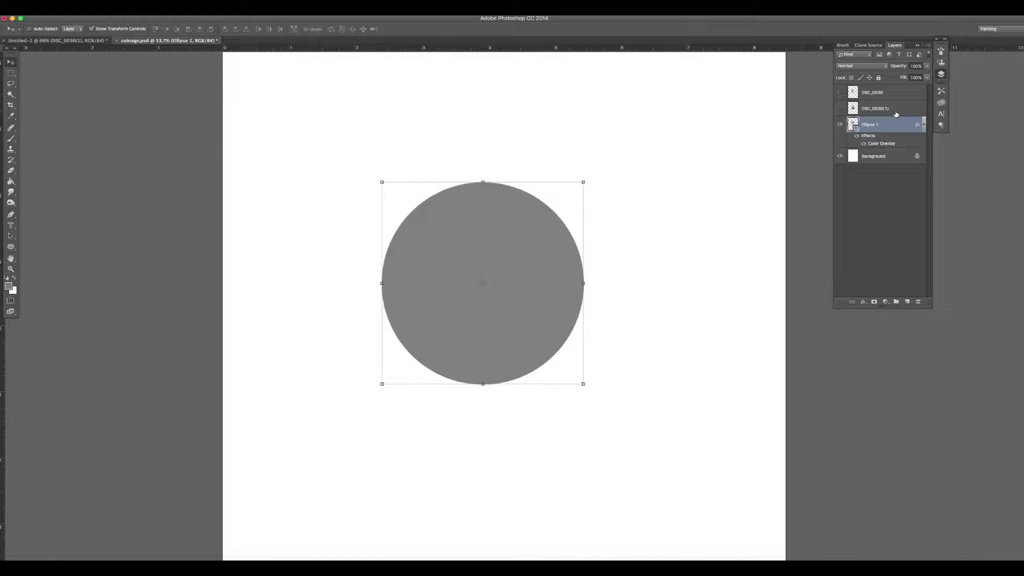
Compare the grey circle with the DSC_0030(1) portrait by toggling the visibility of each layer
click(840, 125)
click(840, 125)
click(841, 109)
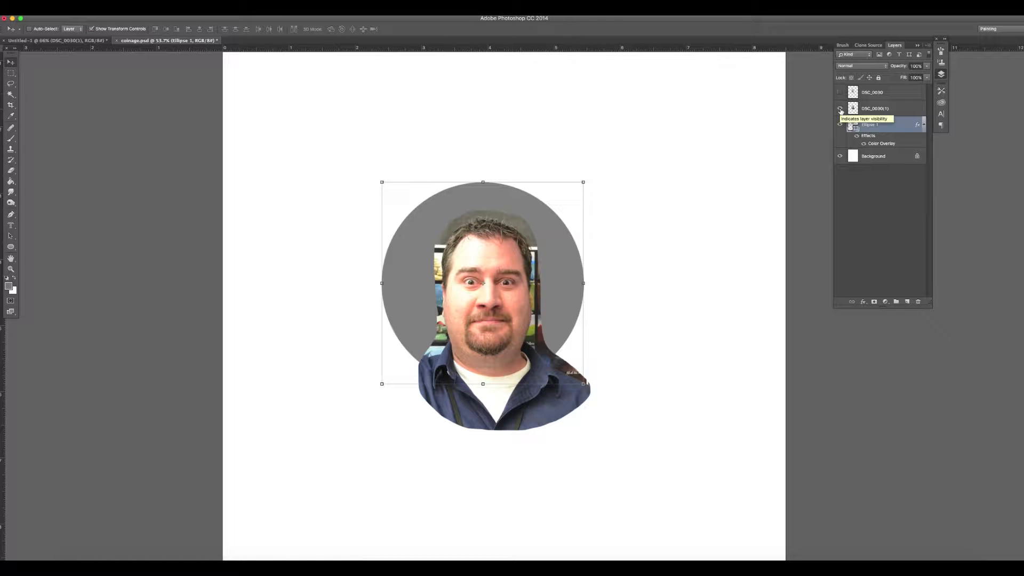
click(841, 110)
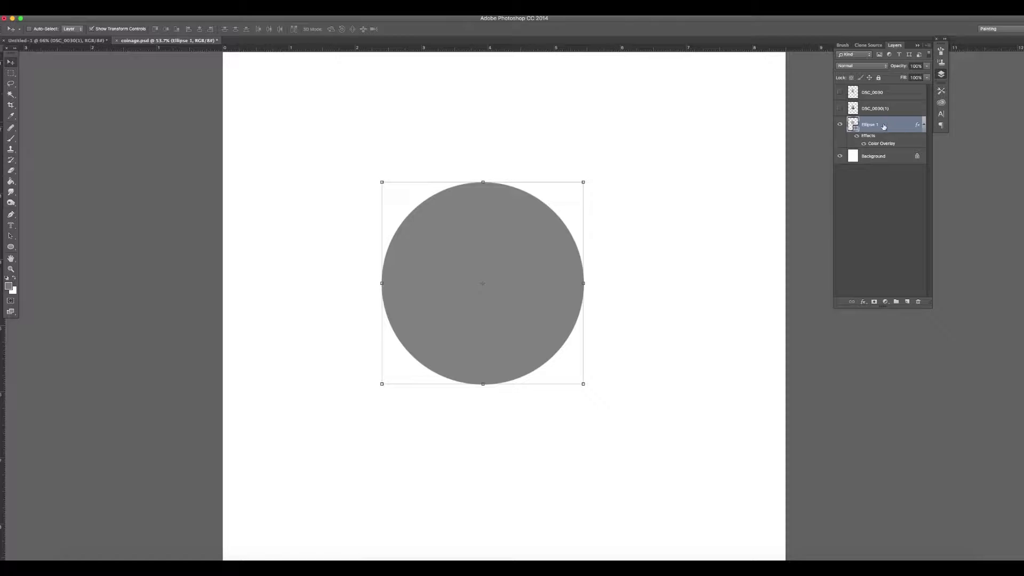
key(u)
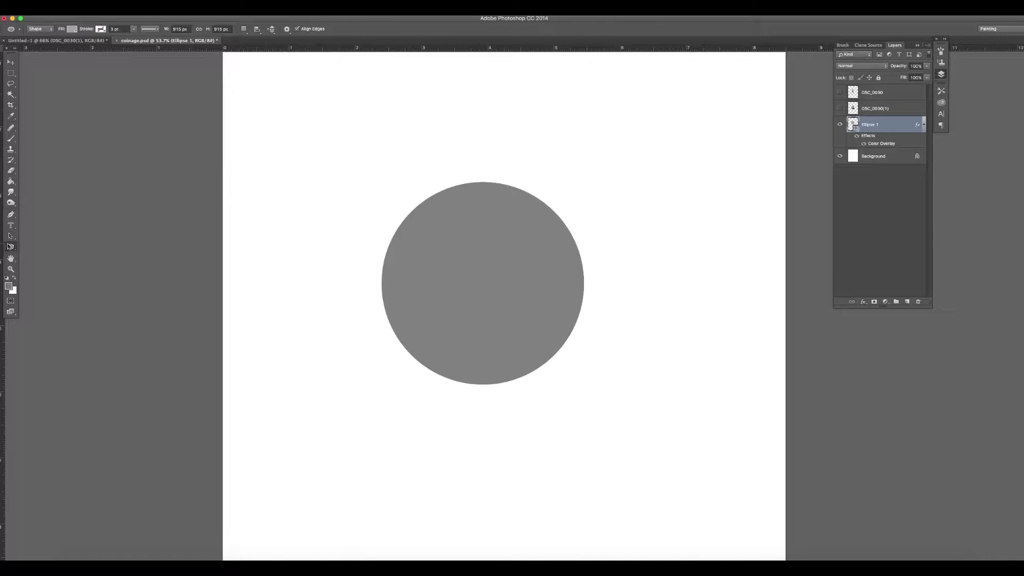
drag(324, 136, 573, 328)
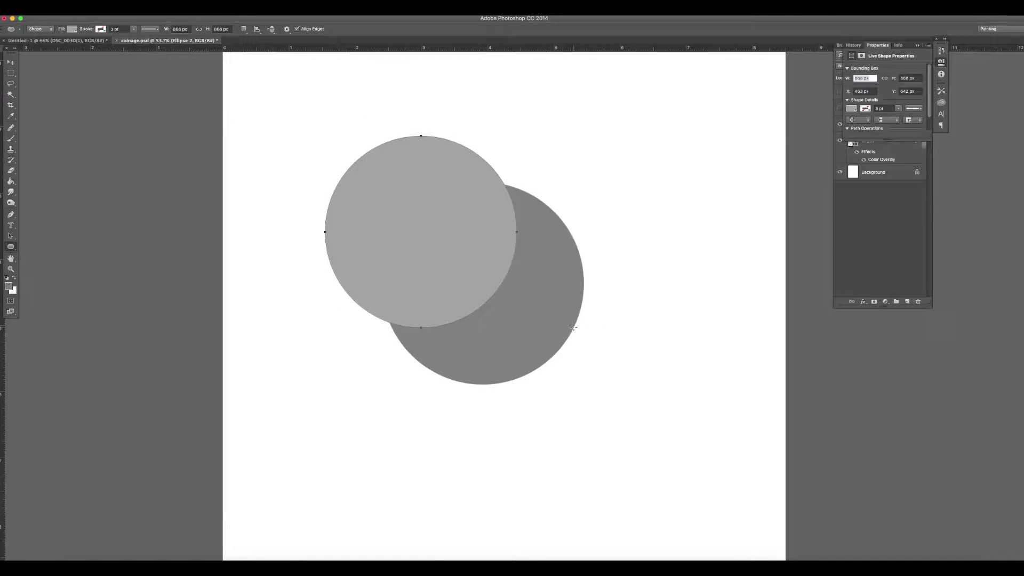
key(super+z)
drag(352, 157, 662, 308)
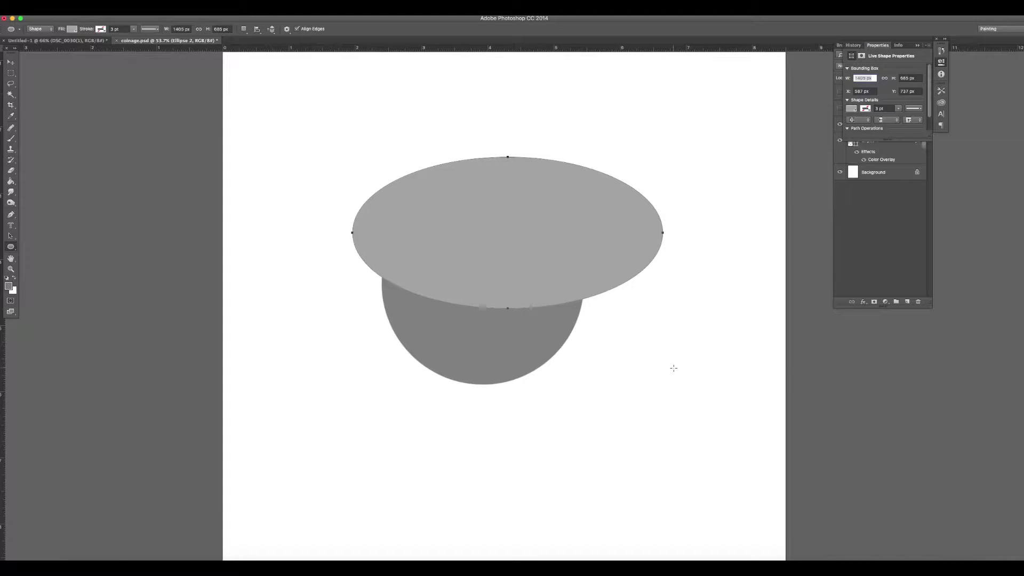
key(super+z)
drag(399, 129, 620, 320)
key(super+z)
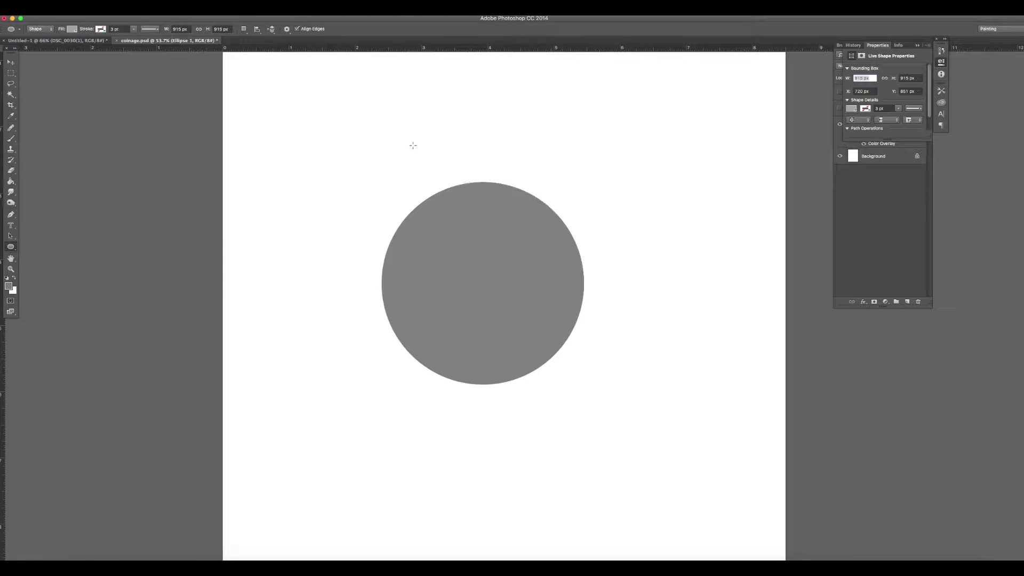
Duplicate the Ellipse 1 circle layer together with its layer effects
click(916, 47)
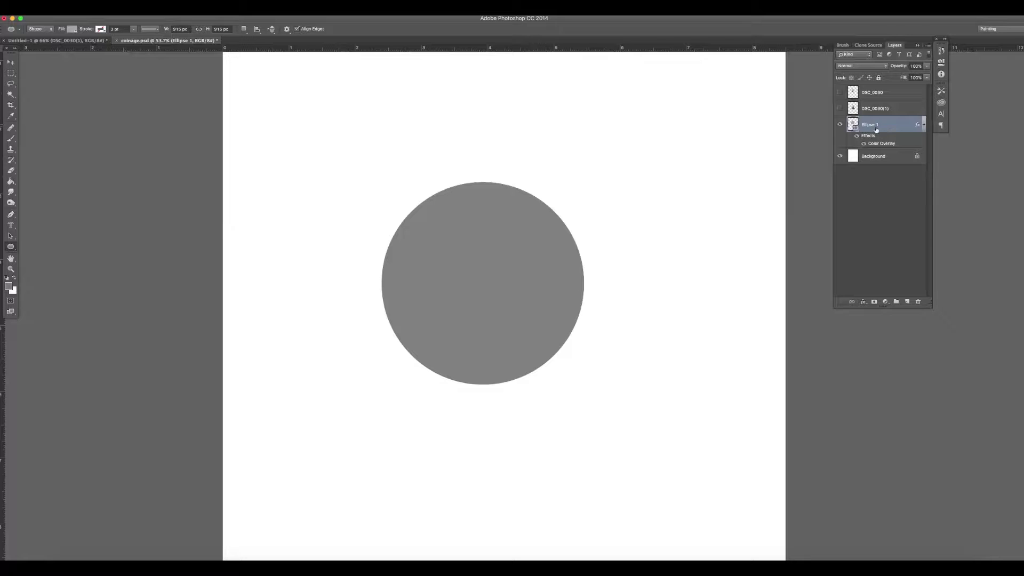
click(840, 124)
click(840, 124)
key(ctrl+j)
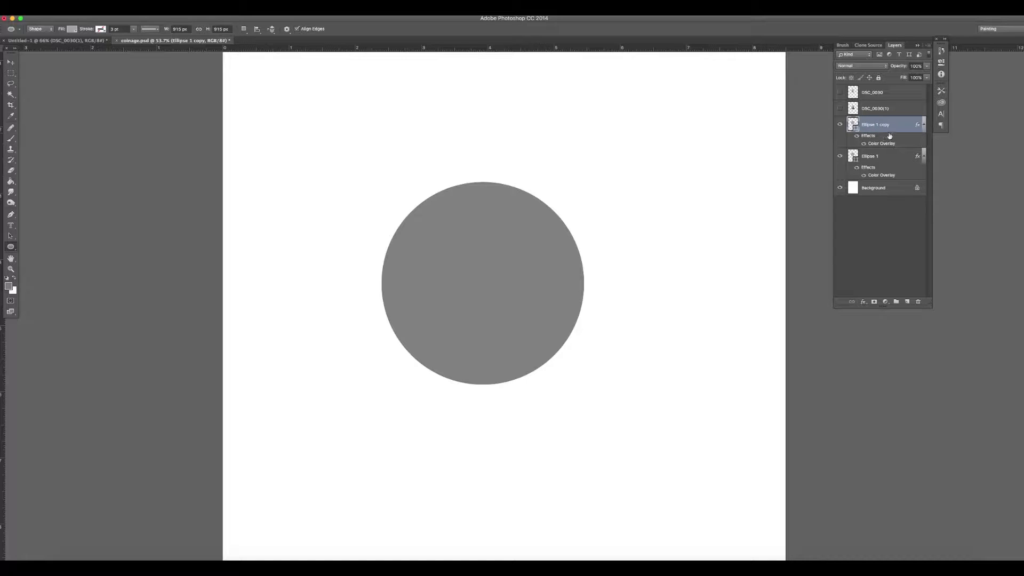
Change the Color Overlay of the duplicated circle layer to the lighter grey a3a3a3
double_click(893, 131)
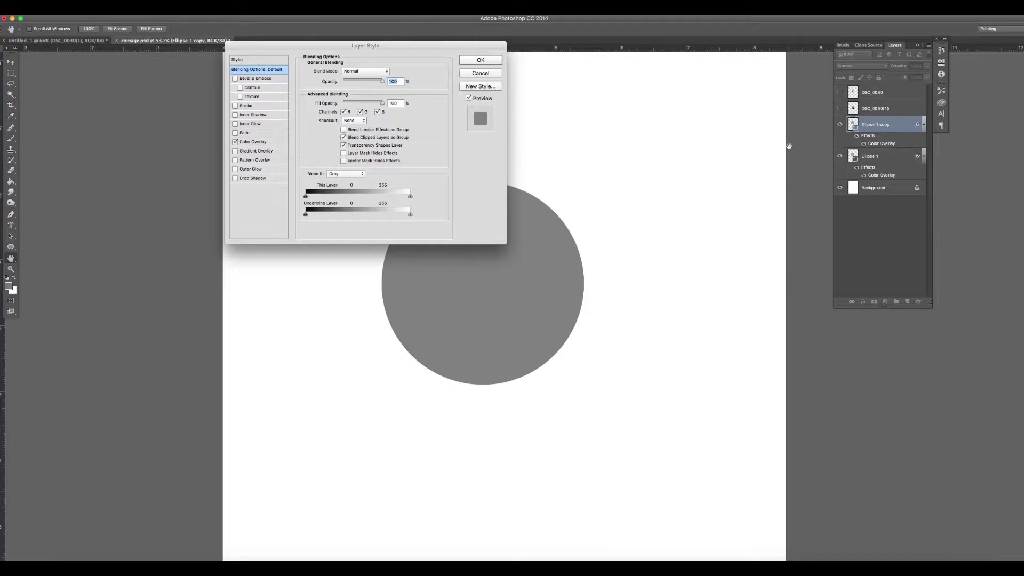
click(254, 141)
click(385, 74)
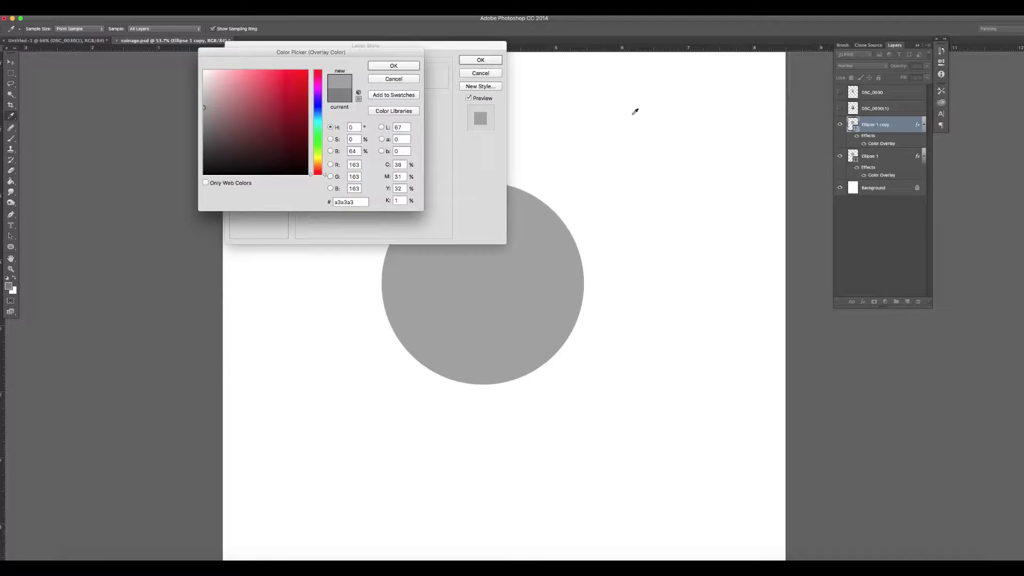
click(394, 66)
click(483, 61)
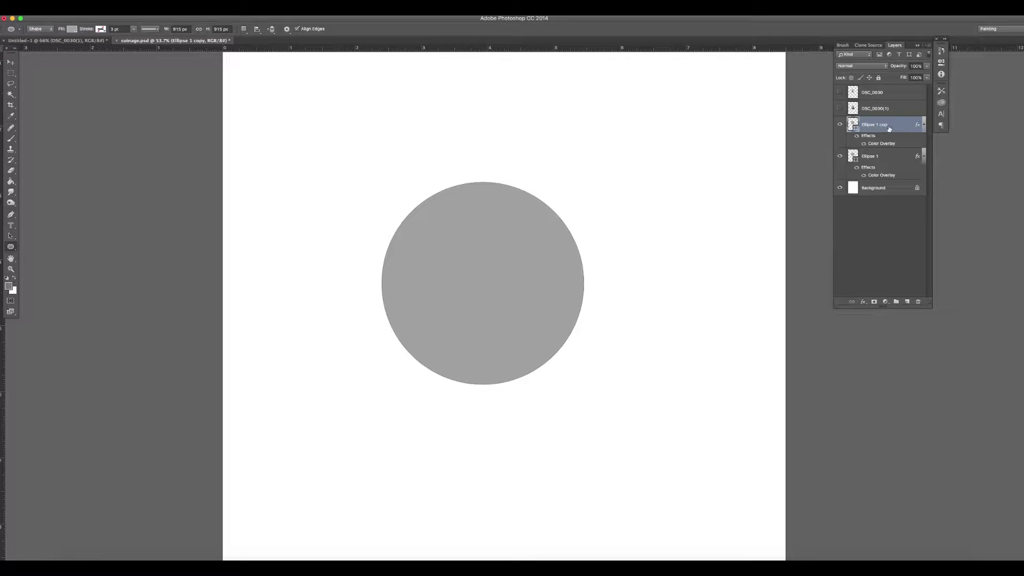
key(v)
drag(576, 288, 710, 257)
key(super+z)
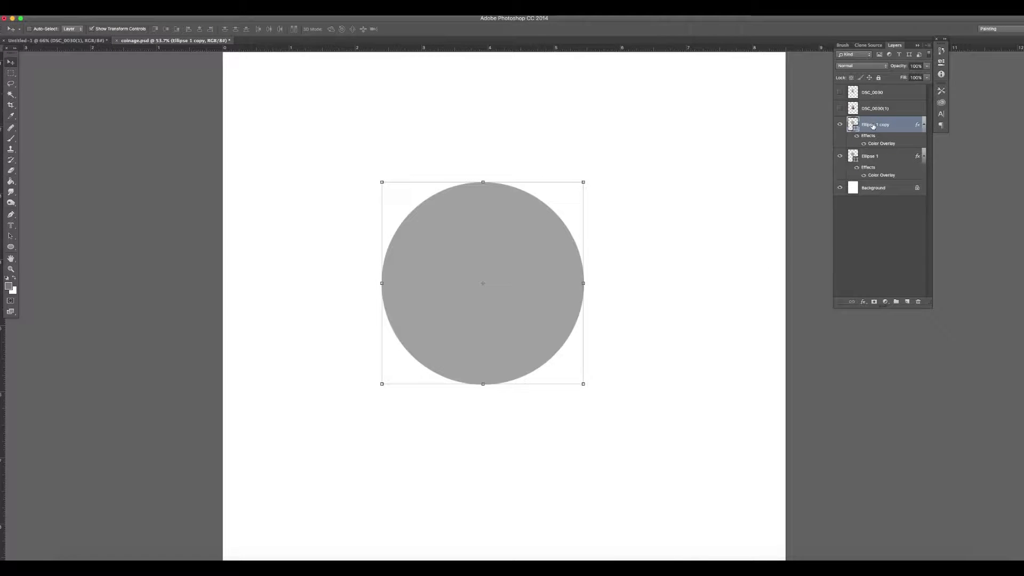
Scale the lighter circle copy proportionally around its centre to about 96.28%, leaving a thin darker rim
key(super+t)
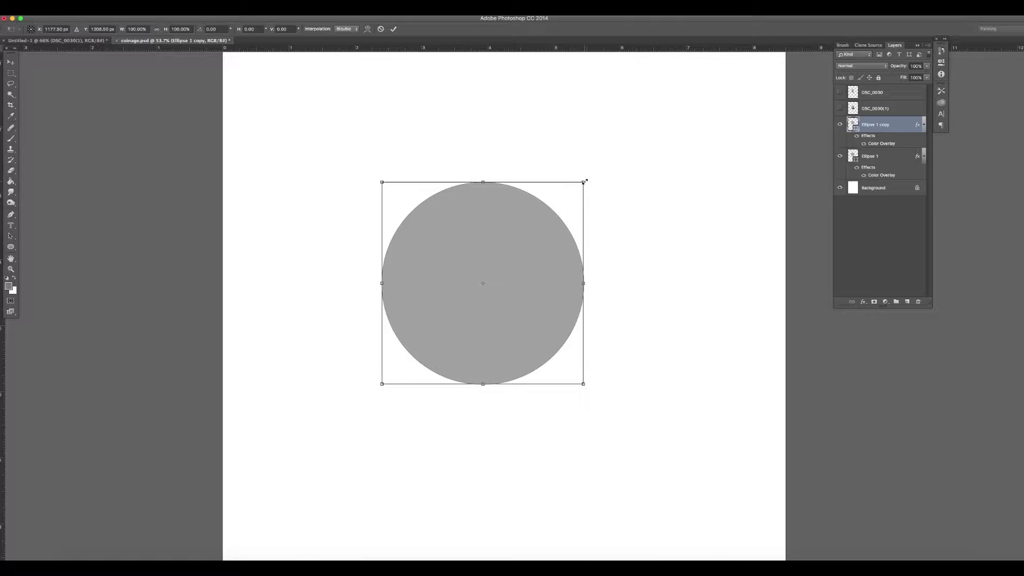
drag(583, 182, 543, 233)
key(super+z)
key(super+z)
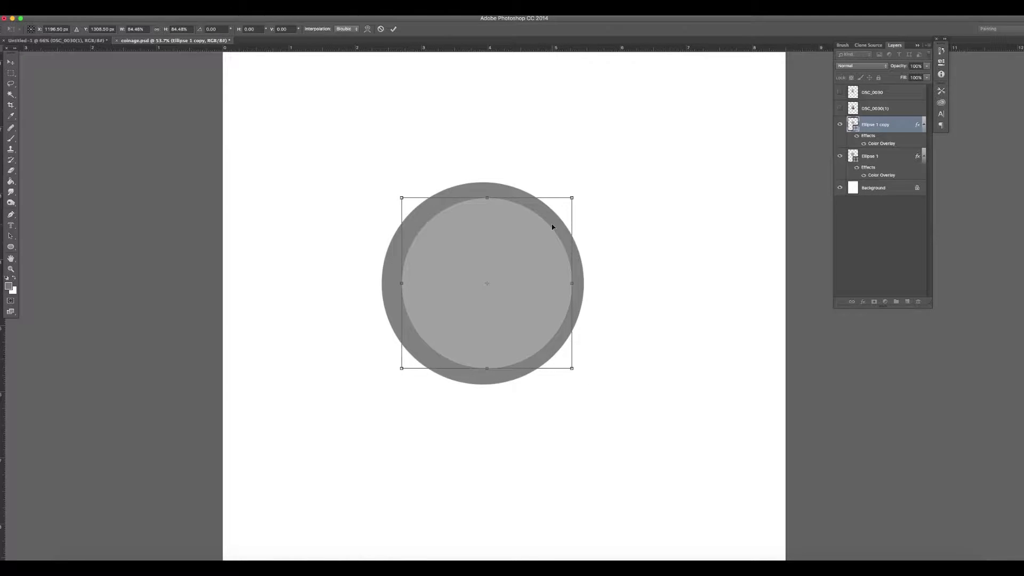
key(super+z)
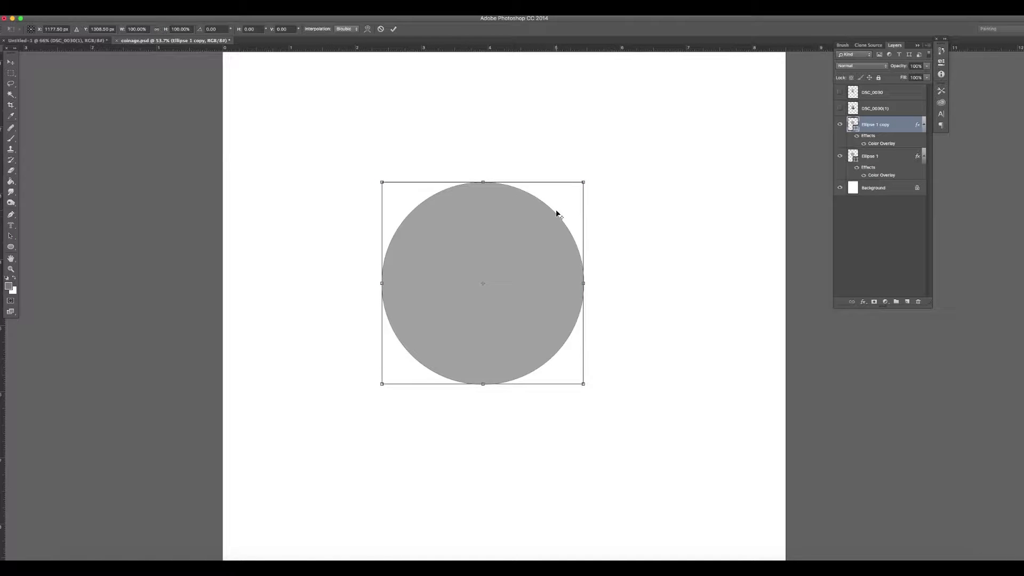
mouse_move(583, 182)
mouse_down()
mouse_move(549, 206)
mouse_move(580, 187)
mouse_up()
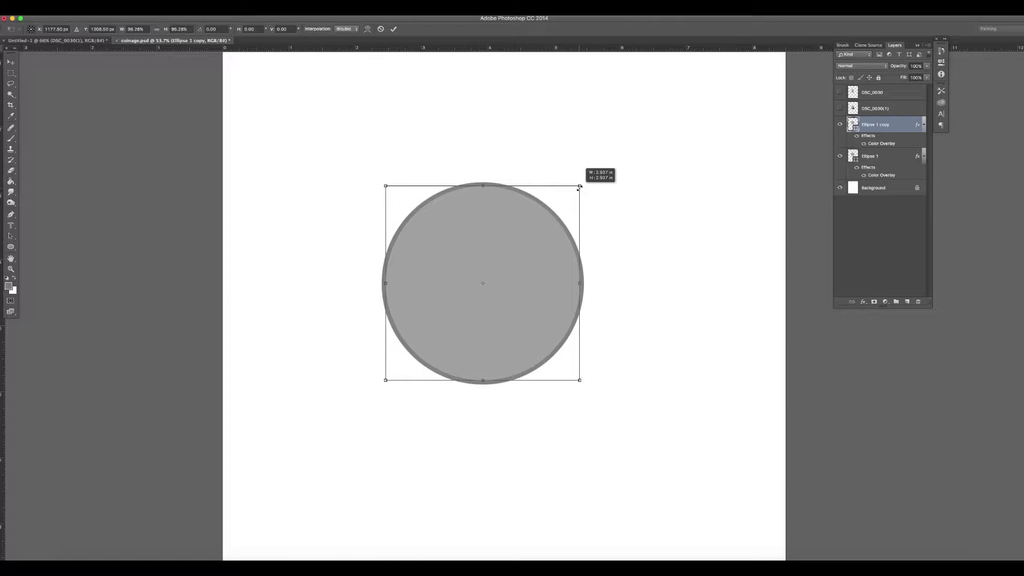
drag(580, 188, 580, 187)
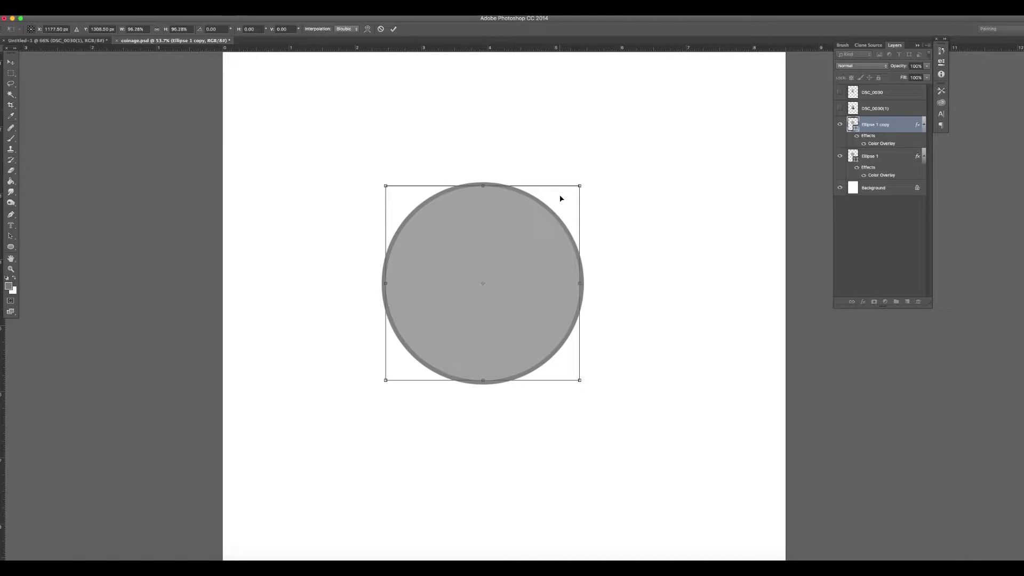
key(Return)
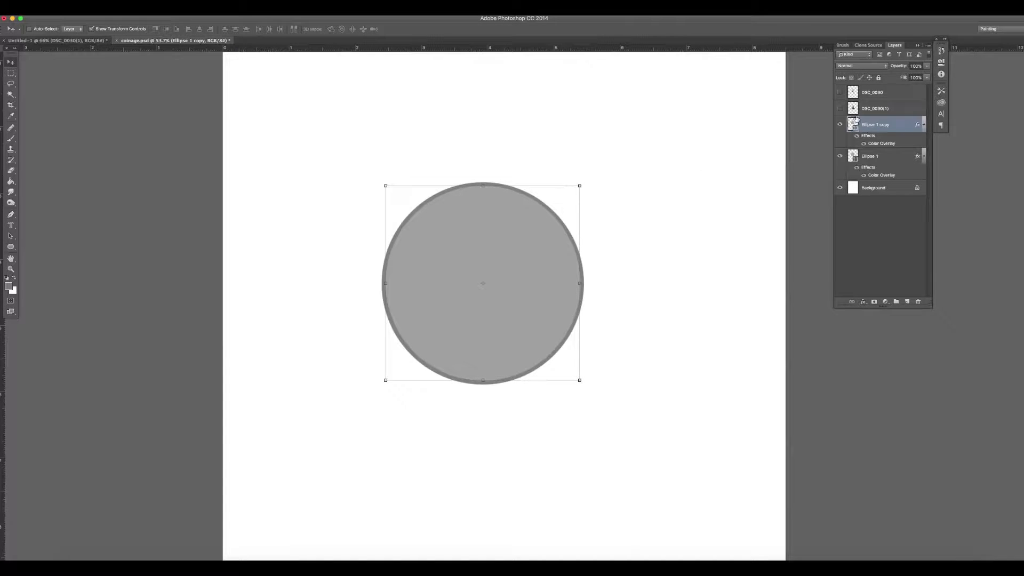
Check both circle layers by switching their visibility off and on
click(841, 125)
click(841, 125)
click(841, 156)
click(841, 156)
Show the DSC_0030(1) portrait layer and convert it to black and white with the Default preset
click(875, 108)
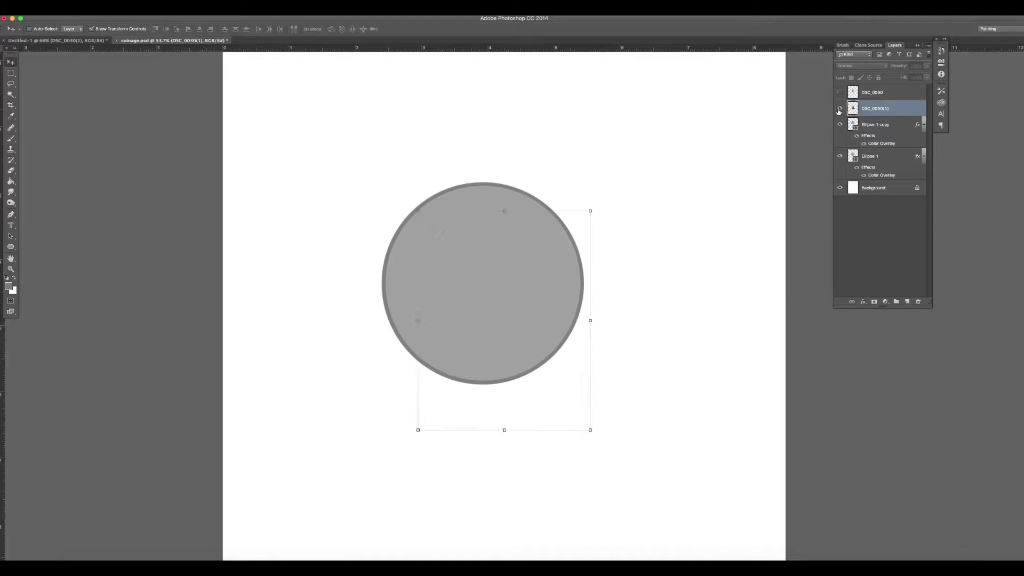
click(840, 108)
key(z)
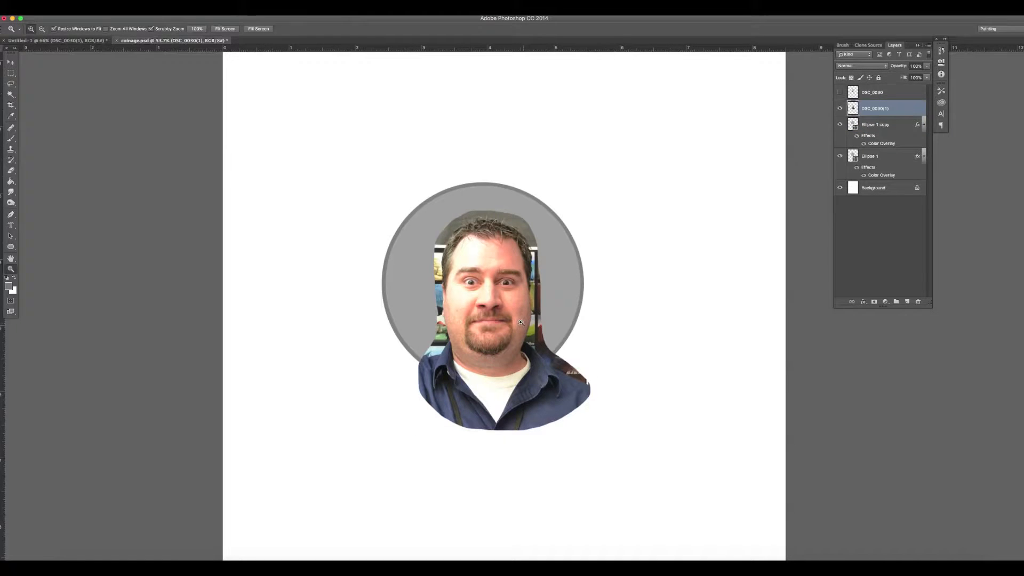
click(521, 322)
click(520, 322)
drag(514, 318, 507, 318)
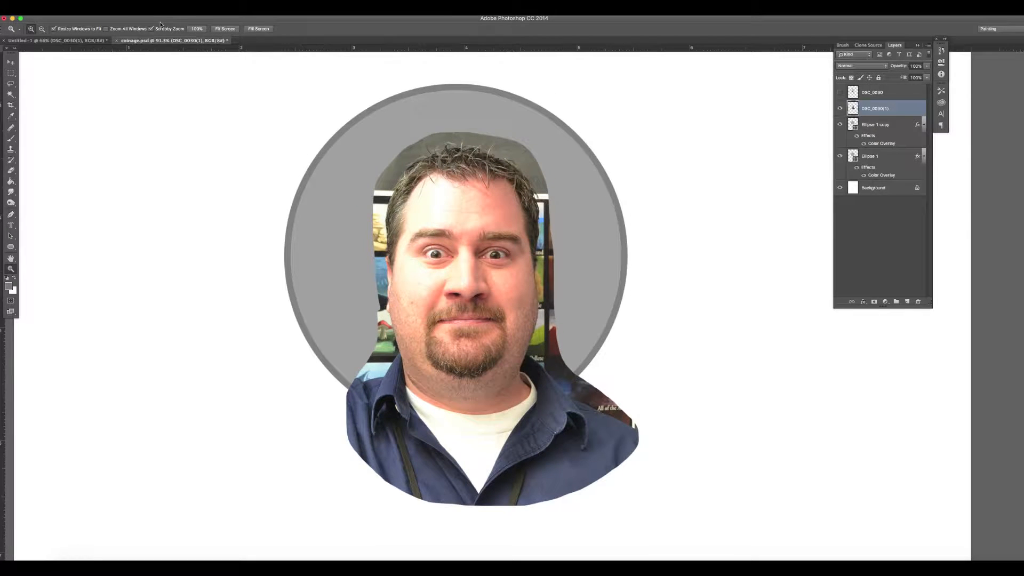
click(95, 6)
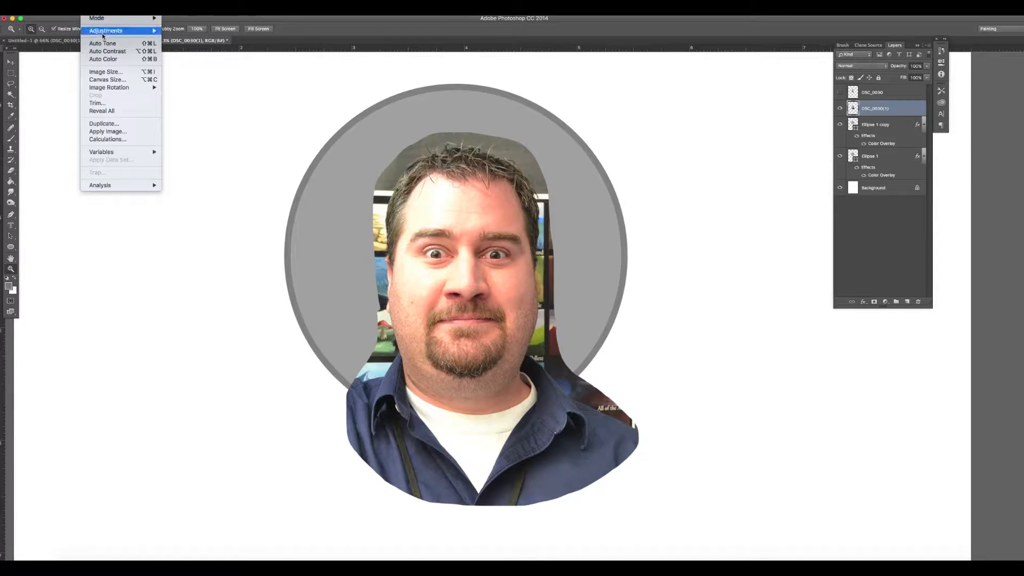
mouse_move(101, 31)
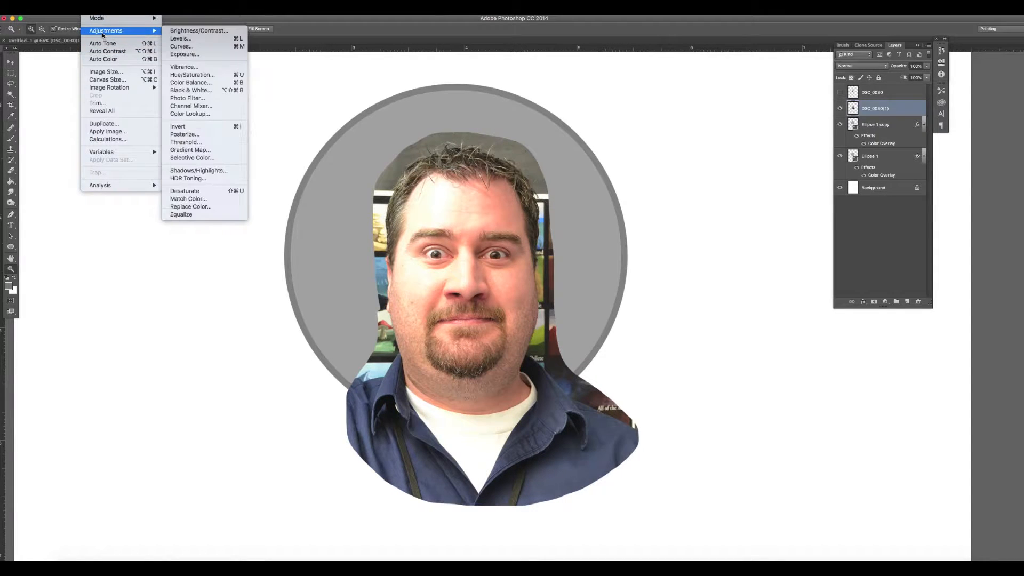
click(220, 91)
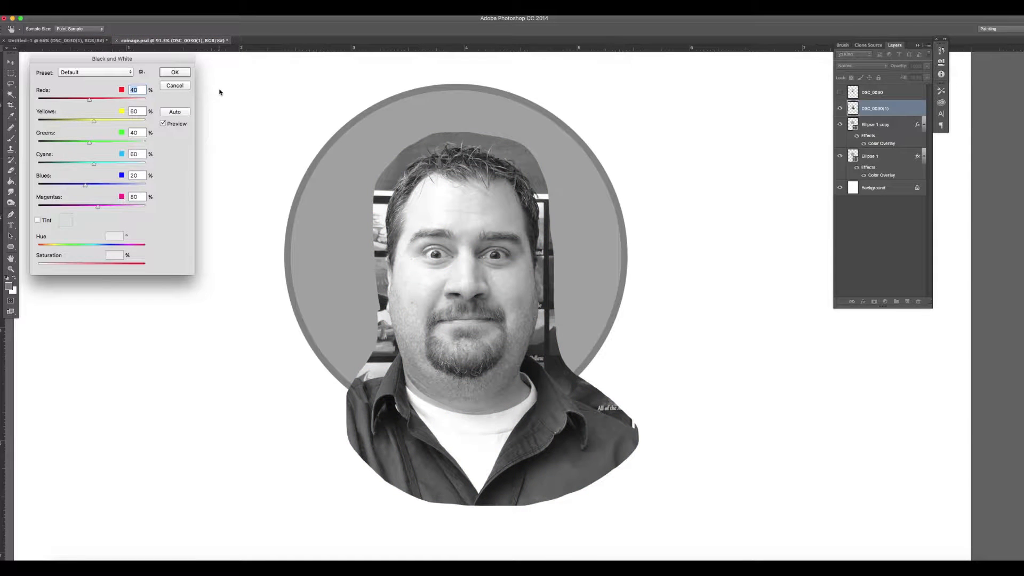
click(174, 72)
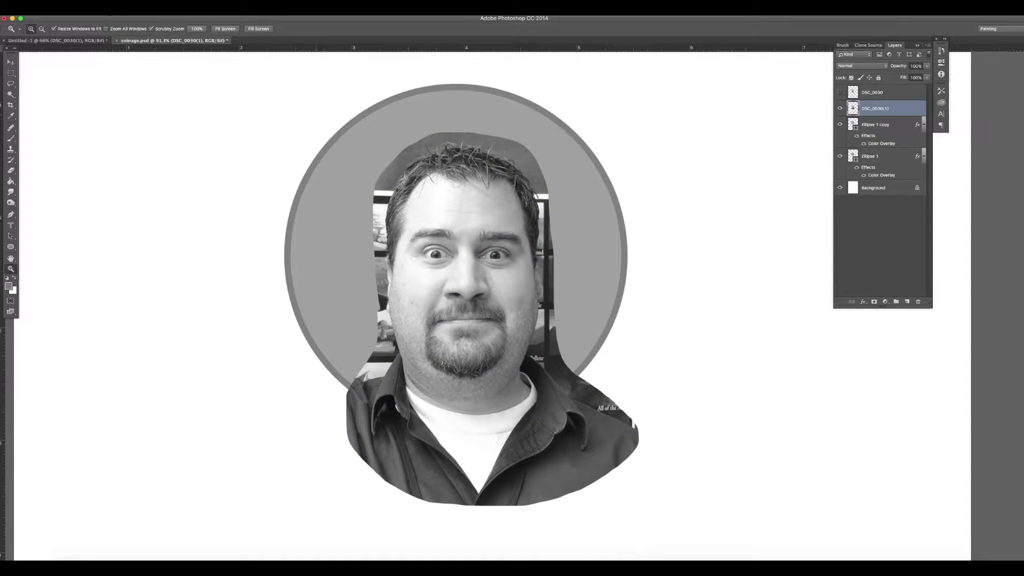
click(92, 11)
mouse_move(114, 31)
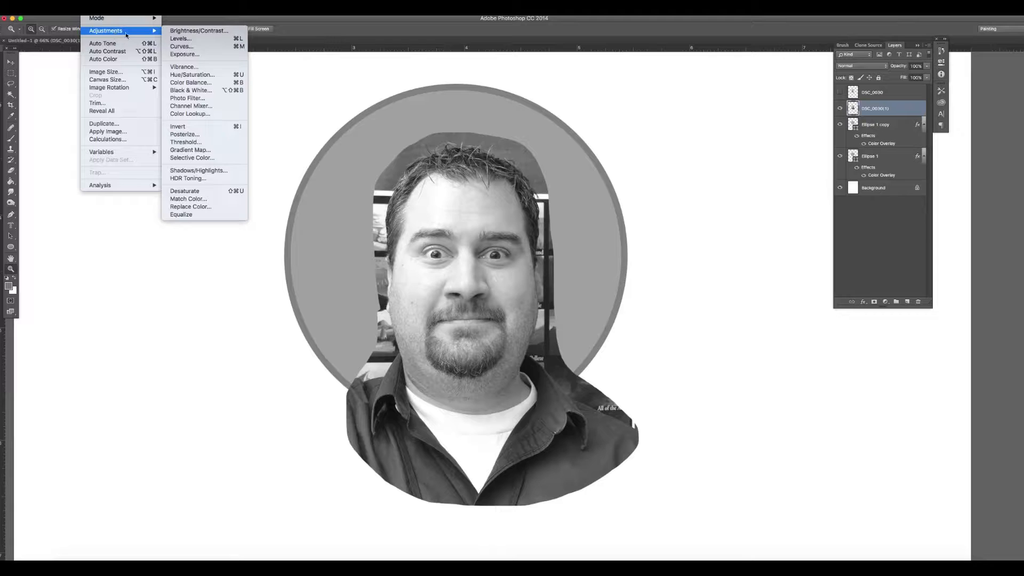
click(209, 74)
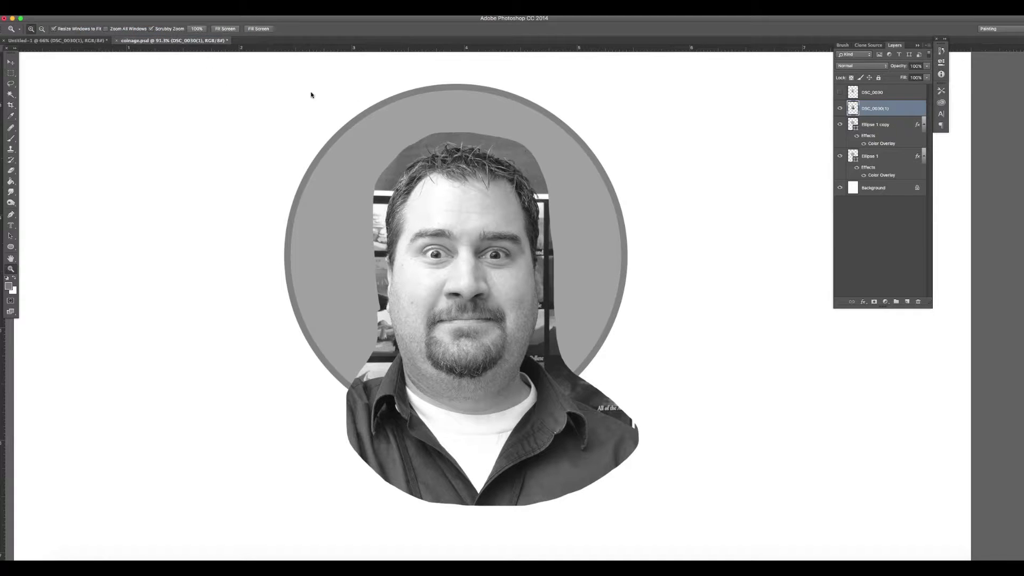
drag(92, 172, 52, 172)
click(186, 107)
Select the background on both sides of the portrait's head with the Quick Selection tool
click(543, 251)
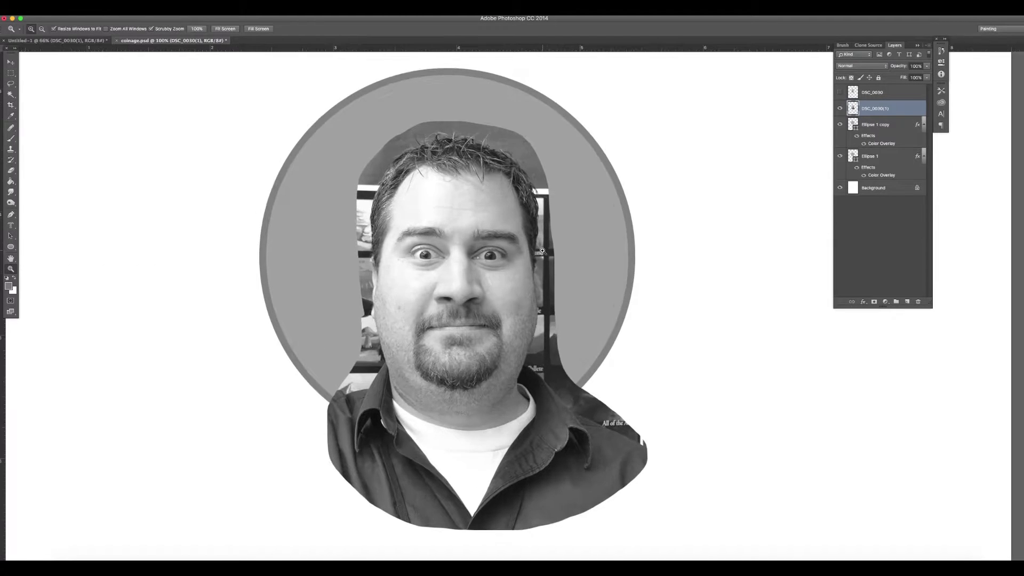
click(543, 251)
click(543, 251)
drag(544, 251, 476, 243)
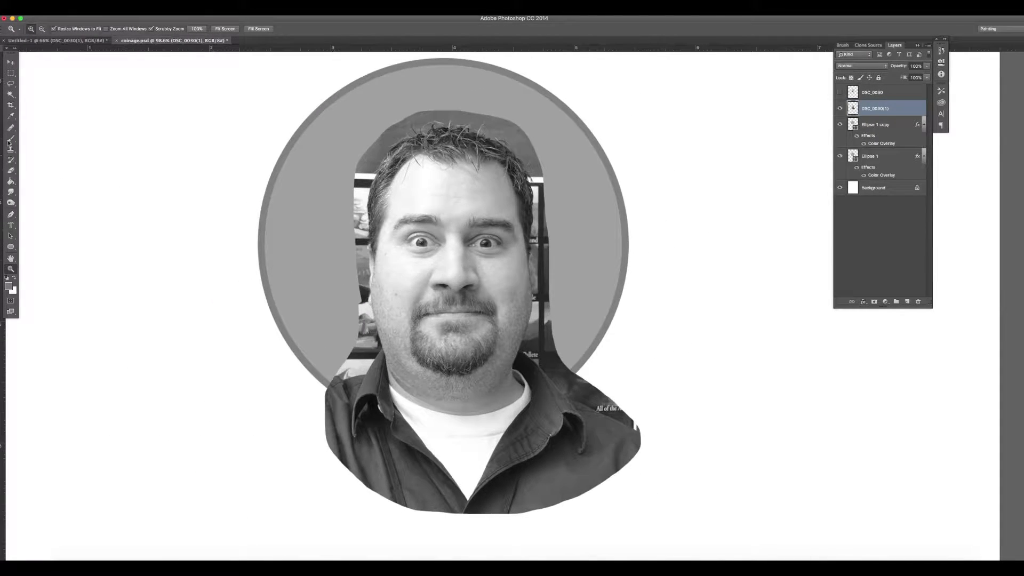
click(11, 95)
right_click(11, 95)
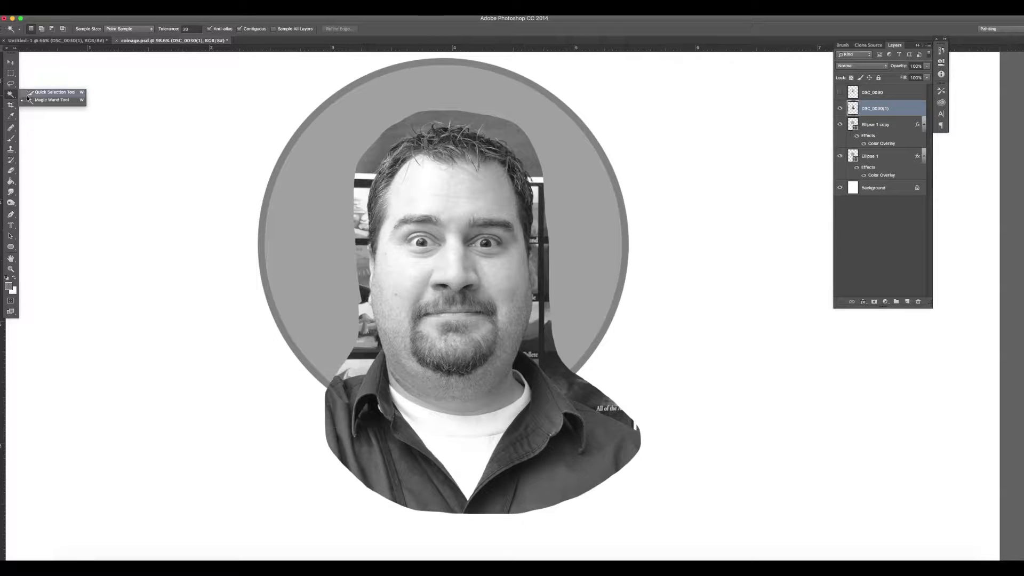
click(37, 94)
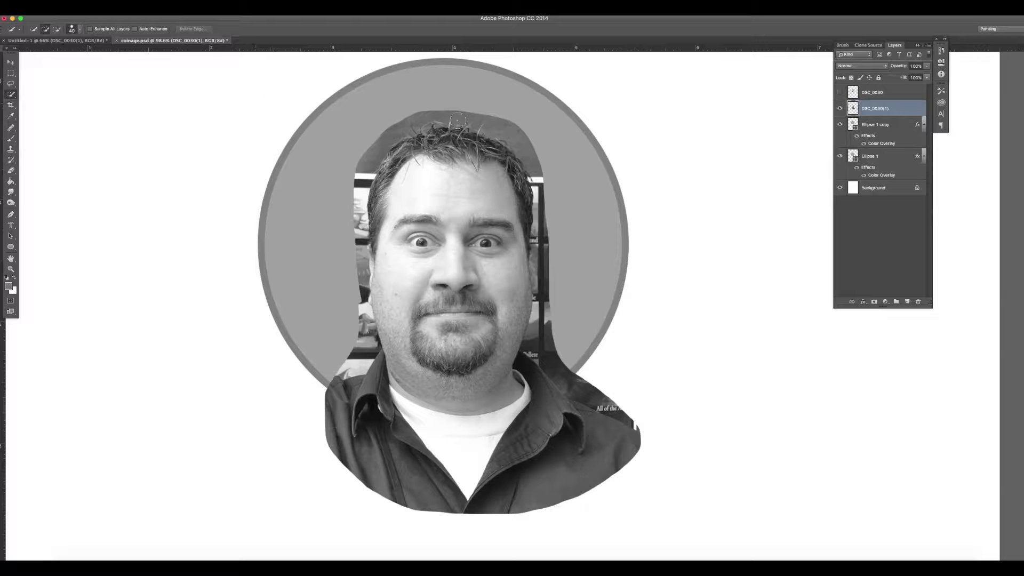
mouse_move(499, 126)
mouse_down()
mouse_move(534, 166)
mouse_move(535, 297)
mouse_up()
drag(556, 348, 552, 356)
mouse_move(447, 119)
mouse_down()
mouse_move(391, 130)
mouse_move(365, 175)
mouse_move(355, 252)
mouse_move(366, 297)
mouse_up()
Subtract the neck, face and forehead from the background selection with the Quick Selection tool
key(z)
drag(389, 278, 415, 262)
key(super+0)
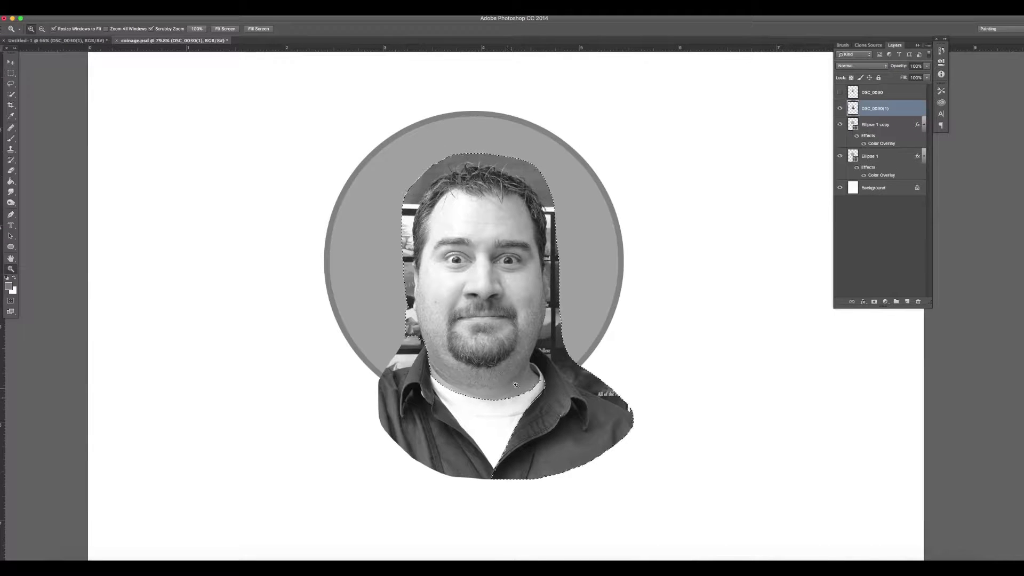
key(w)
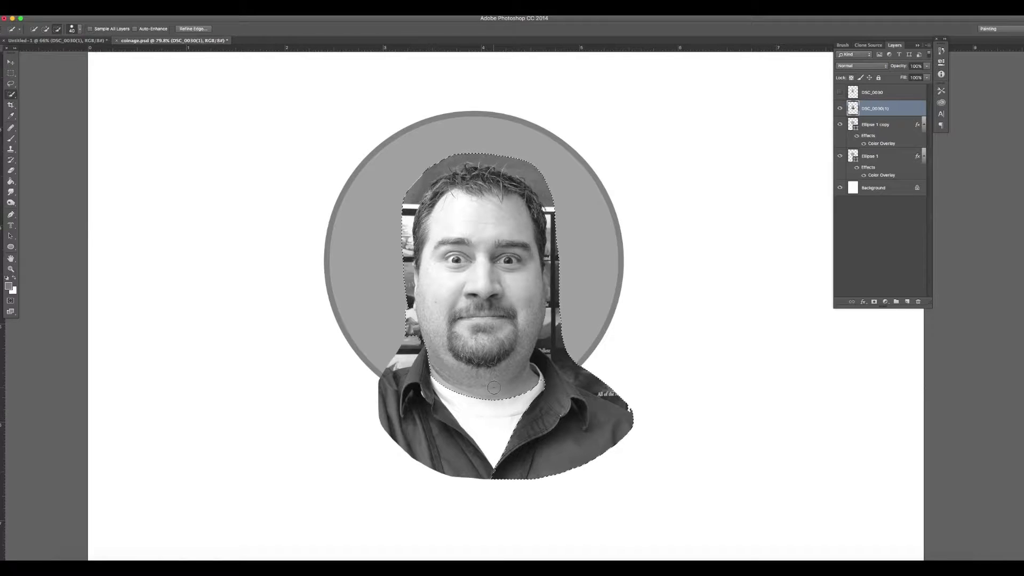
drag(494, 412, 495, 265)
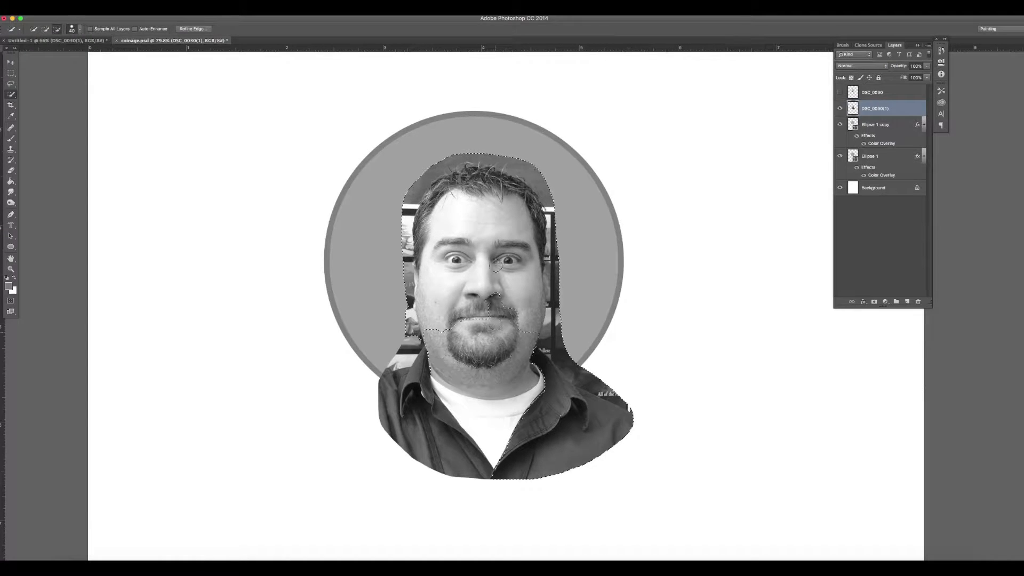
mouse_move(486, 227)
mouse_down()
mouse_move(491, 288)
mouse_move(473, 175)
mouse_up()
Subtract the hair and the edge of the face from the background selection with the Lasso tool, and remove the background around the head
key(z)
click(447, 188)
click(447, 188)
click(448, 189)
drag(446, 189, 455, 196)
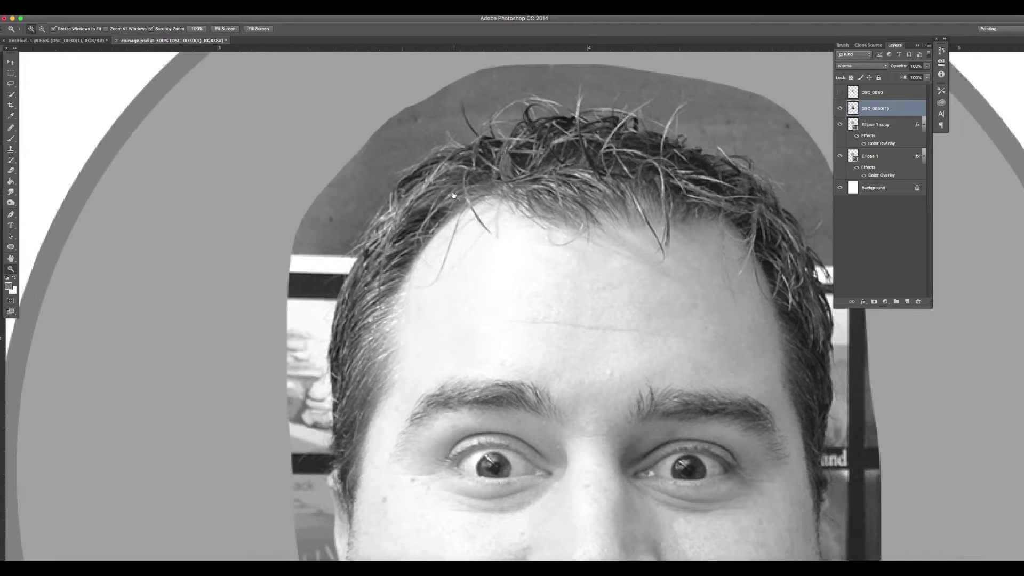
key(l)
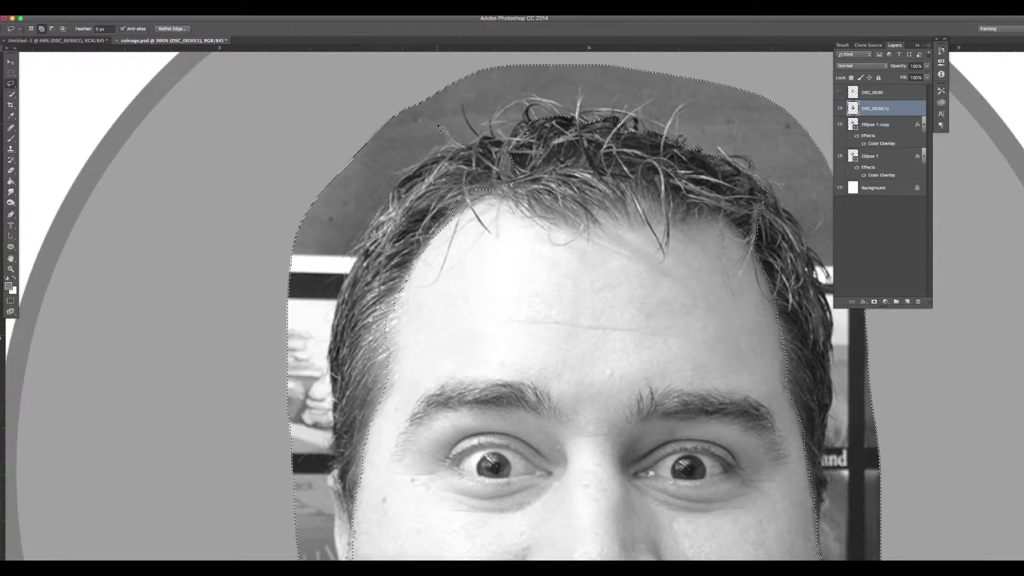
key(alt)
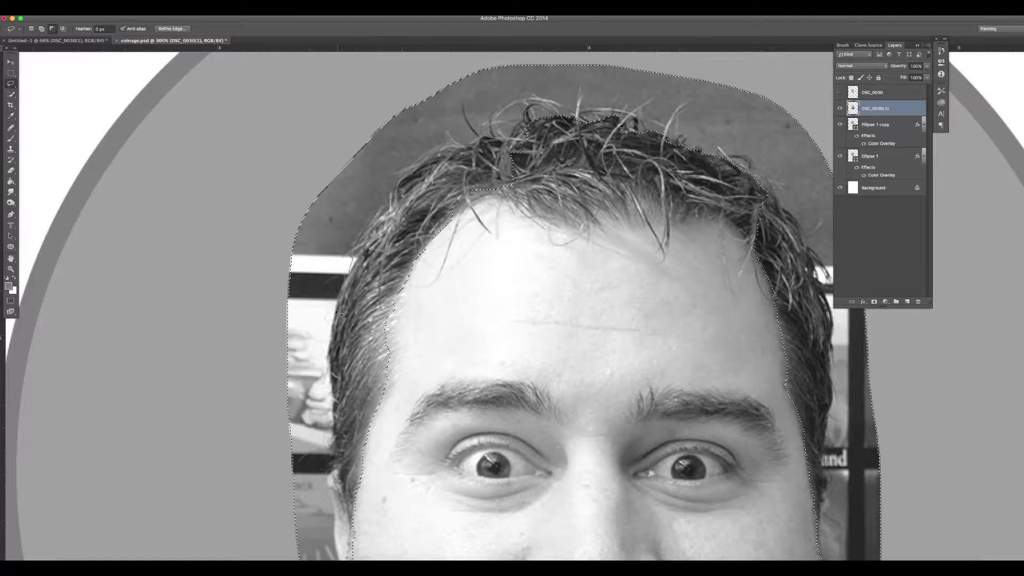
drag(334, 353, 337, 530)
mouse_move(336, 531)
mouse_down()
mouse_move(368, 230)
mouse_move(375, 193)
mouse_move(392, 177)
mouse_up()
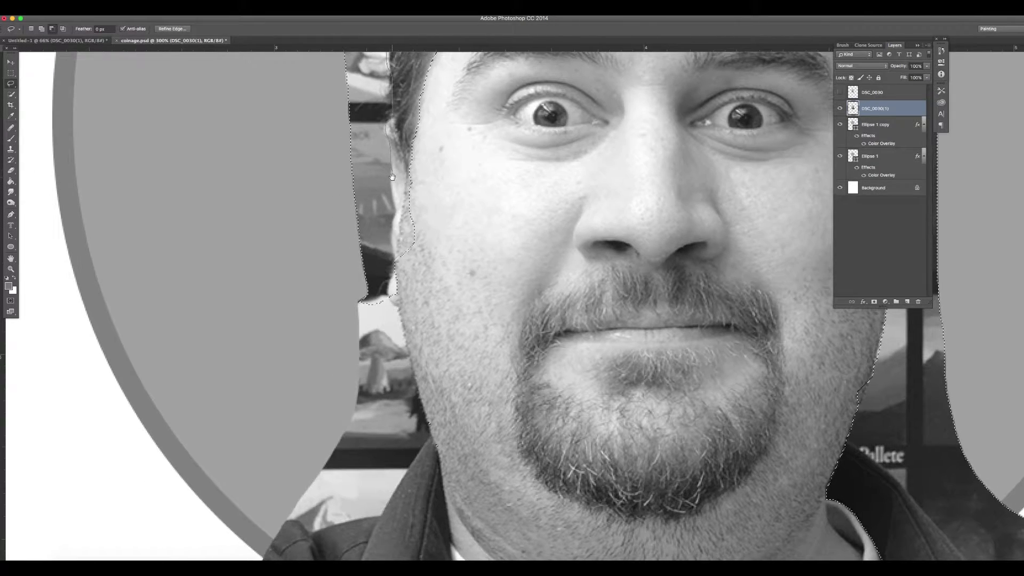
mouse_move(392, 177)
mouse_down()
mouse_move(393, 266)
mouse_move(404, 284)
mouse_move(473, 268)
mouse_move(474, 209)
mouse_move(441, 257)
mouse_move(376, 421)
mouse_move(379, 251)
mouse_move(390, 278)
mouse_move(381, 258)
mouse_move(407, 199)
mouse_move(393, 266)
mouse_move(451, 210)
mouse_move(472, 152)
mouse_move(464, 136)
mouse_move(483, 128)
mouse_up()
drag(446, 192, 370, 162)
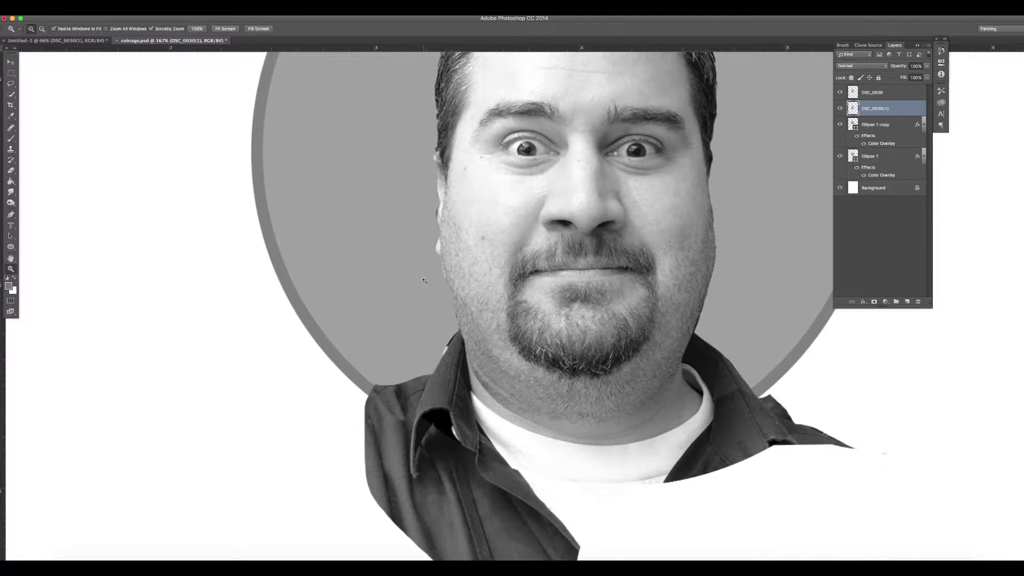
Adjust the shadow and highlight input levels of the DSC_0030(1) portrait layer with Levels
drag(424, 280, 314, 206)
drag(416, 269, 392, 264)
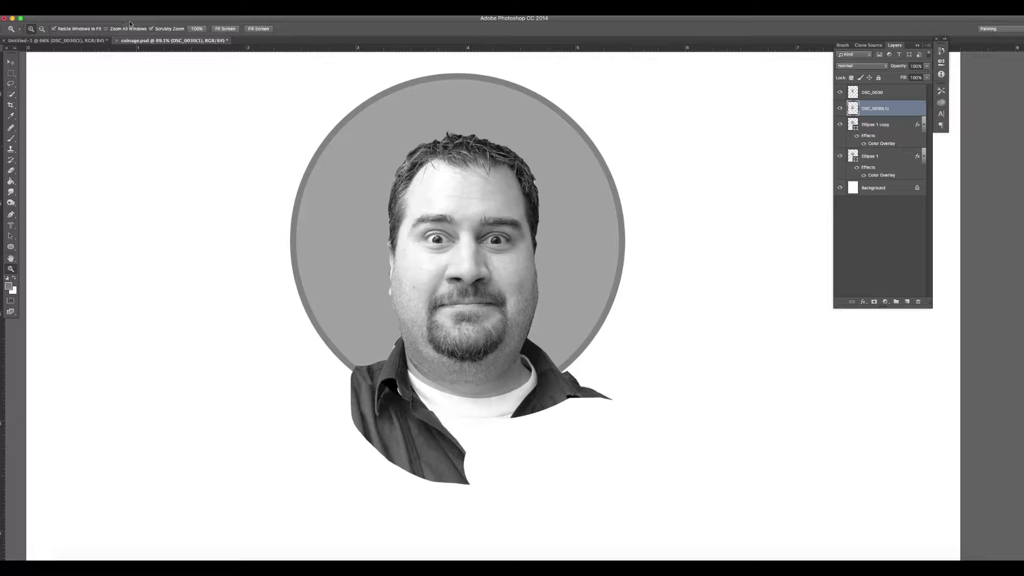
click(100, 15)
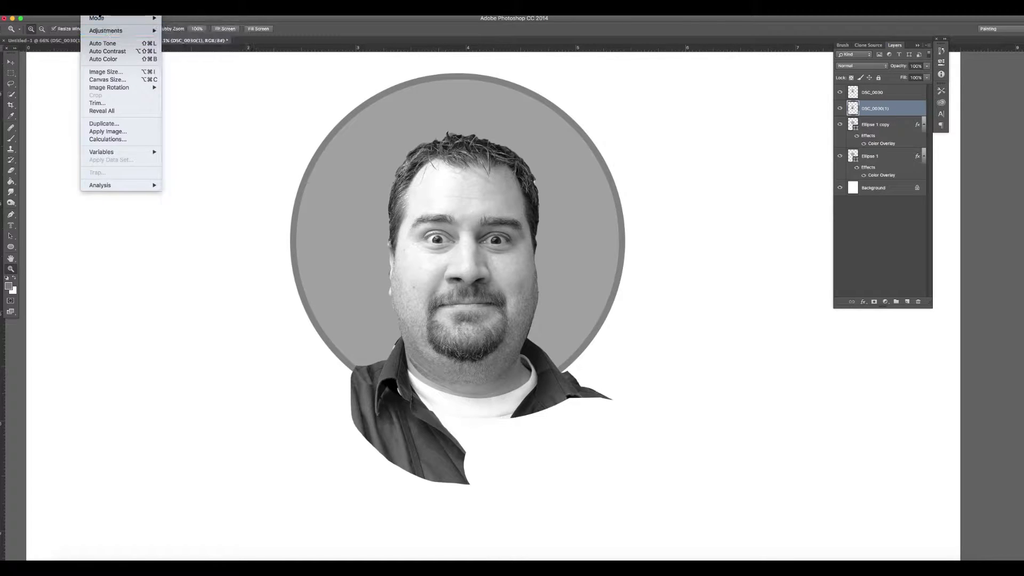
mouse_move(103, 34)
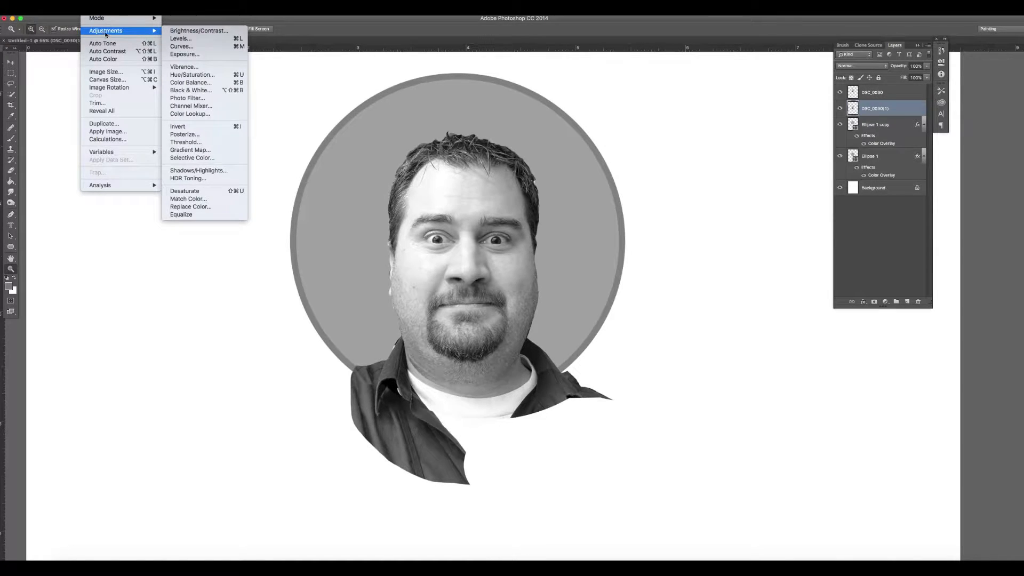
click(236, 41)
drag(416, 20, 648, 97)
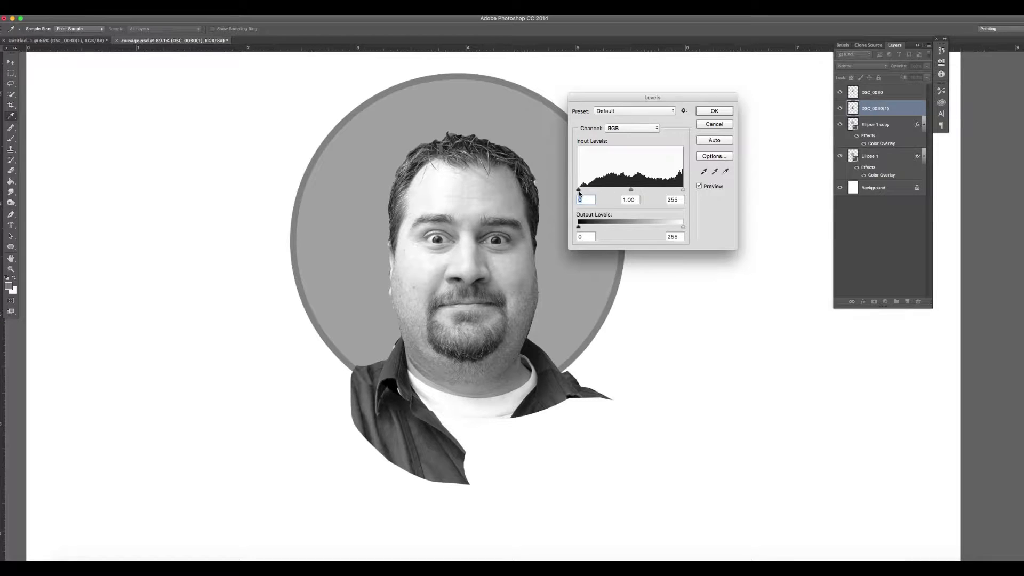
drag(578, 191, 583, 191)
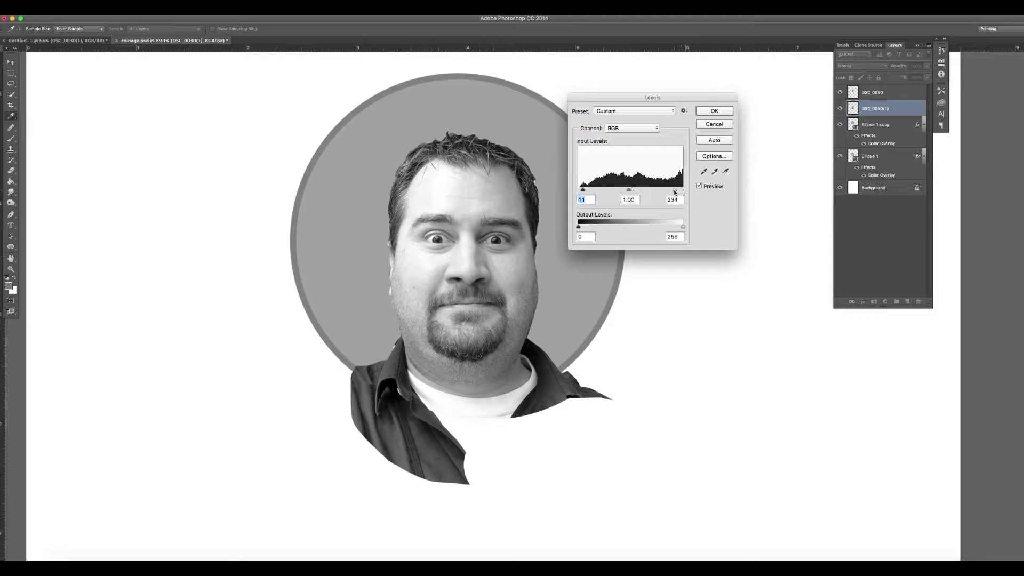
click(686, 191)
drag(585, 191, 580, 191)
click(708, 114)
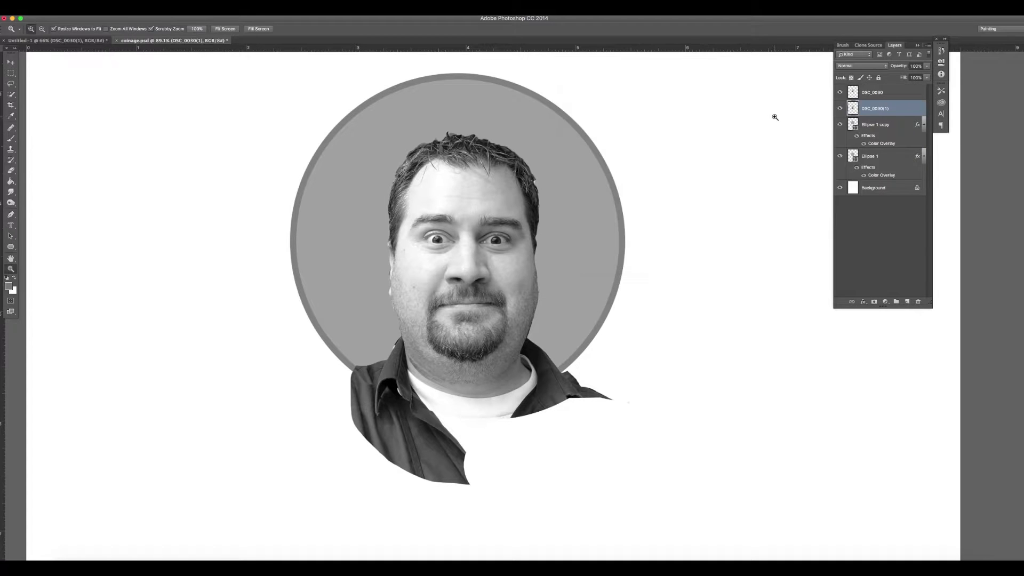
Load the Ellipse 1 copy circle as a selection and create a new layer above it for a black-to-white gradient
key(v)
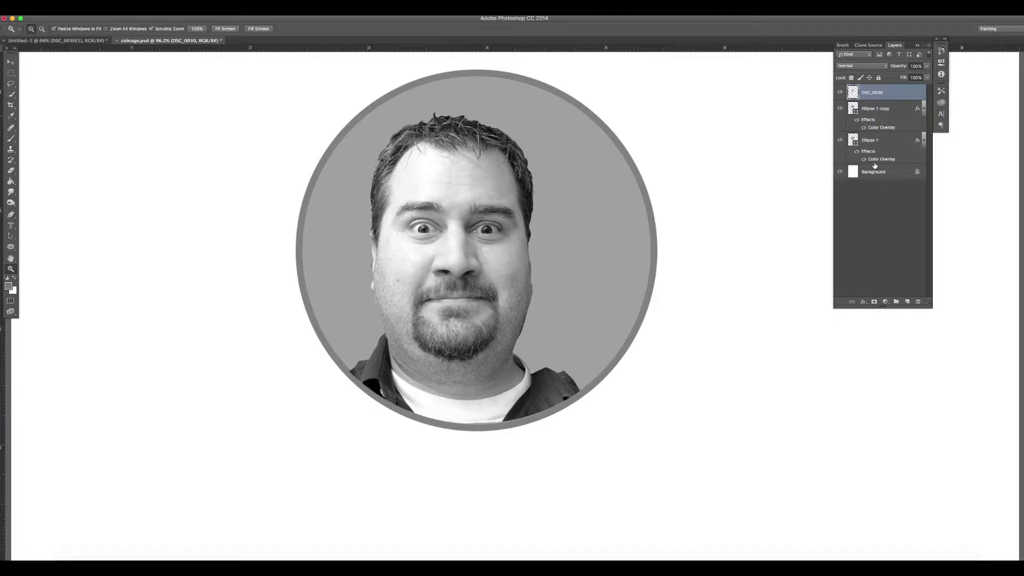
click(865, 113)
super+click(854, 110)
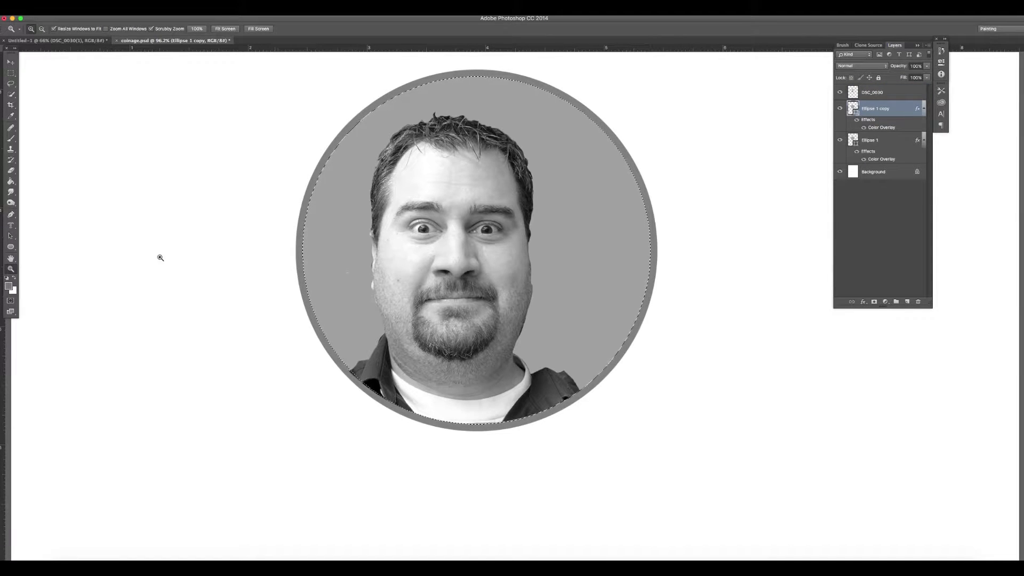
click(10, 181)
drag(13, 183, 39, 180)
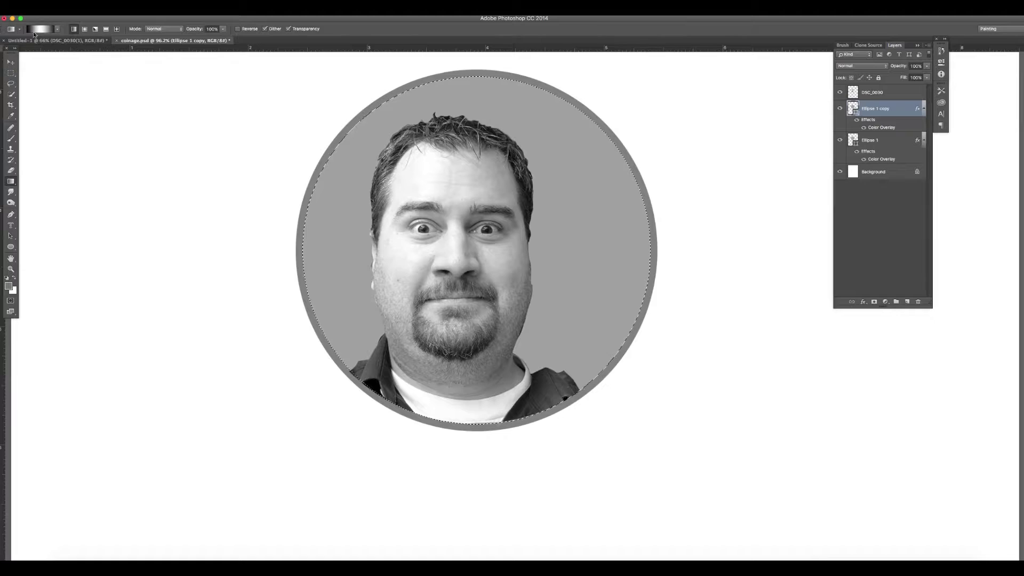
click(908, 302)
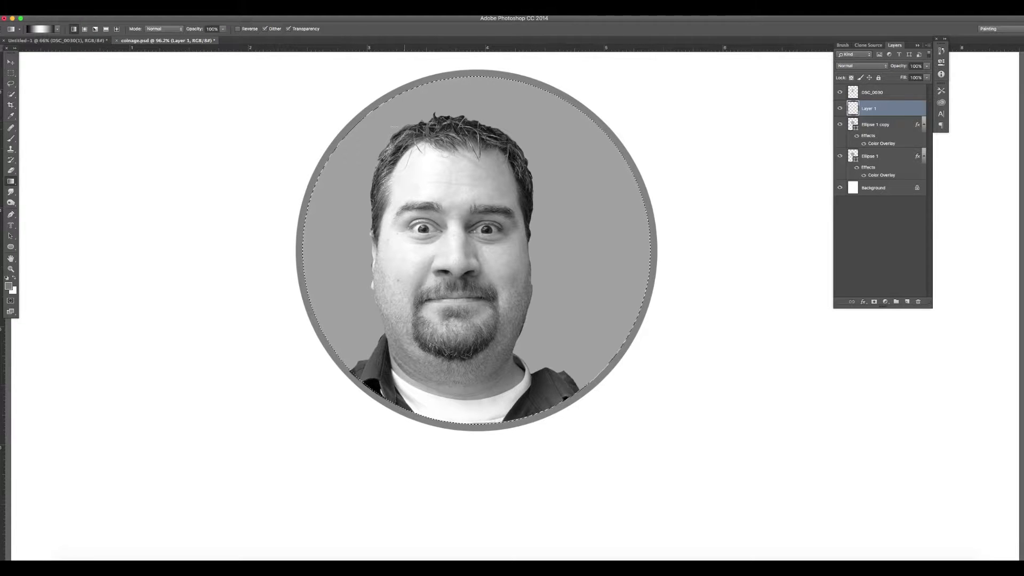
Fill the circular selection on Layer 1 with a diagonal black-and-white gradient and deselect it
drag(331, 137, 614, 350)
drag(368, 137, 607, 344)
drag(310, 104, 405, 181)
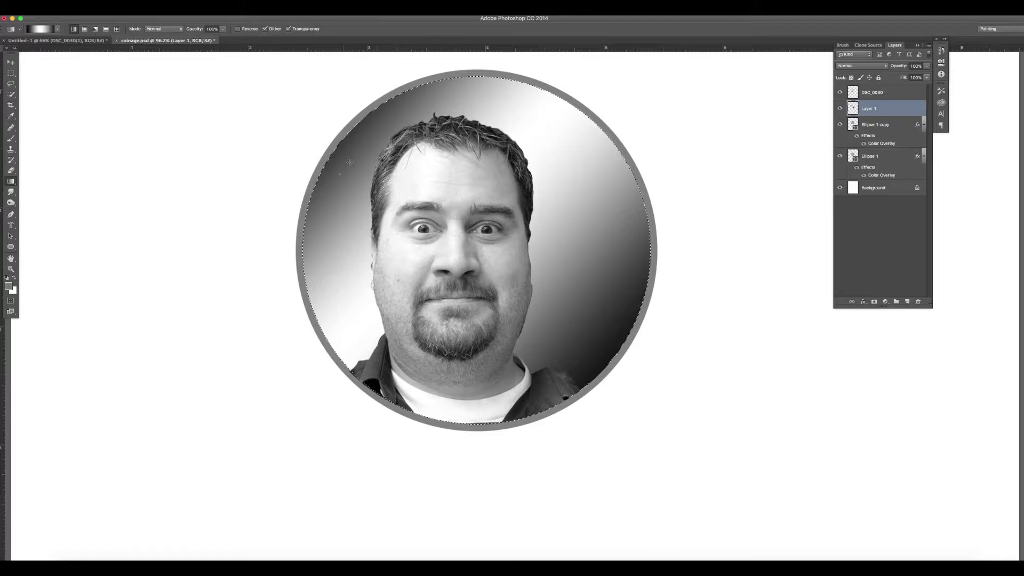
key(super+d)
Inspect the gradient's edge against the grey ring and compare the coin with Layer 1 hidden and shown
key(z)
click(384, 122)
click(387, 121)
click(390, 121)
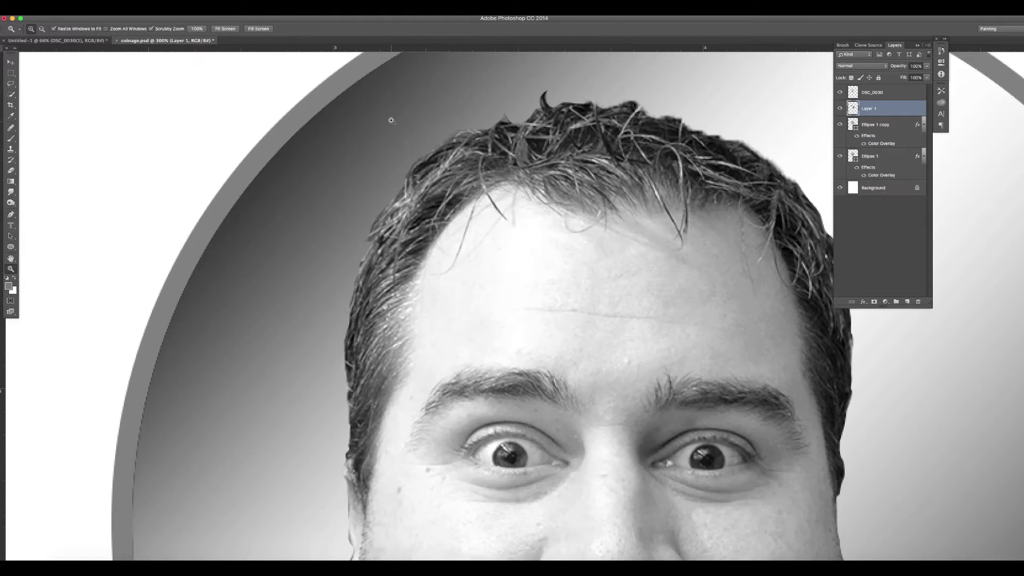
drag(367, 64, 459, 214)
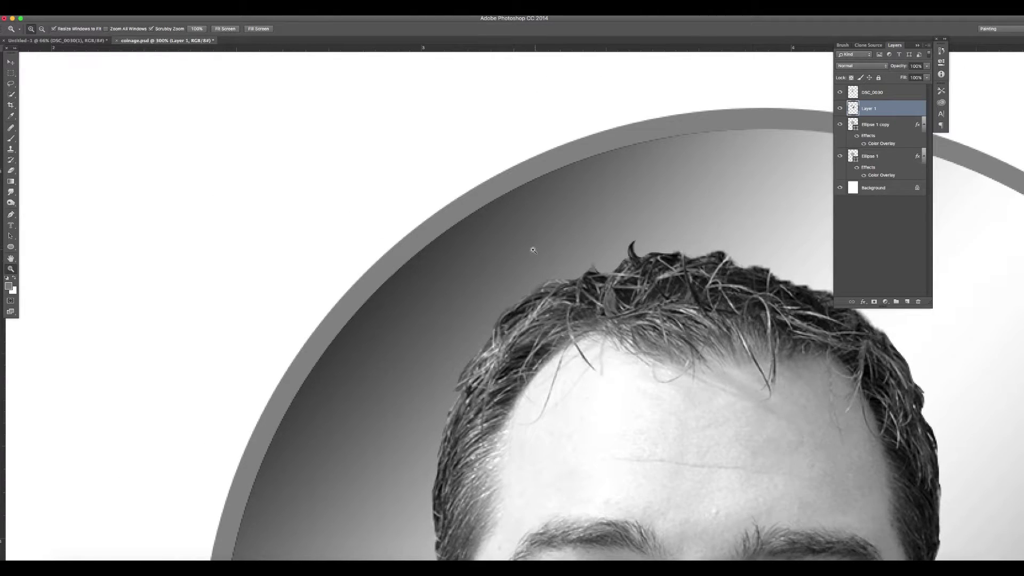
key(super+0)
click(840, 109)
click(839, 109)
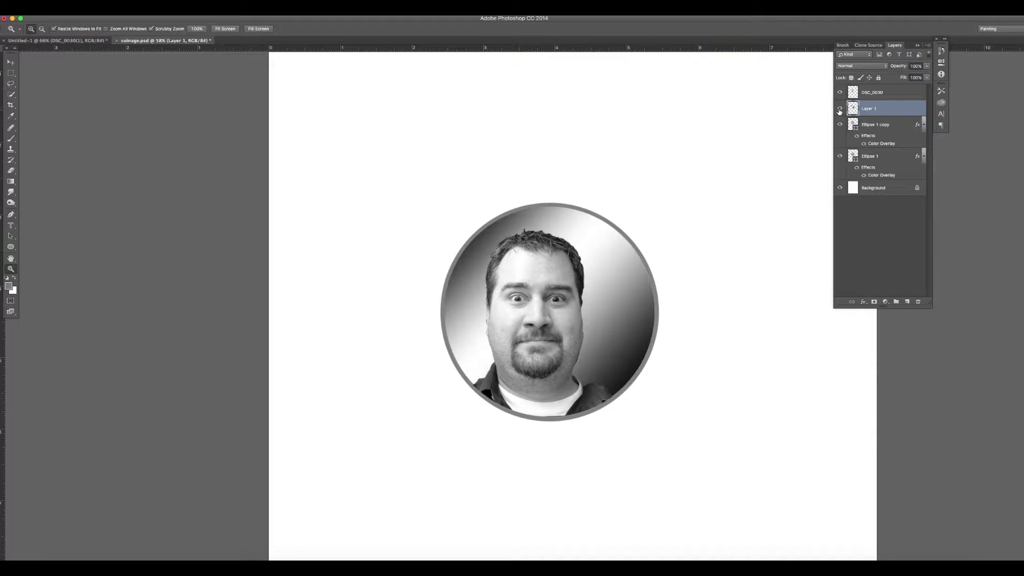
double_click(905, 108)
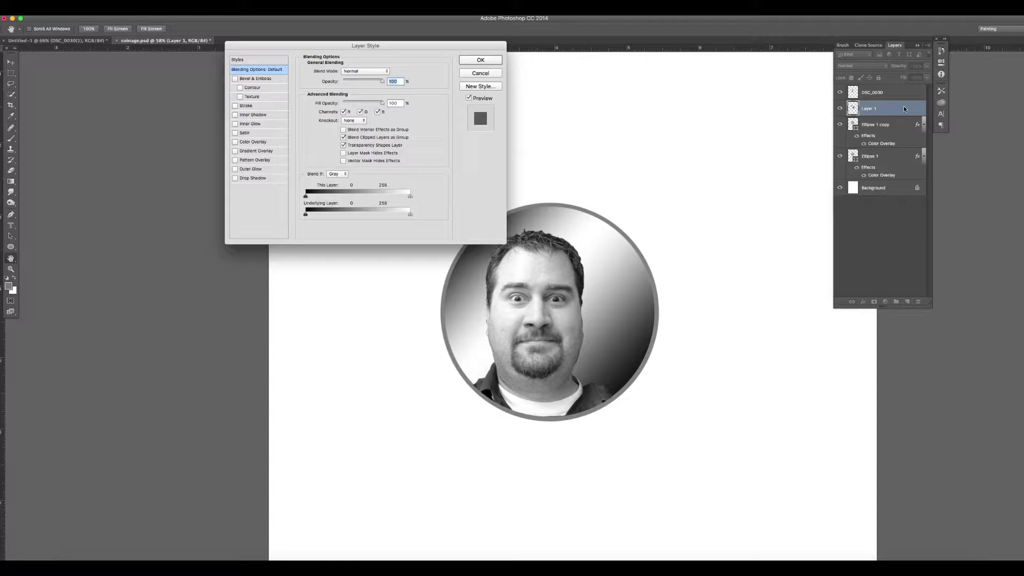
drag(426, 45, 787, 46)
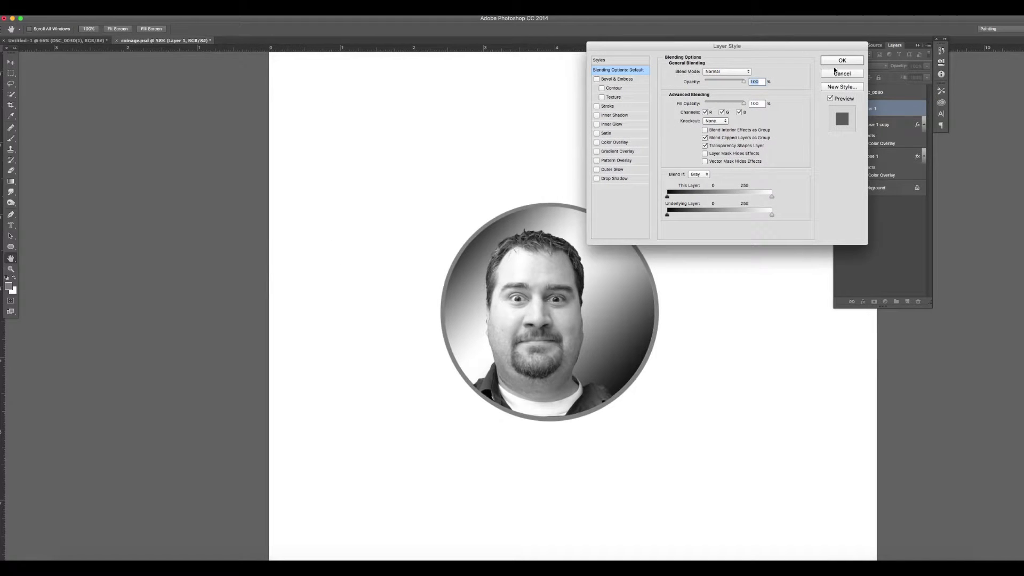
drag(697, 50, 614, 222)
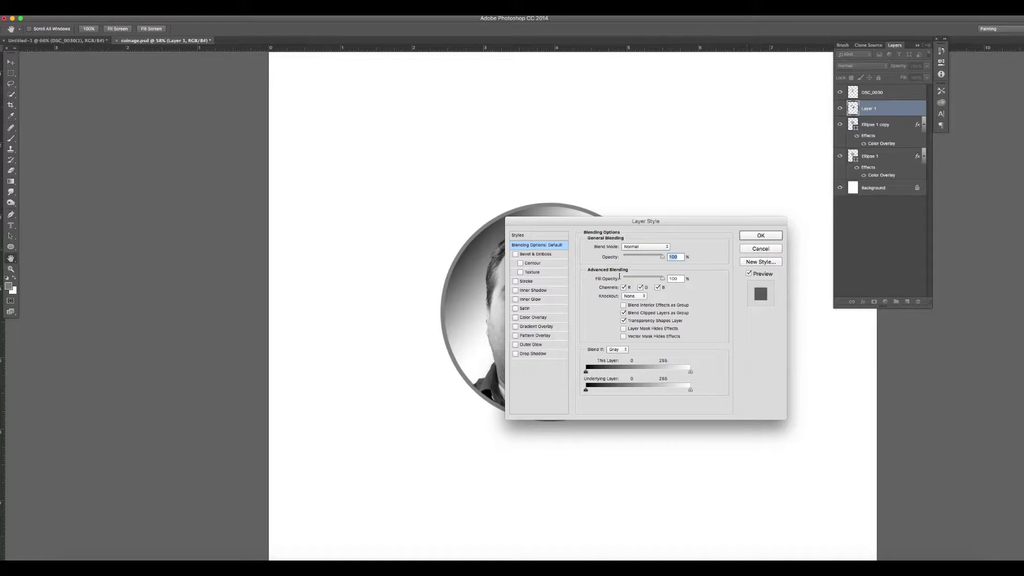
click(755, 249)
Add an Inner Shadow effect in Multiply mode to Layer 1, comparing the coin with the effect off and on
click(561, 325)
click(563, 324)
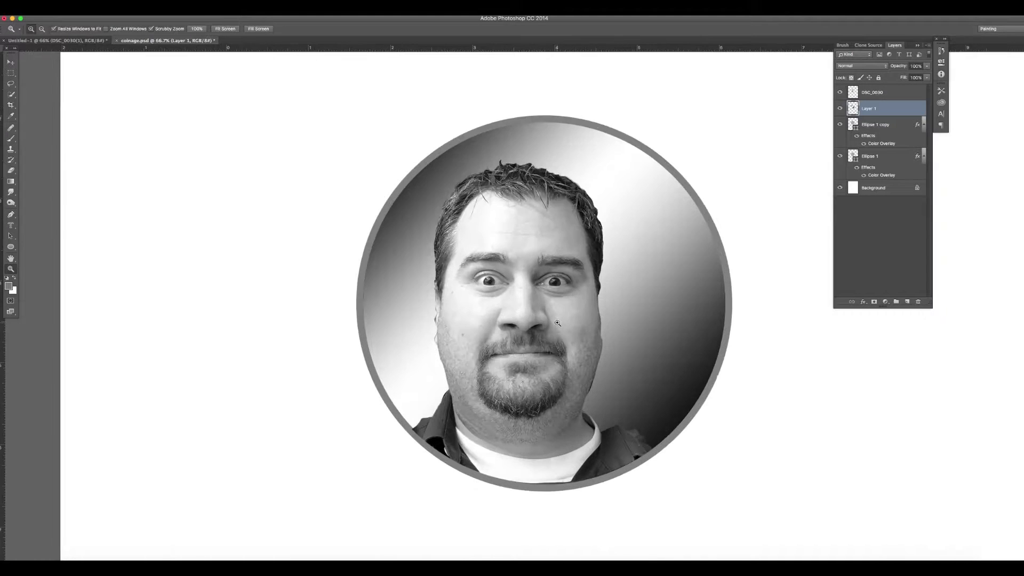
click(564, 324)
drag(585, 325, 504, 322)
alt+click(555, 327)
alt+click(555, 327)
click(555, 326)
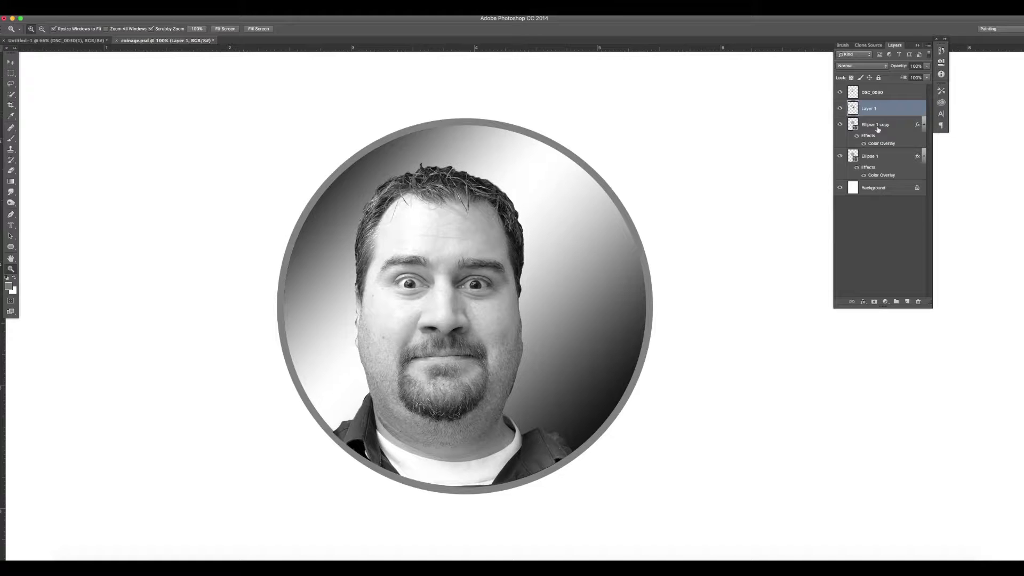
double_click(860, 112)
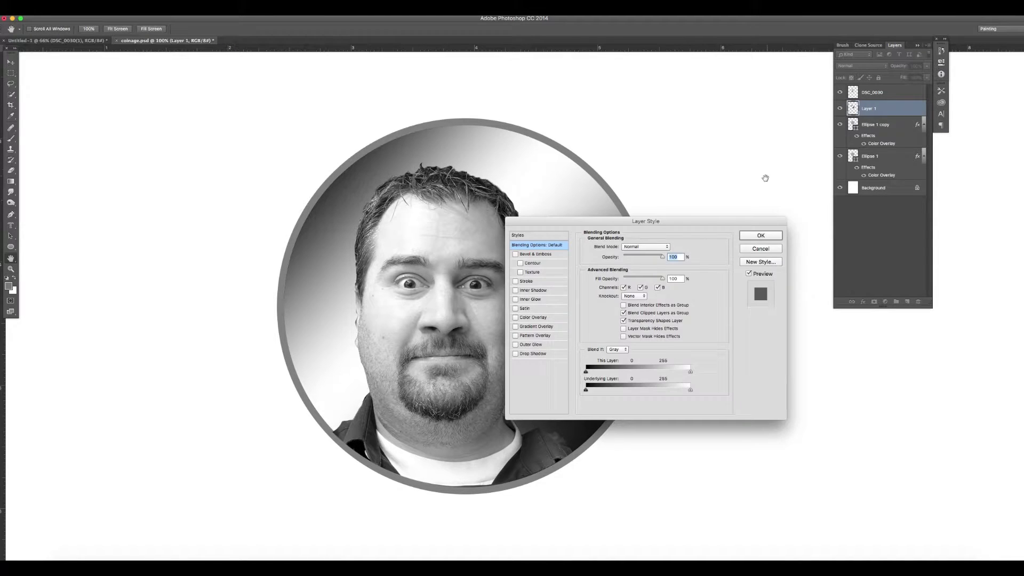
drag(656, 220, 723, 174)
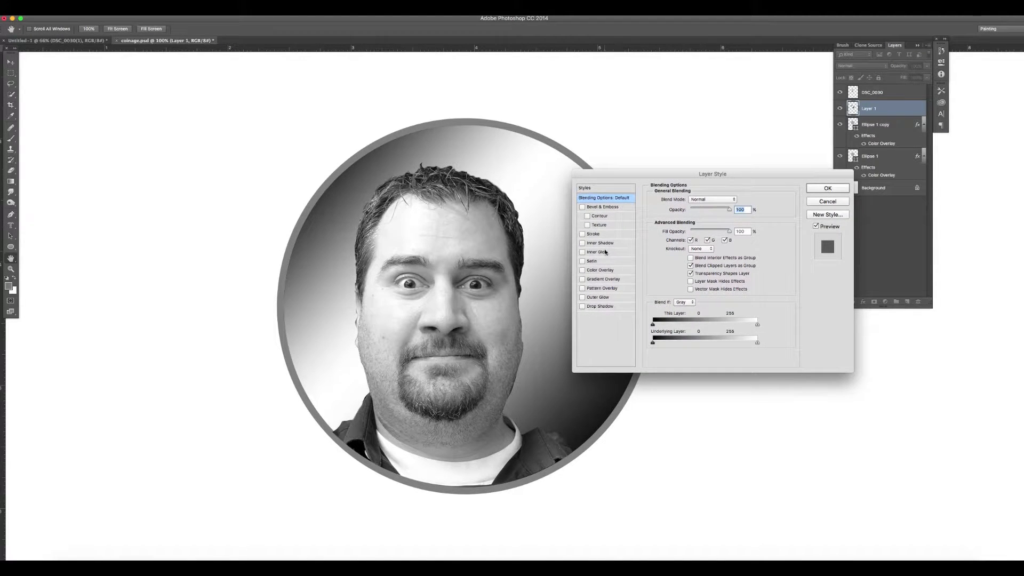
click(602, 244)
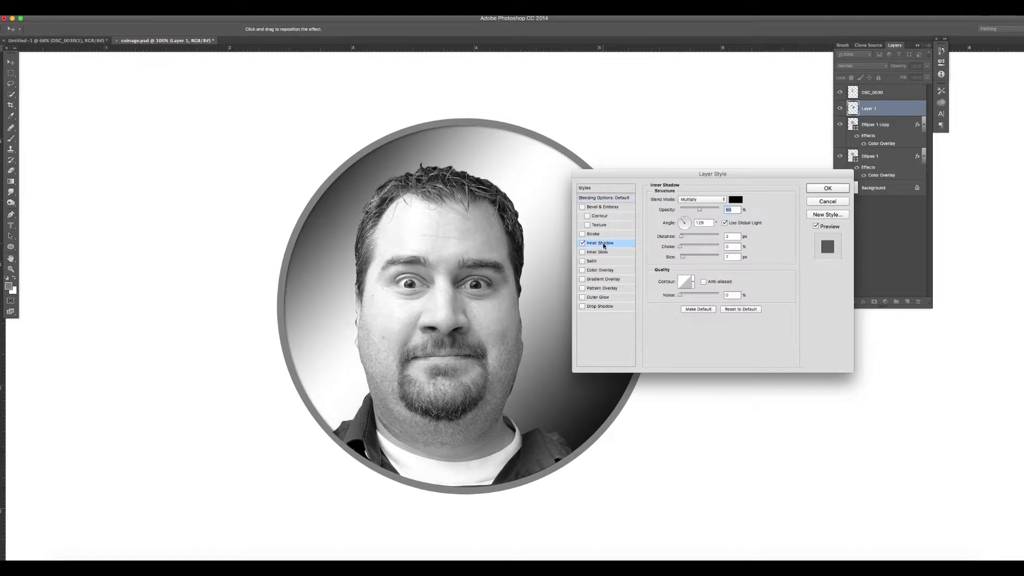
drag(662, 176, 746, 157)
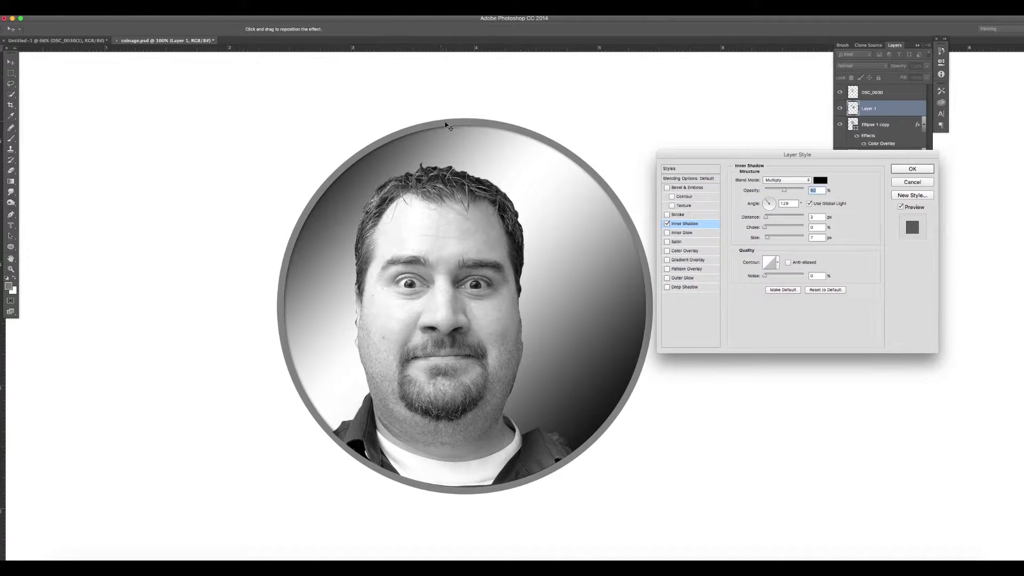
click(667, 225)
click(667, 225)
click(912, 169)
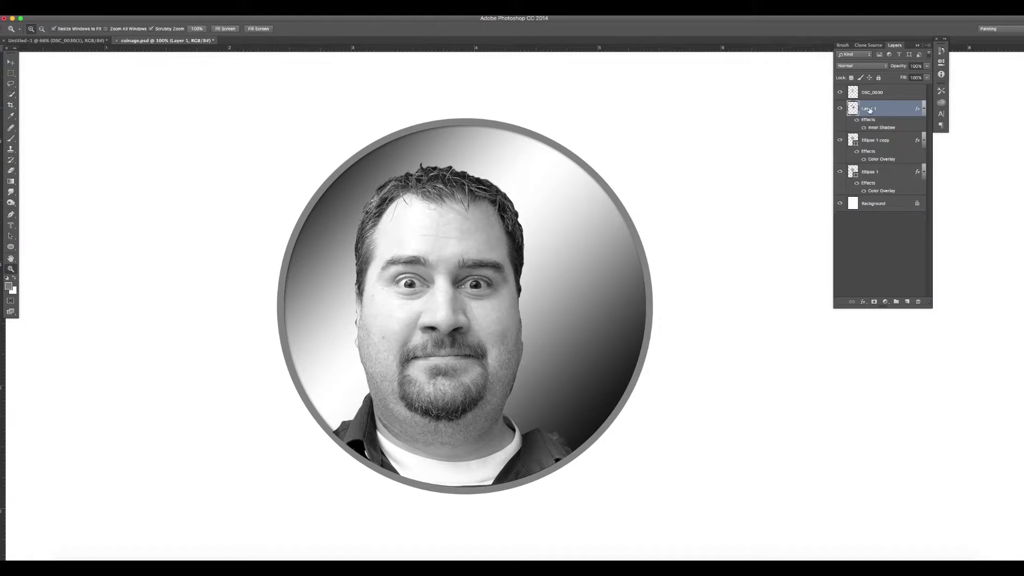
Check the coin with the Ellipse 1 layer and Layer 1's effects hidden and shown
click(840, 172)
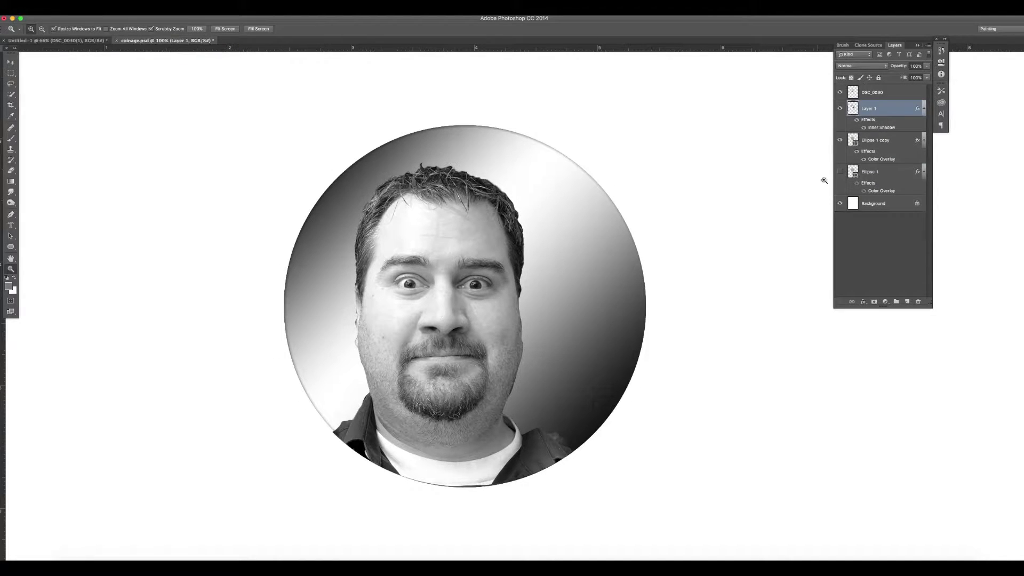
click(856, 121)
click(856, 121)
click(856, 121)
click(857, 120)
Add an Inner Glow effect in Screen mode to Layer 1 with increased opacity, comparing it off and on
double_click(888, 110)
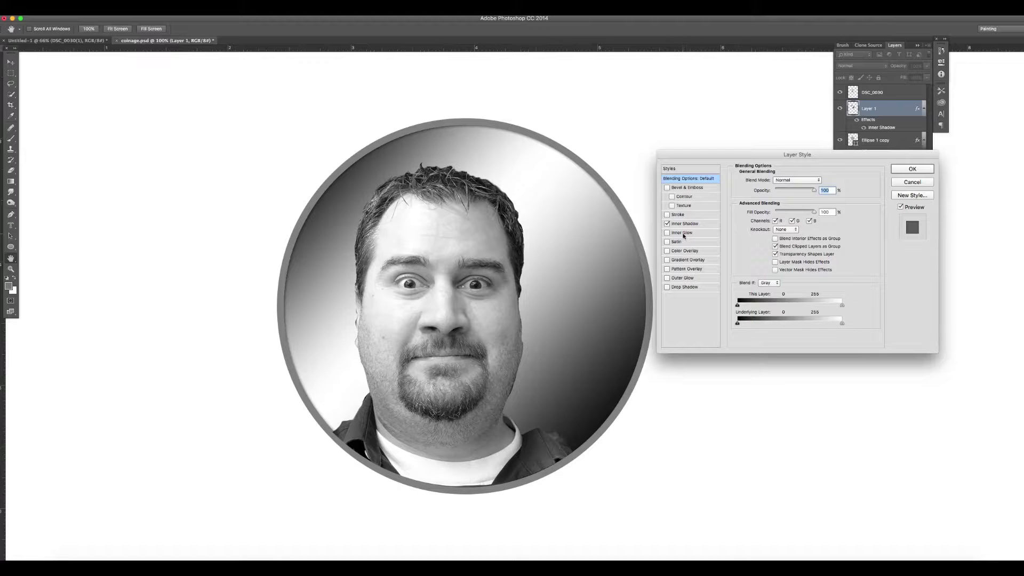
click(683, 235)
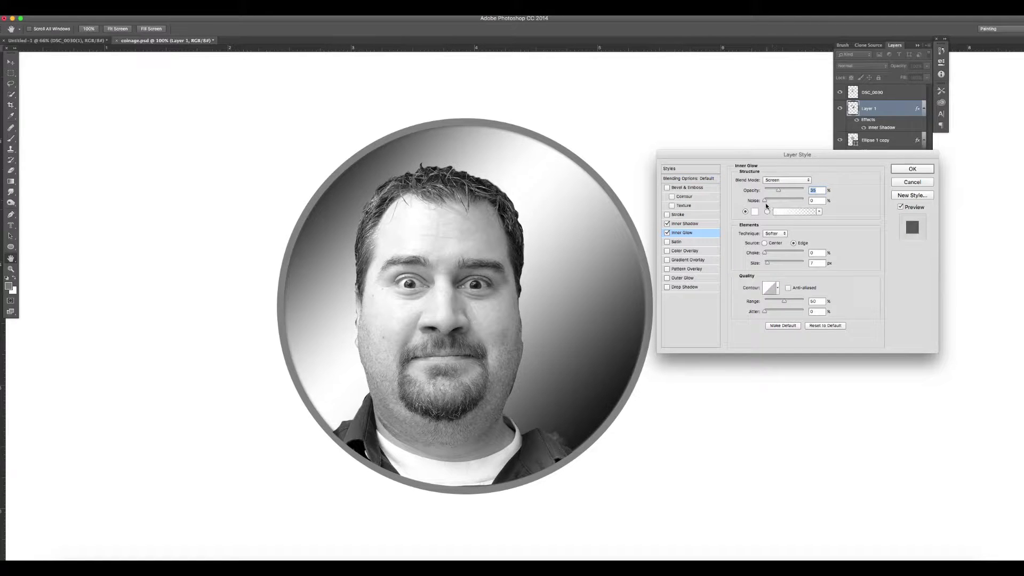
drag(779, 193, 784, 192)
click(667, 233)
click(667, 233)
click(911, 169)
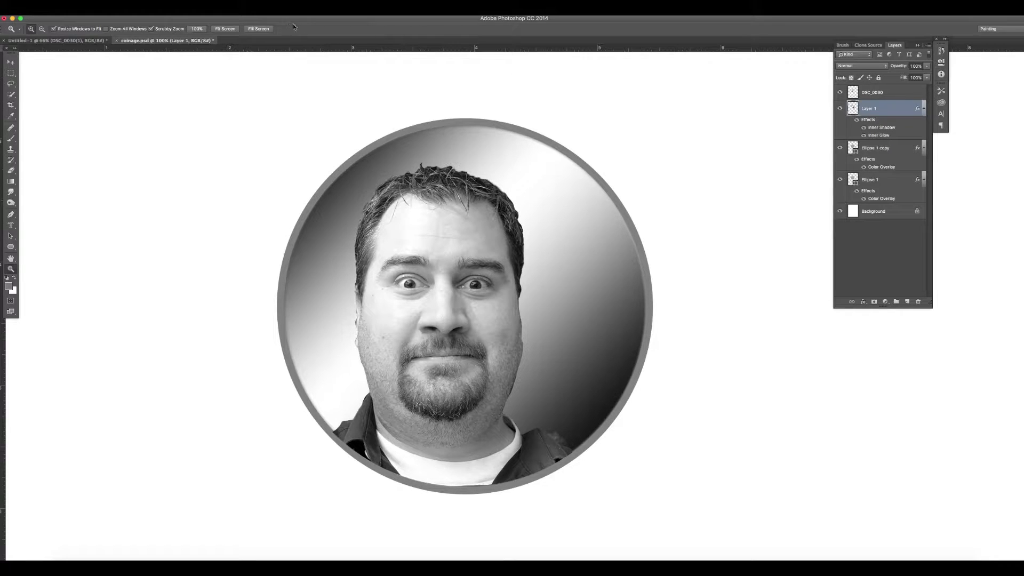
click(182, 9)
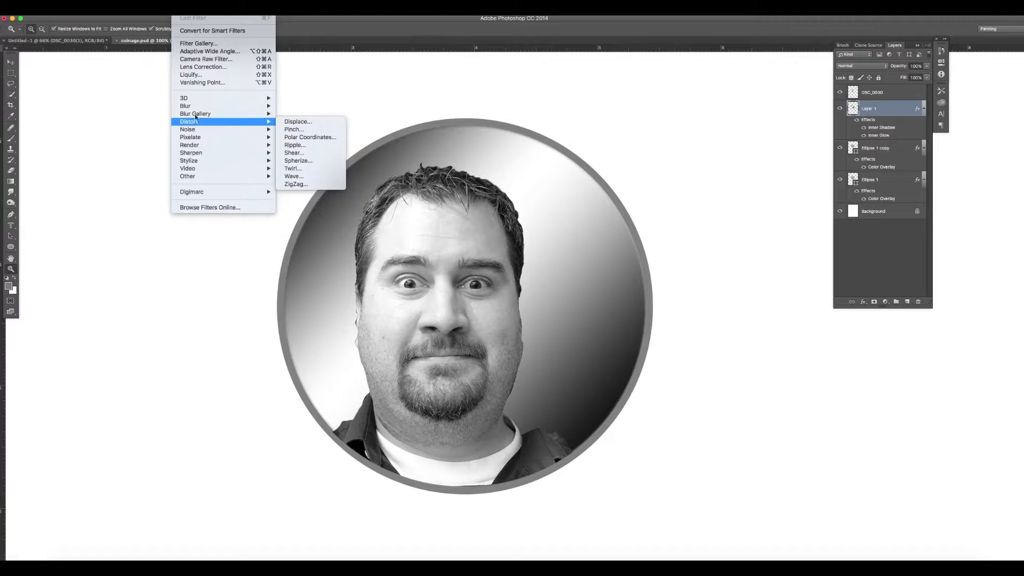
mouse_move(200, 154)
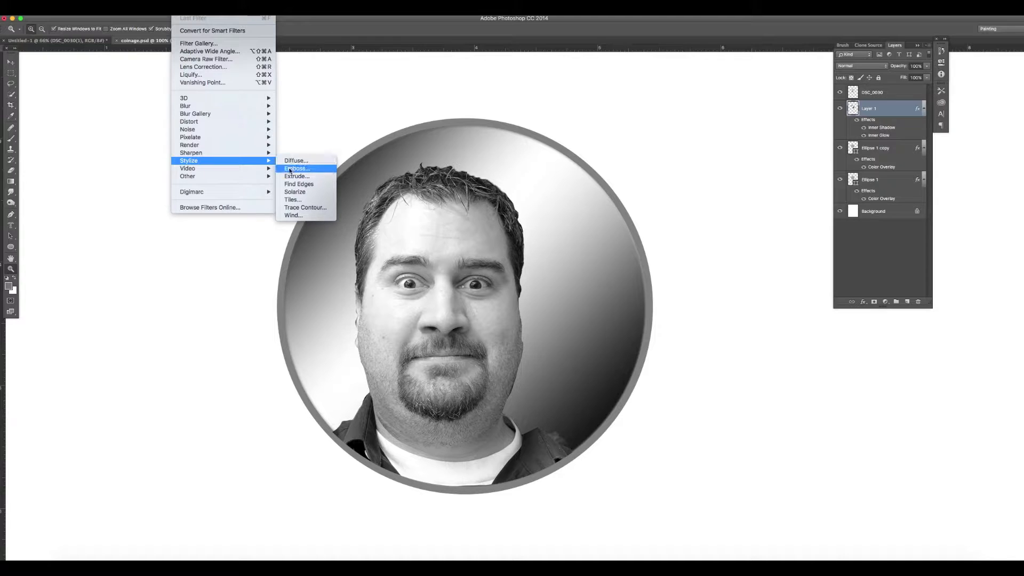
click(290, 168)
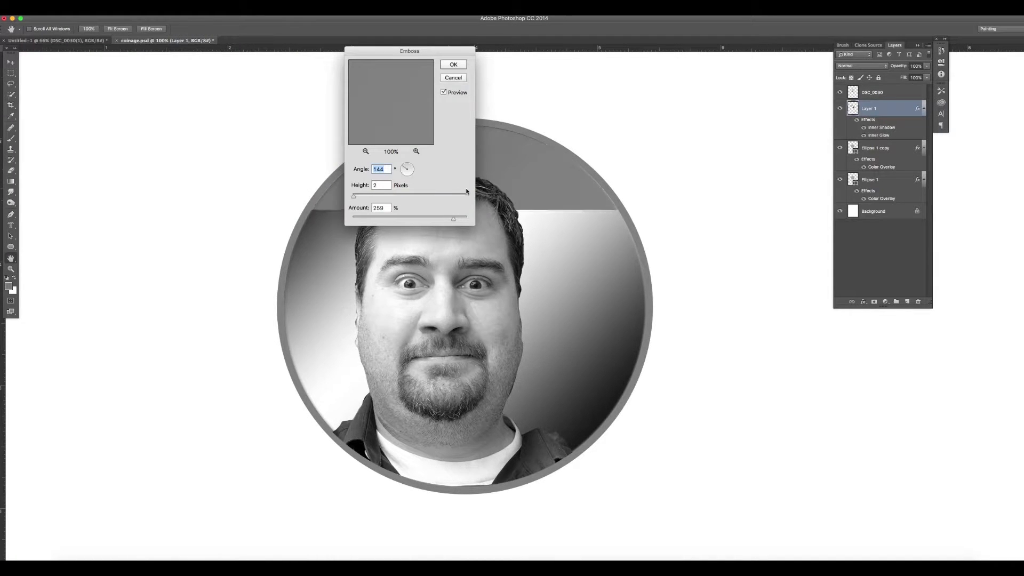
drag(464, 57, 726, 69)
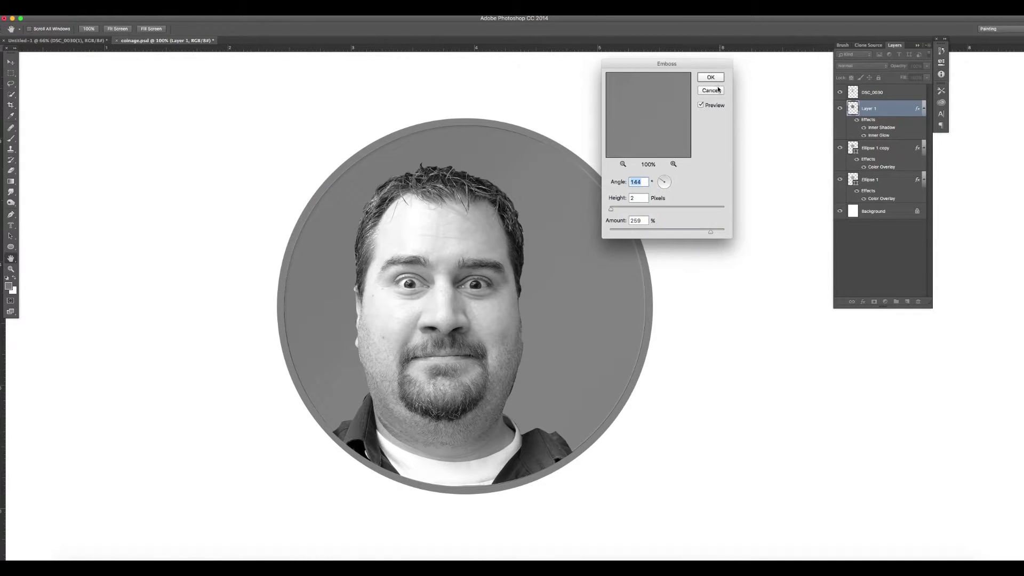
click(718, 89)
Apply the Emboss filter to the DSC_0030 portrait layer with a 144° angle, 2-pixel height and 197% amount
click(856, 94)
click(185, 10)
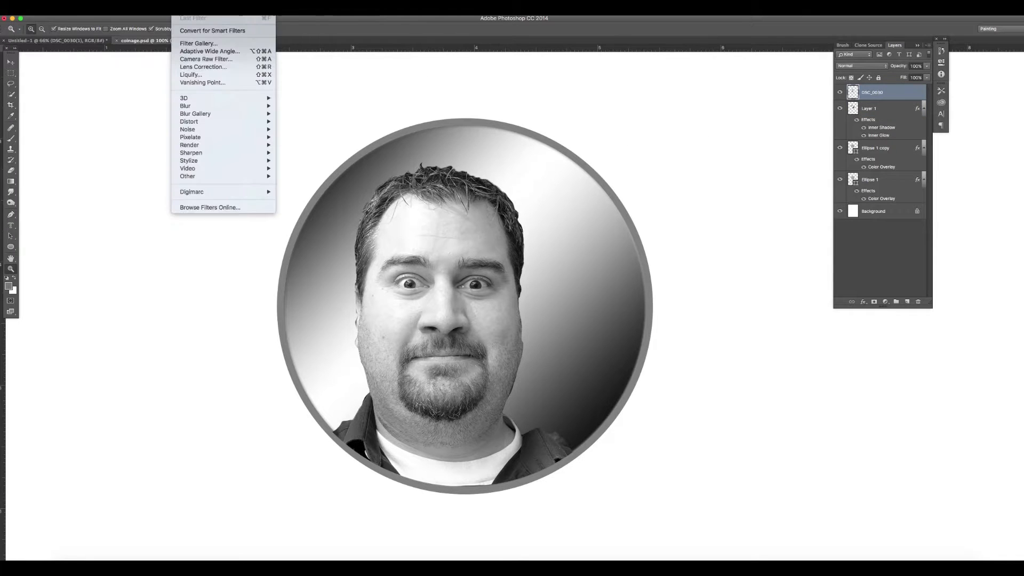
mouse_move(227, 160)
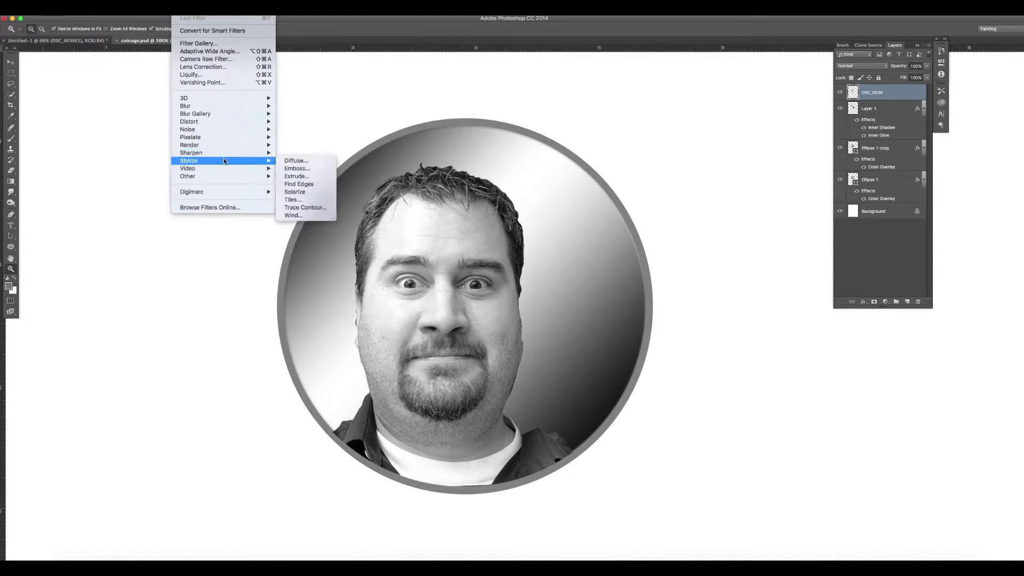
click(297, 168)
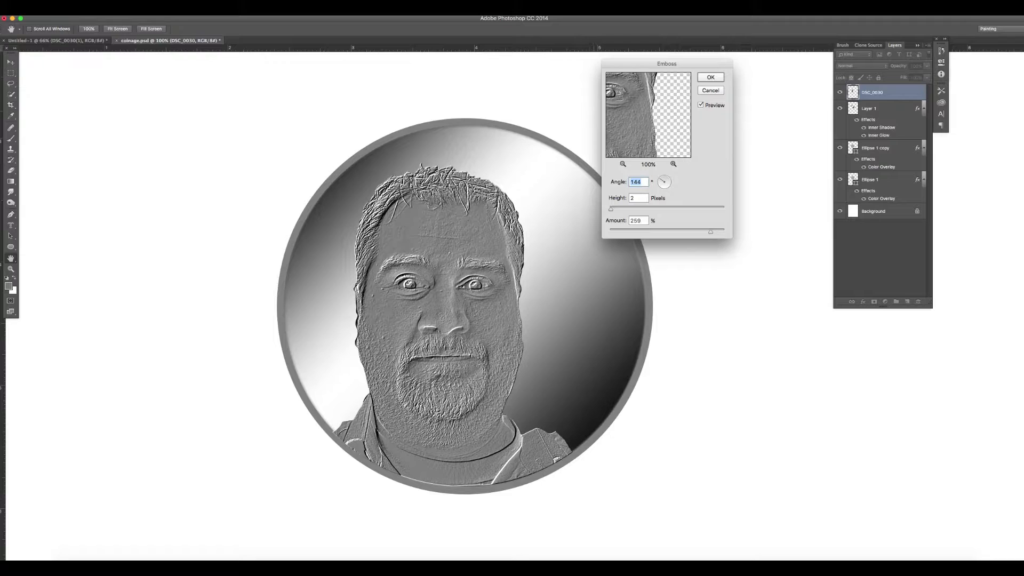
drag(646, 68, 709, 158)
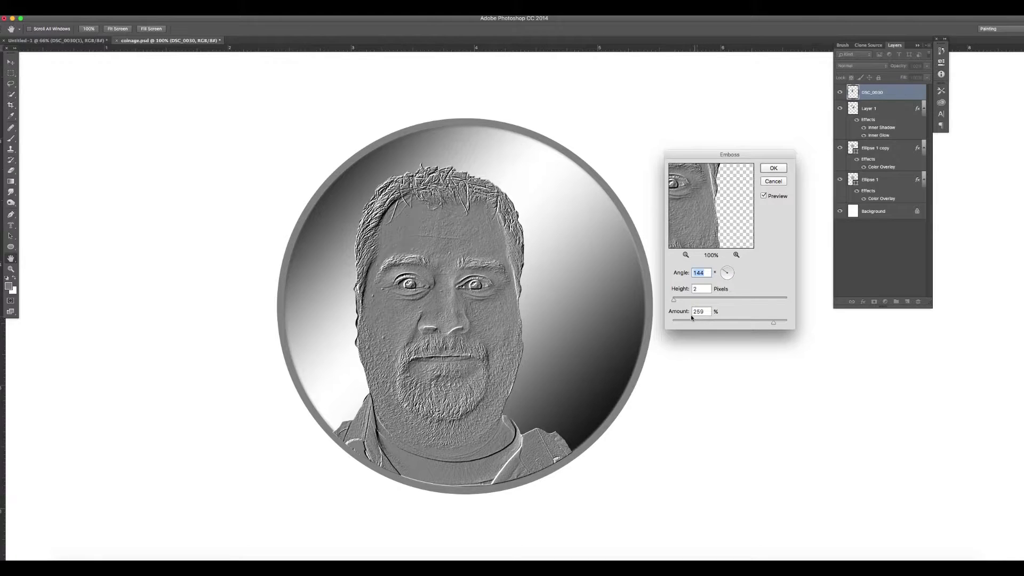
mouse_move(674, 300)
mouse_down()
mouse_move(743, 301)
mouse_move(676, 302)
mouse_up()
drag(773, 322, 673, 324)
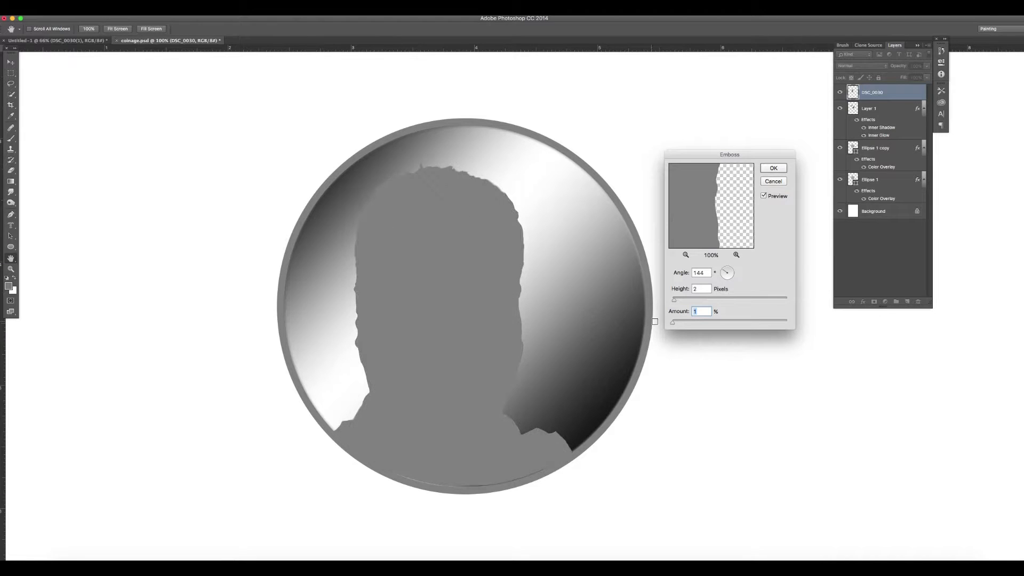
drag(673, 322, 767, 324)
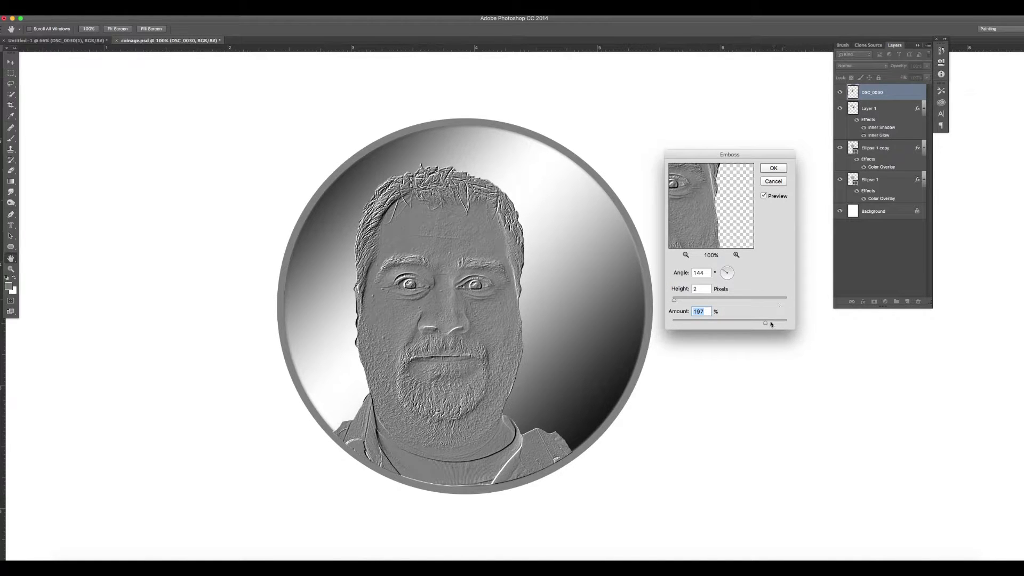
click(773, 168)
key(z)
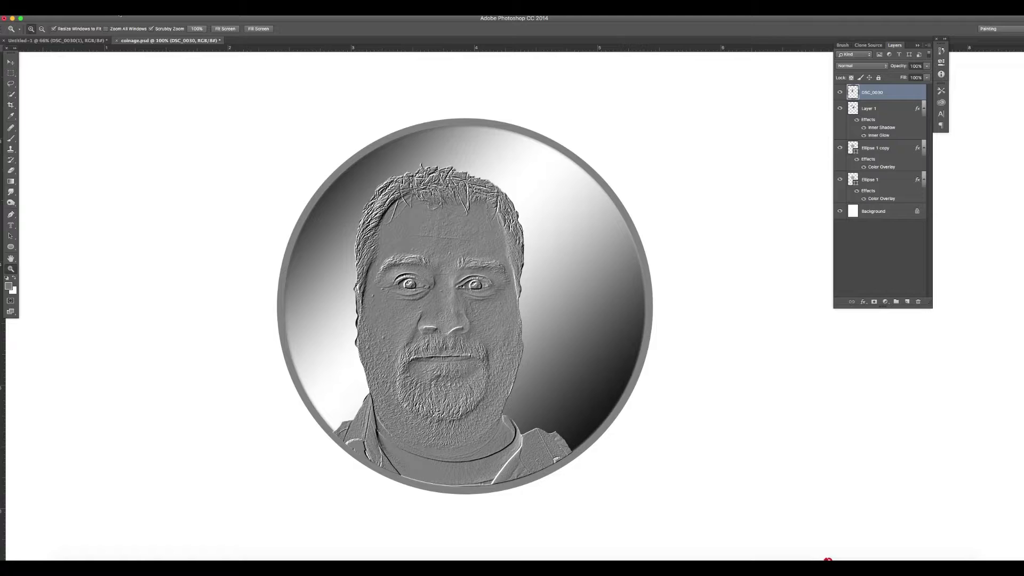
Increase the embossed portrait's contrast with Levels, using a black input of about 47 and a white input of 170
click(97, 9)
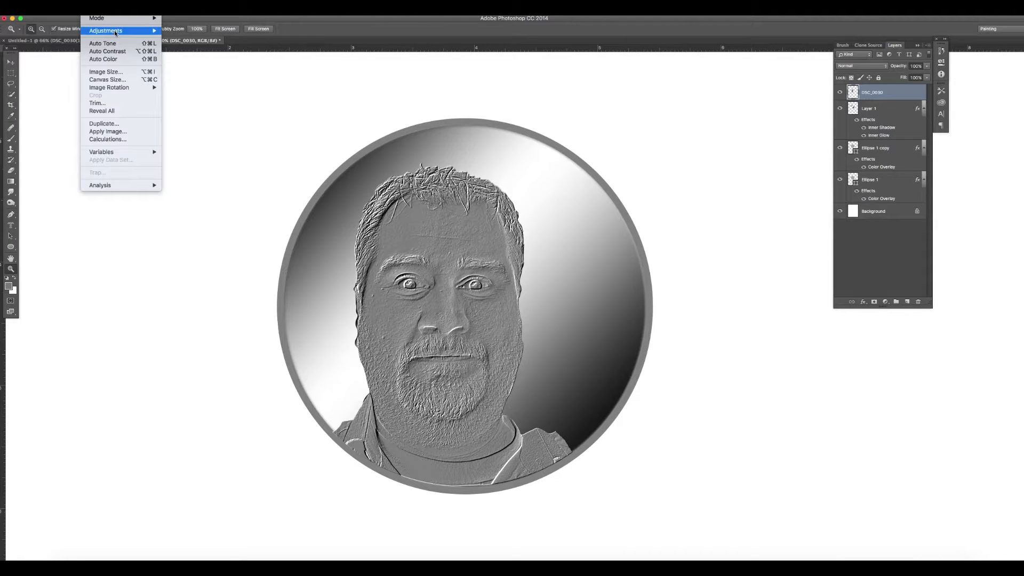
mouse_move(114, 31)
click(194, 40)
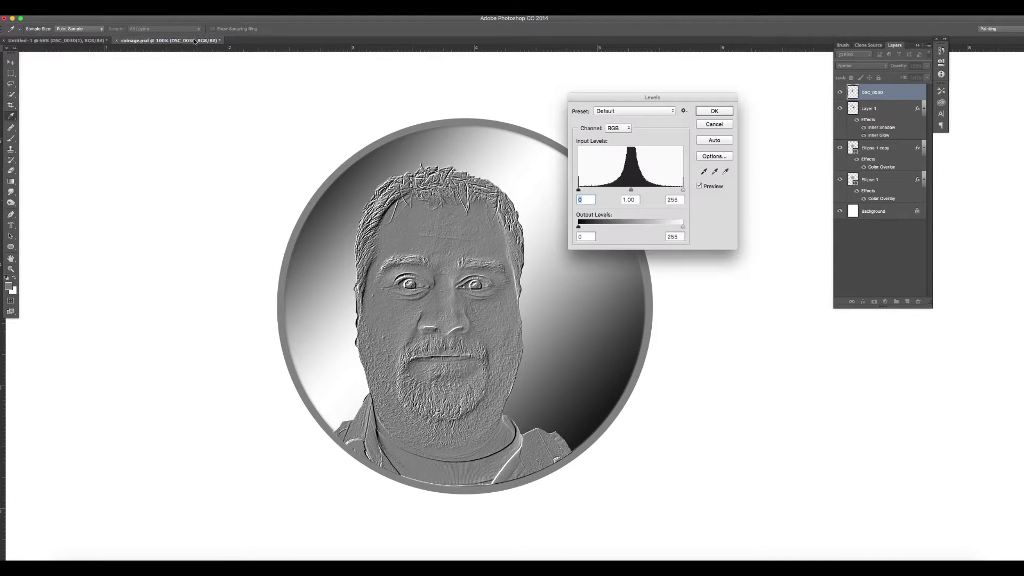
drag(659, 97, 704, 96)
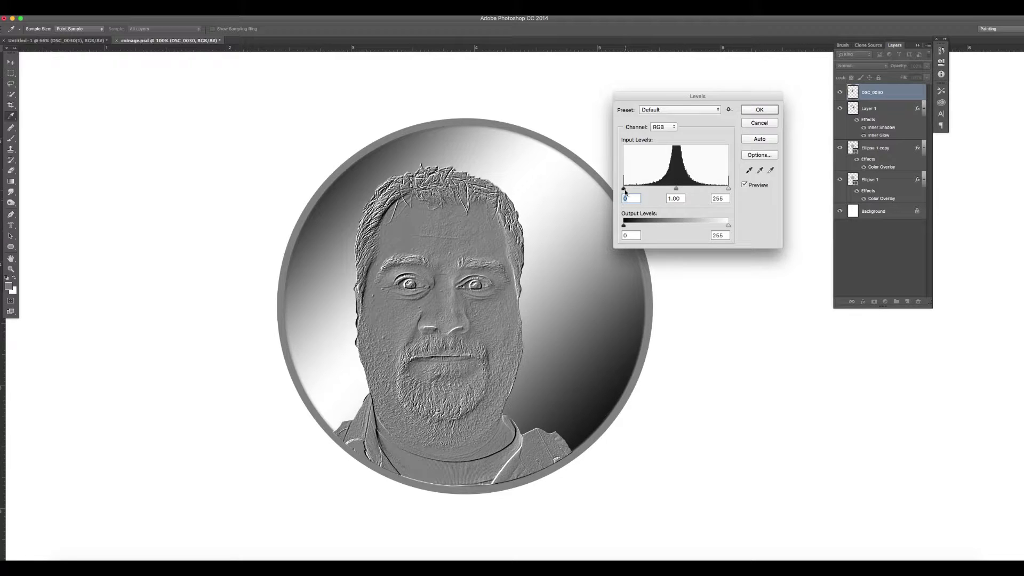
drag(625, 191, 644, 190)
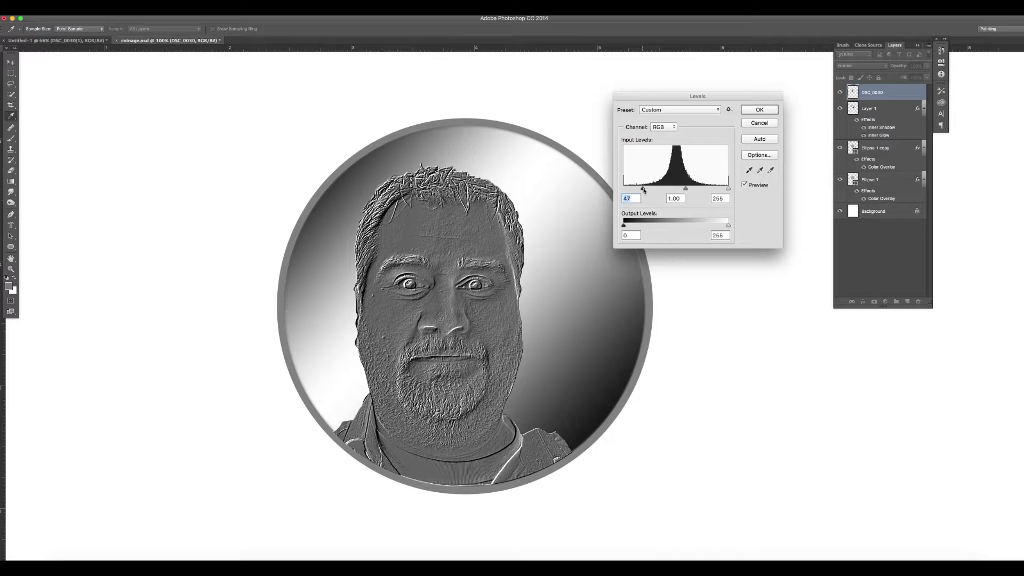
drag(727, 190, 710, 190)
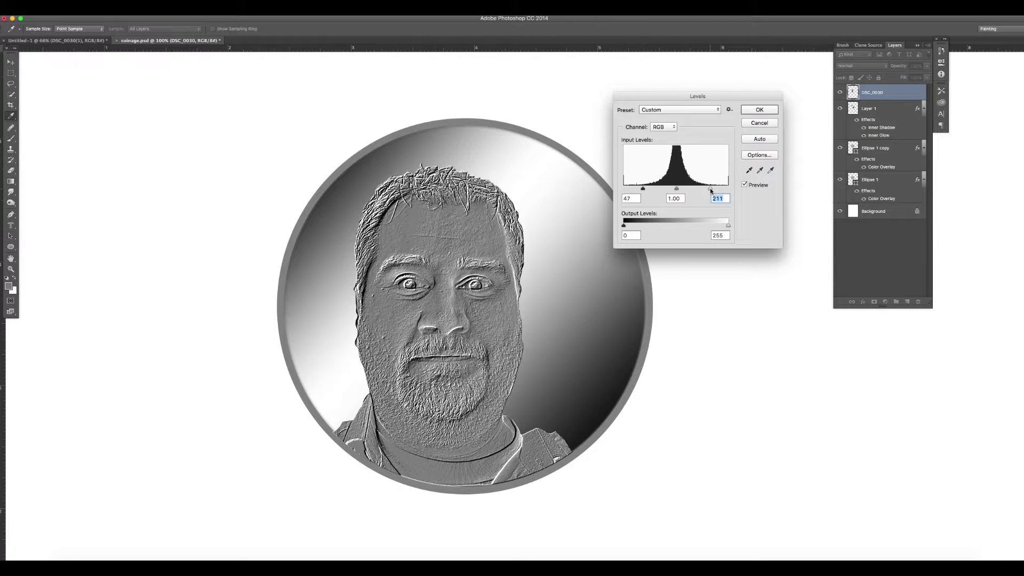
drag(709, 190, 692, 189)
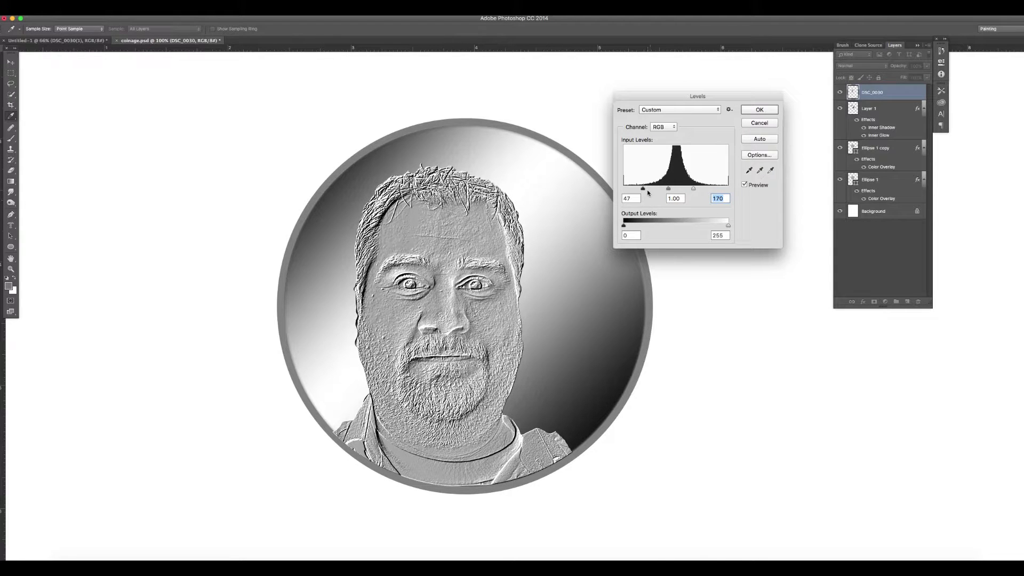
drag(643, 190, 645, 190)
click(760, 110)
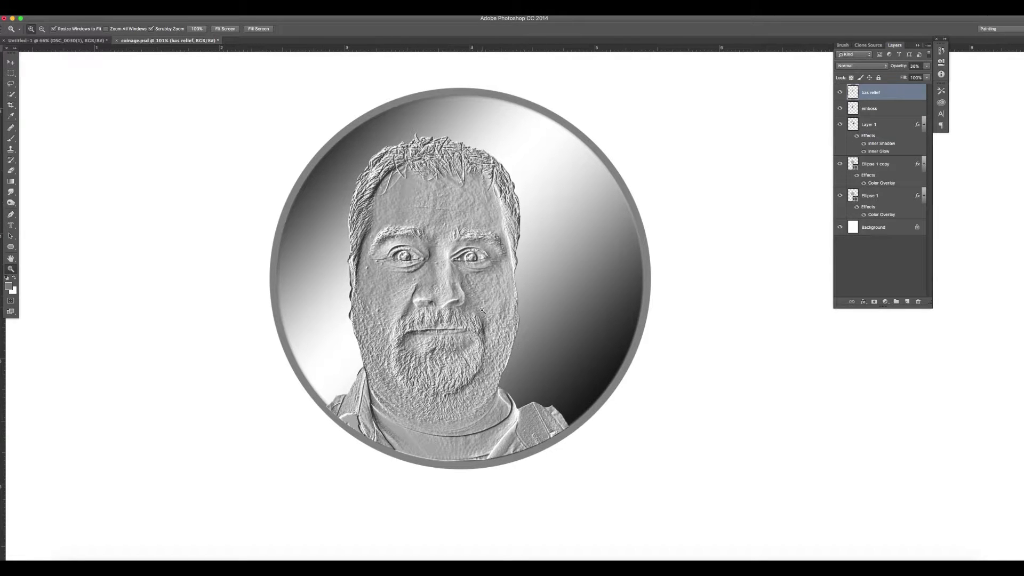
Add a new layer named darks above the bas relief layer and set its blend mode to Multiply
drag(471, 312, 478, 308)
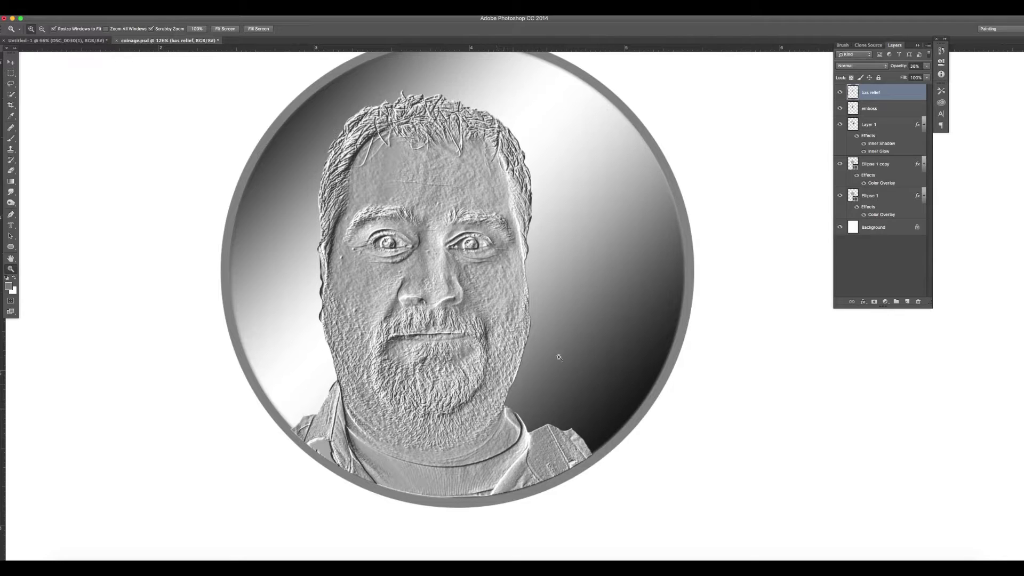
click(908, 302)
double_click(875, 94)
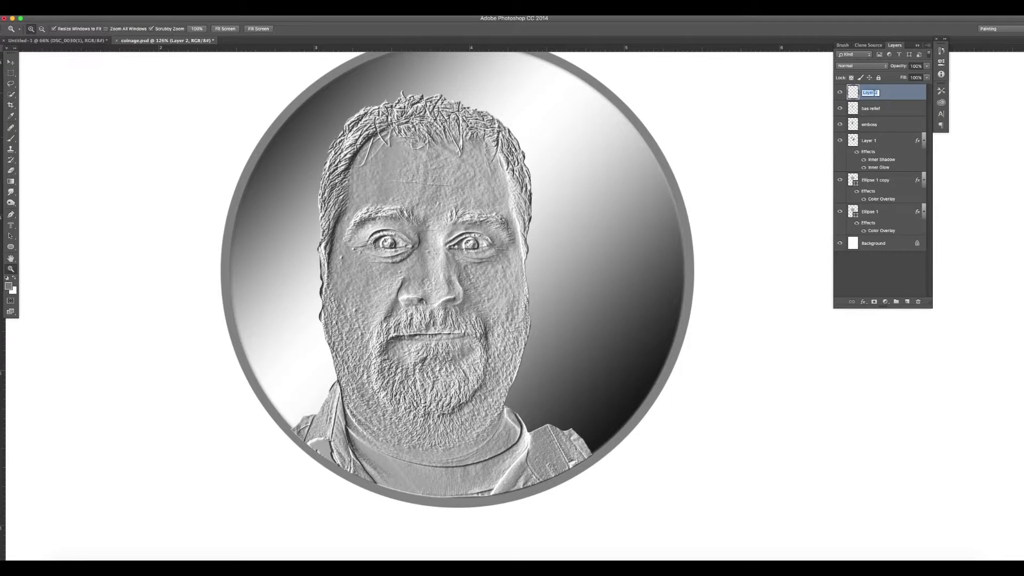
text(darks)
key(Return)
click(862, 66)
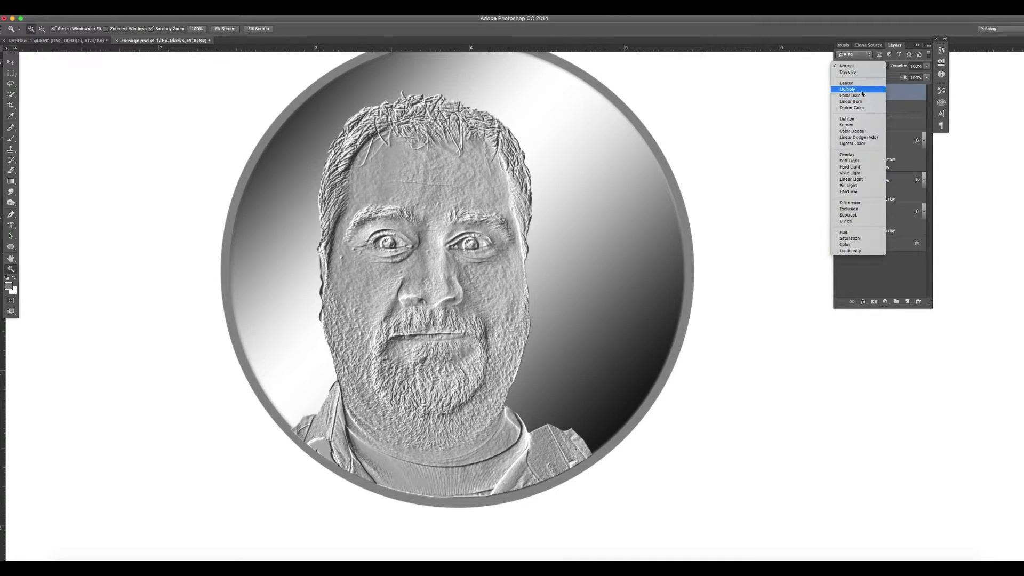
click(861, 89)
Choose a dark grey foreground color and a brush preset for shading the portrait
key(b)
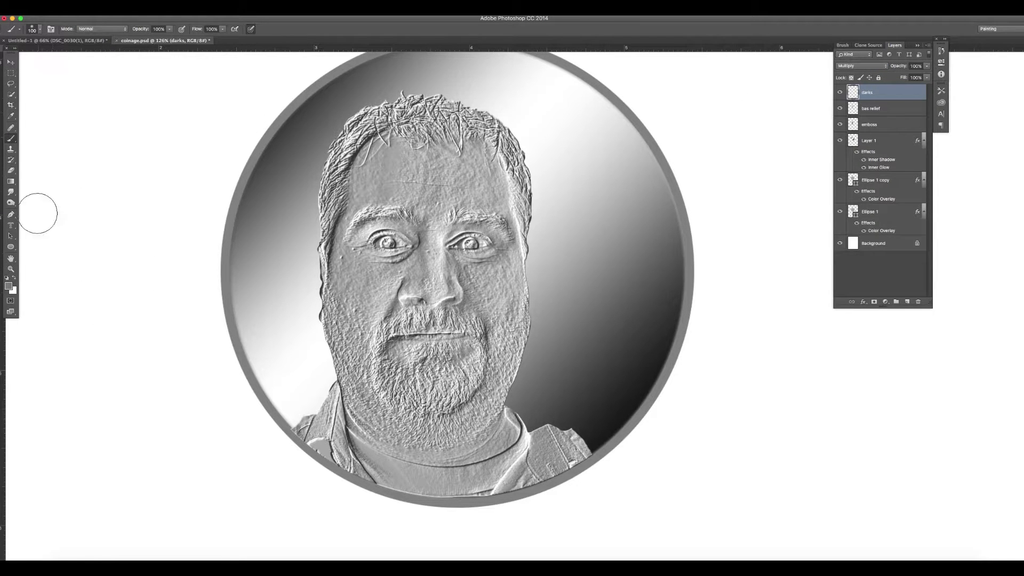
click(8, 286)
drag(215, 141, 191, 152)
click(379, 69)
click(40, 29)
double_click(16, 91)
Paint shadows along the portrait's right-hand cheek, jaw and neck on the darks layer with a 100 px brush at 18% opacity
key(bracketright)
key(bracketright)
key(bracketleft)
key(bracketleft)
key(bracketleft)
key(bracketleft)
key(bracketright)
key(bracketright)
mouse_move(496, 385)
mouse_down()
mouse_move(449, 424)
mouse_move(487, 393)
mouse_move(420, 422)
mouse_move(453, 427)
mouse_move(507, 369)
mouse_move(495, 399)
mouse_move(463, 420)
mouse_move(416, 424)
mouse_up()
drag(512, 347, 470, 439)
drag(515, 336, 448, 426)
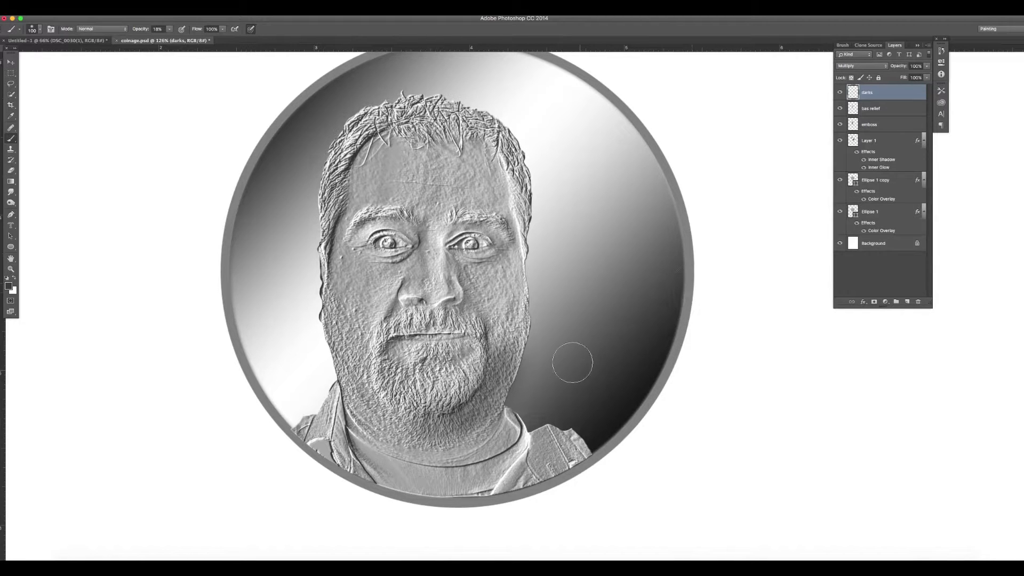
Lighten the shadow beside the goatee using the Eraser at reduced opacity, and set the Eraser's opacity to 30%
key(e)
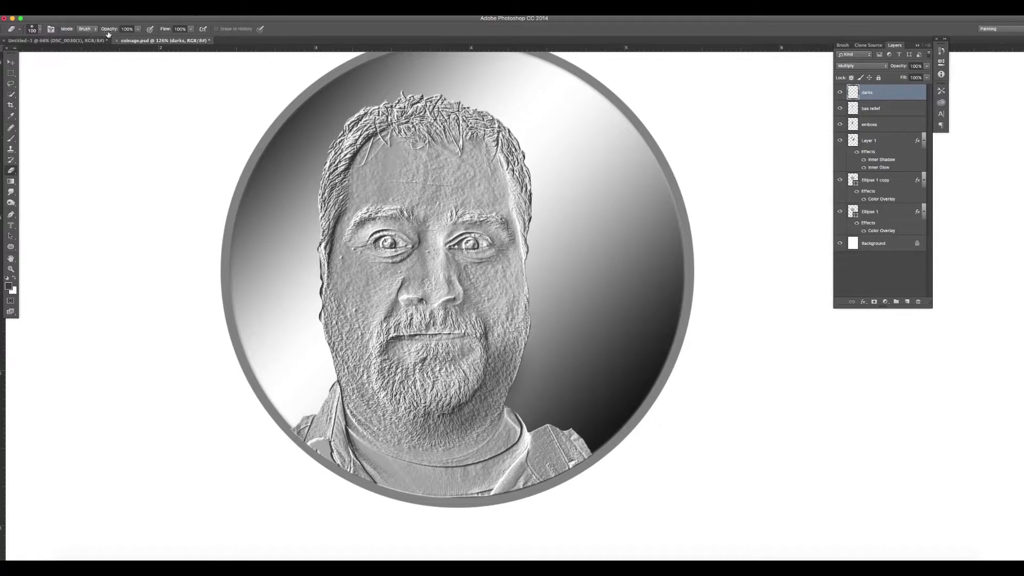
click(137, 29)
click(597, 365)
mouse_move(508, 357)
mouse_down()
mouse_move(493, 378)
mouse_move(469, 380)
mouse_up()
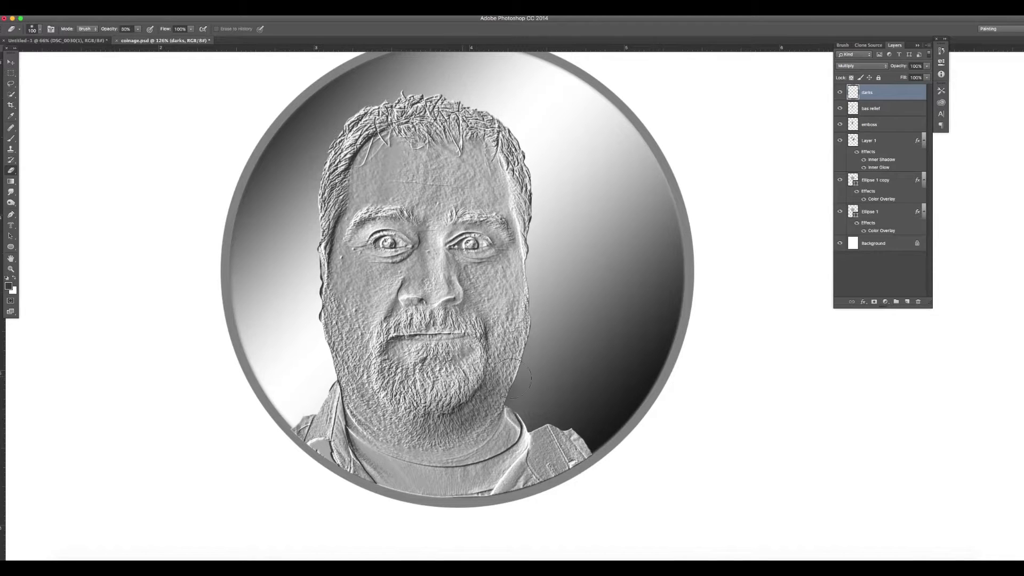
key(3)
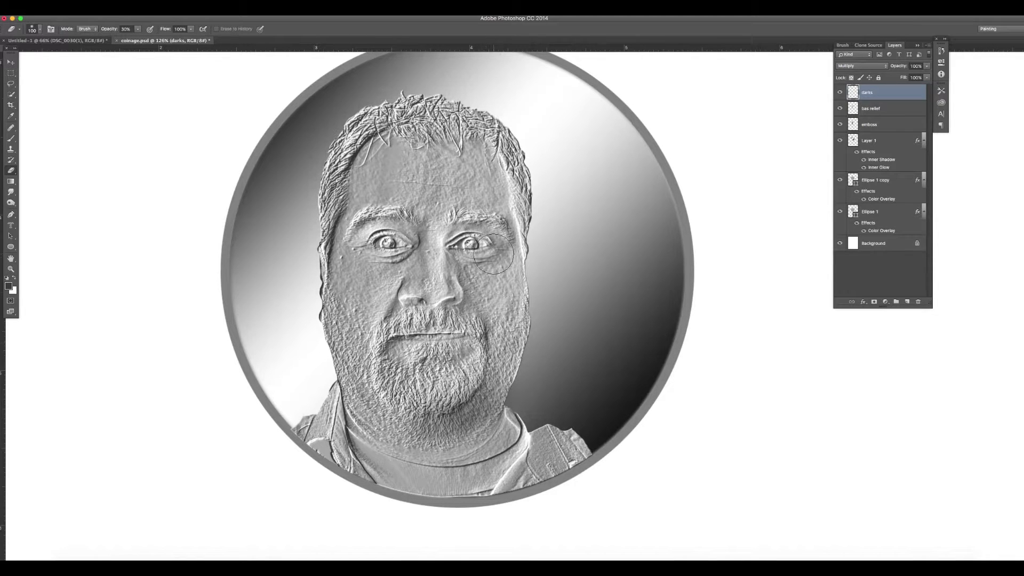
Paint shadows under the right-hand brow and along the nose with a 30 px brush, and lower the darks layer's opacity to about 78%
key(b)
key(bracketleft)
key(bracketleft)
key(bracketleft)
key(bracketleft)
key(bracketleft)
key(bracketleft)
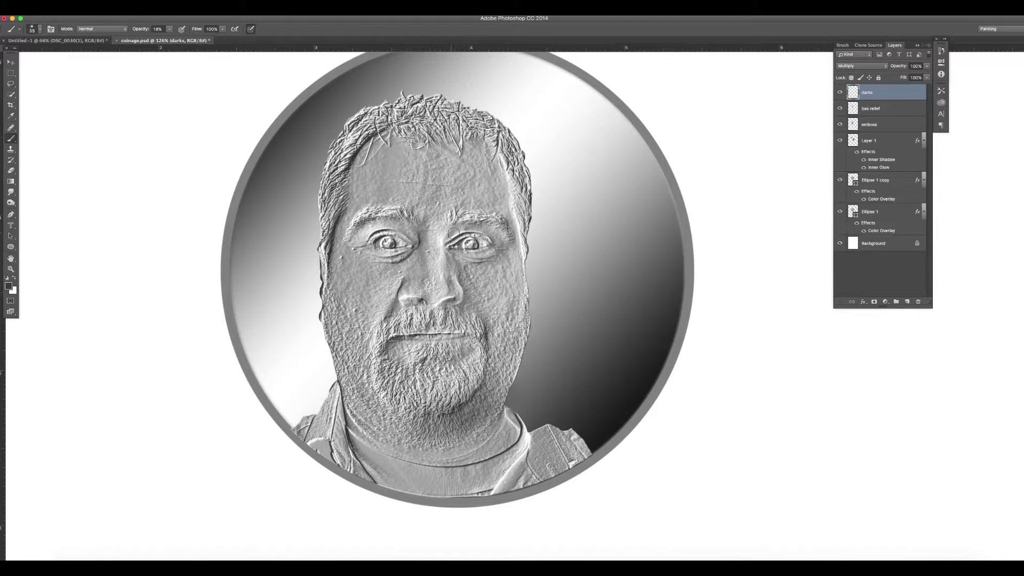
key(bracketleft)
mouse_move(470, 227)
mouse_down()
mouse_move(451, 235)
mouse_move(495, 230)
mouse_up()
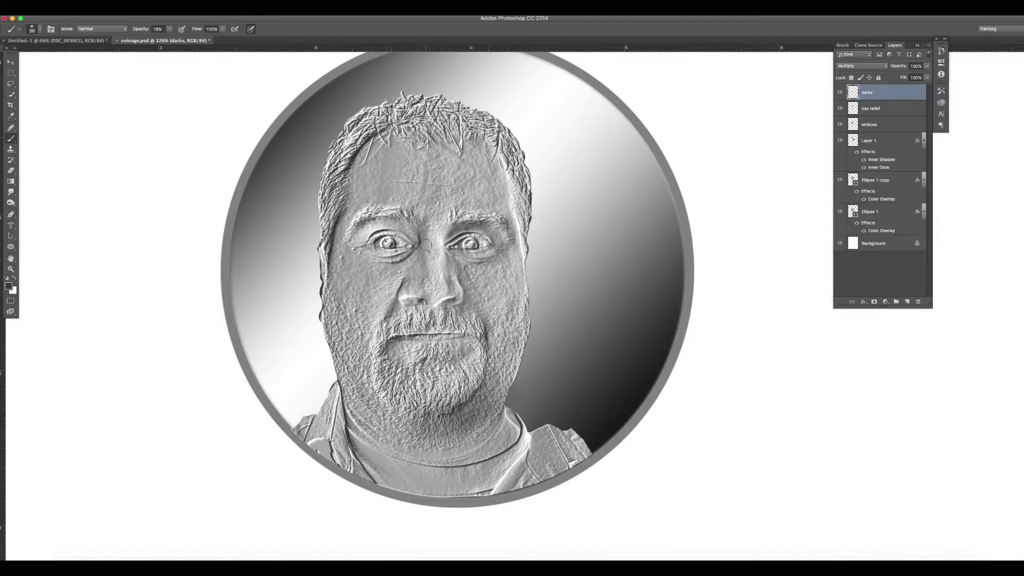
mouse_move(445, 250)
mouse_down()
mouse_move(477, 263)
mouse_move(414, 272)
mouse_move(453, 268)
mouse_move(450, 256)
mouse_move(454, 281)
mouse_up()
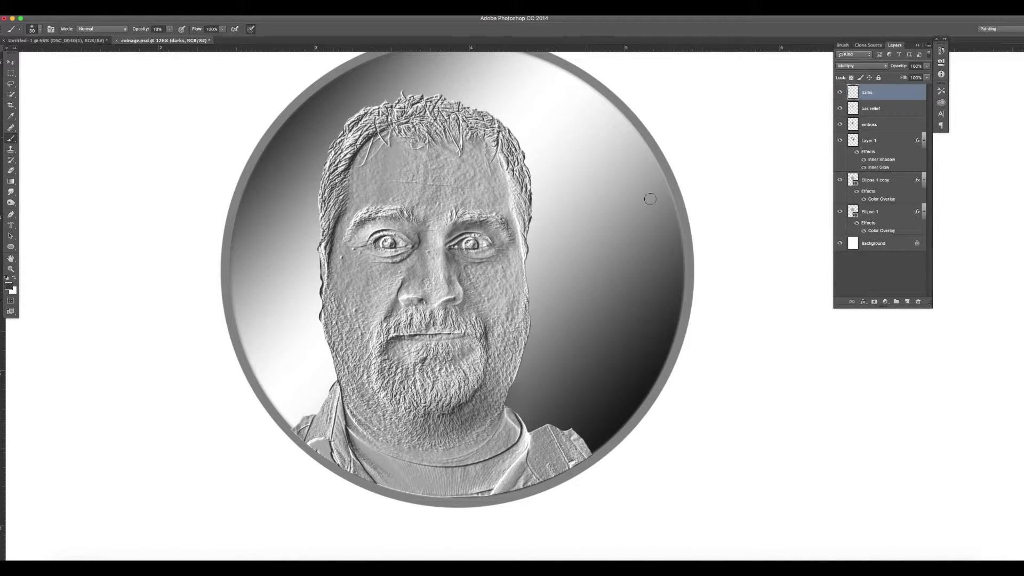
click(926, 66)
drag(922, 76, 920, 77)
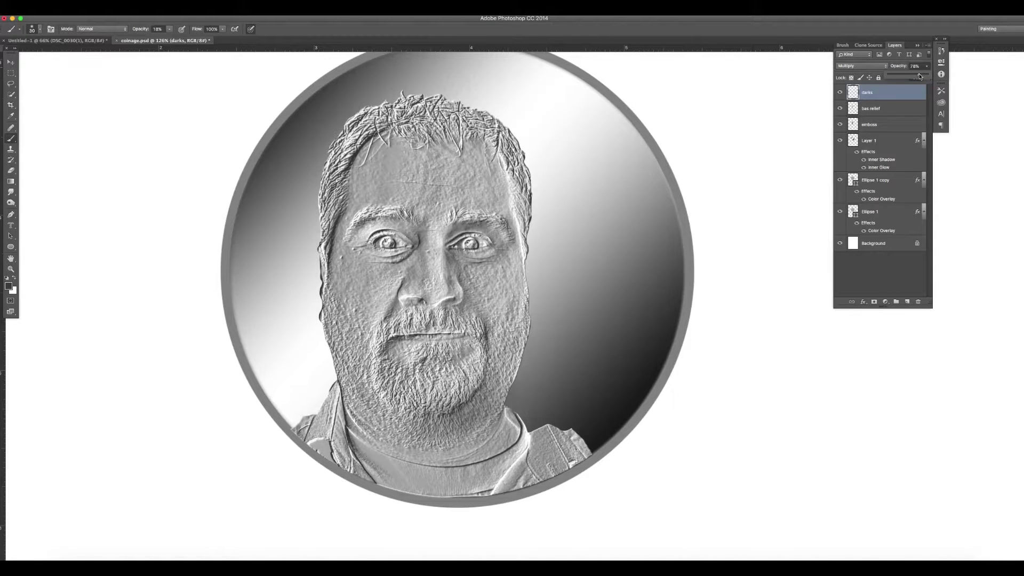
Add a new layer above darks in Overlay mode and make white the foreground color
click(907, 302)
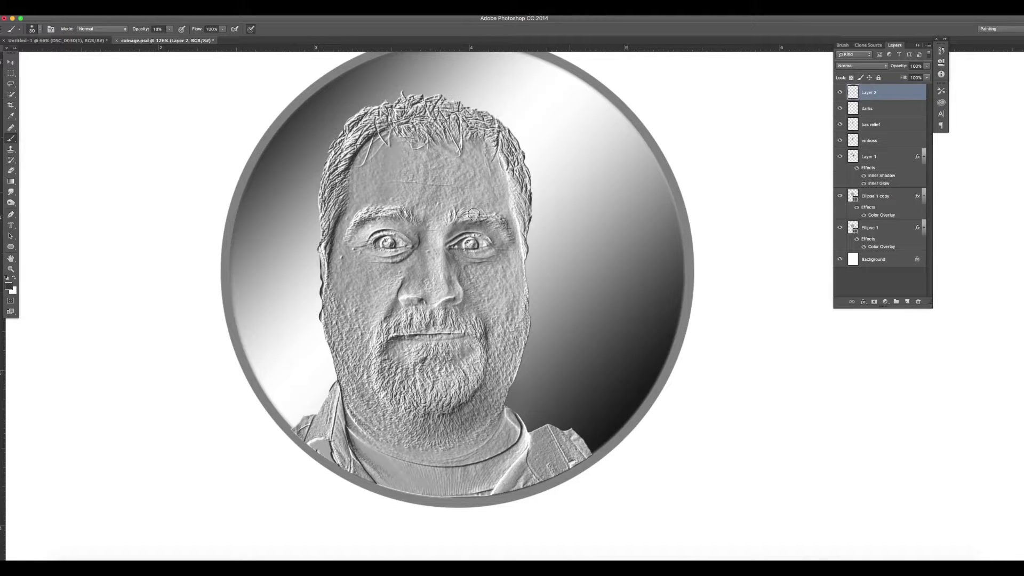
click(13, 278)
click(860, 65)
click(866, 155)
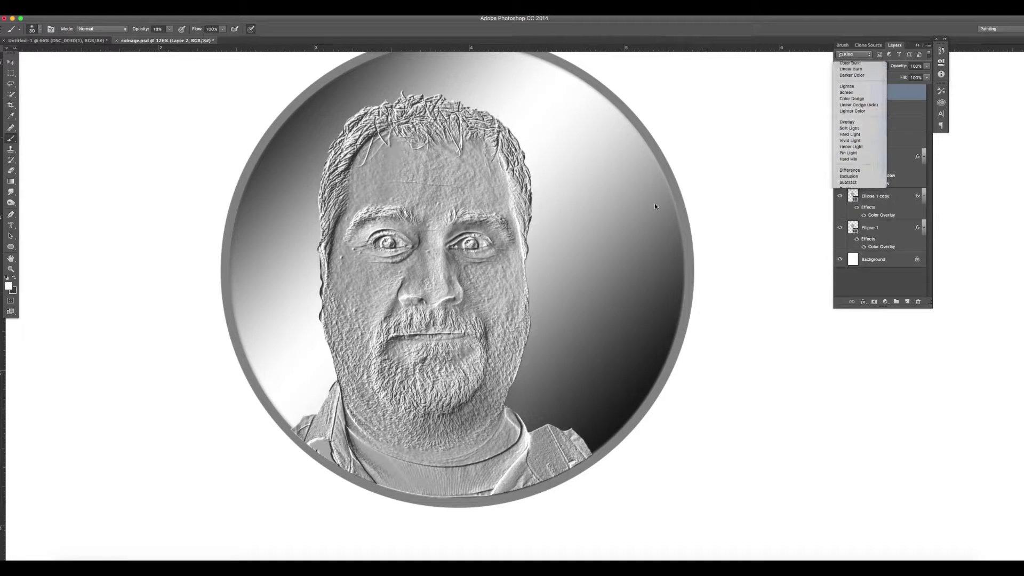
Paint white highlights on the nose bridge, left-hand forehead, temple and cheek with a 60 px brush at 30% opacity
key(bracketright)
key(bracketright)
key(bracketright)
key(bracketleft)
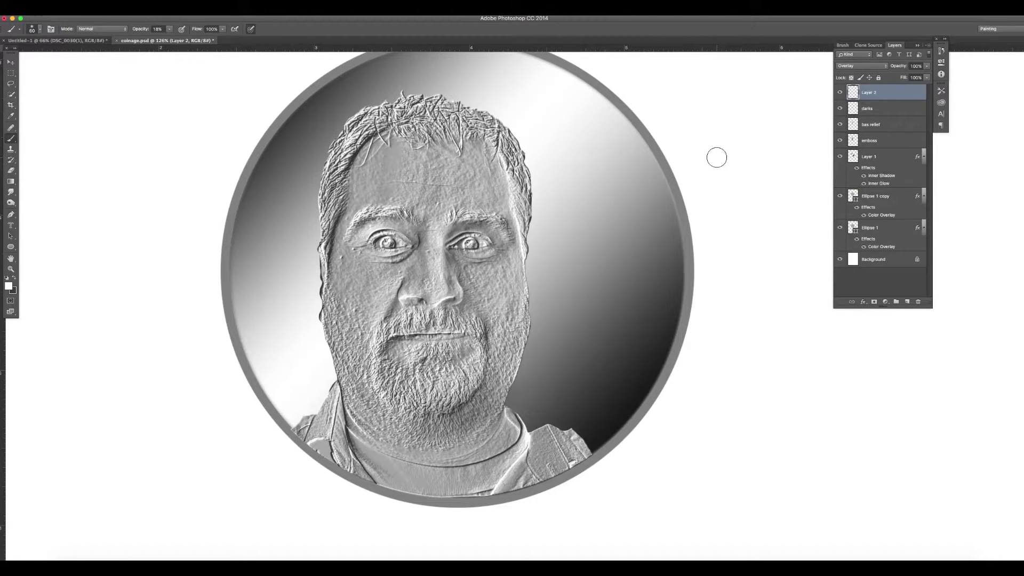
key(bracketleft)
key(bracketright)
key(bracketright)
key(3)
mouse_move(428, 236)
mouse_down()
mouse_move(422, 271)
mouse_move(404, 284)
mouse_up()
mouse_move(371, 152)
mouse_down()
mouse_move(340, 227)
mouse_move(359, 200)
mouse_move(340, 281)
mouse_up()
mouse_move(341, 245)
mouse_down()
mouse_move(330, 296)
mouse_move(380, 183)
mouse_move(354, 269)
mouse_move(344, 256)
mouse_move(357, 272)
mouse_move(359, 257)
mouse_move(382, 270)
mouse_up()
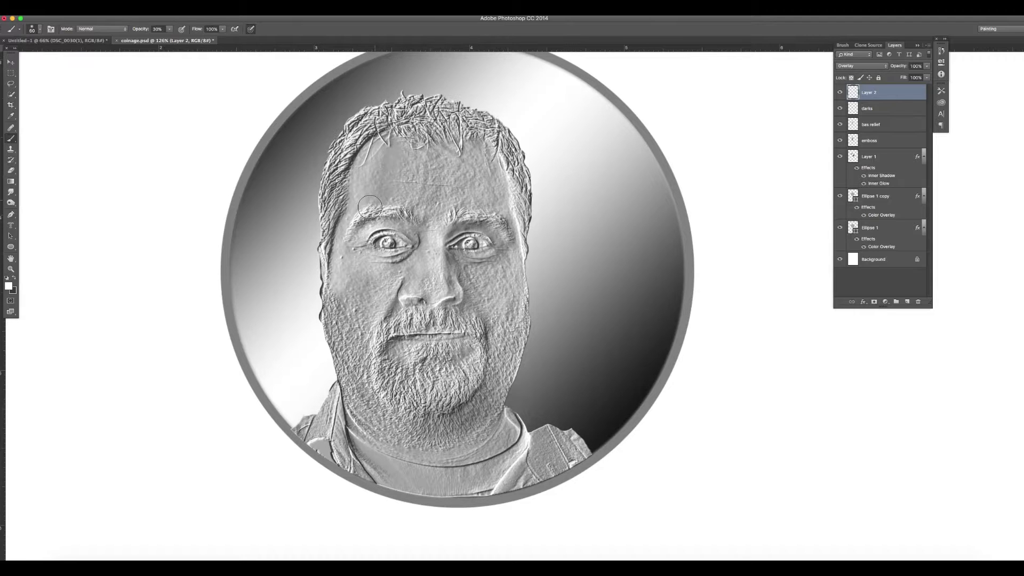
drag(366, 168, 375, 156)
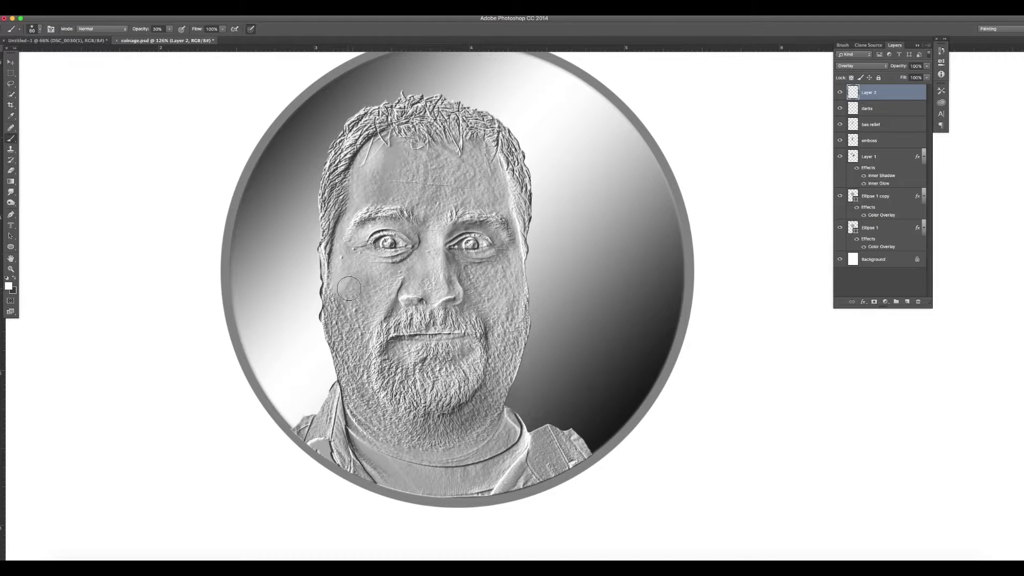
Paint a faint white highlight on the left-hand cheek with a larger brush at 10% opacity
key(])
key(])
key(])
key(1)
mouse_move(335, 327)
mouse_down()
mouse_move(362, 391)
mouse_move(349, 321)
mouse_move(359, 396)
mouse_move(341, 281)
mouse_up()
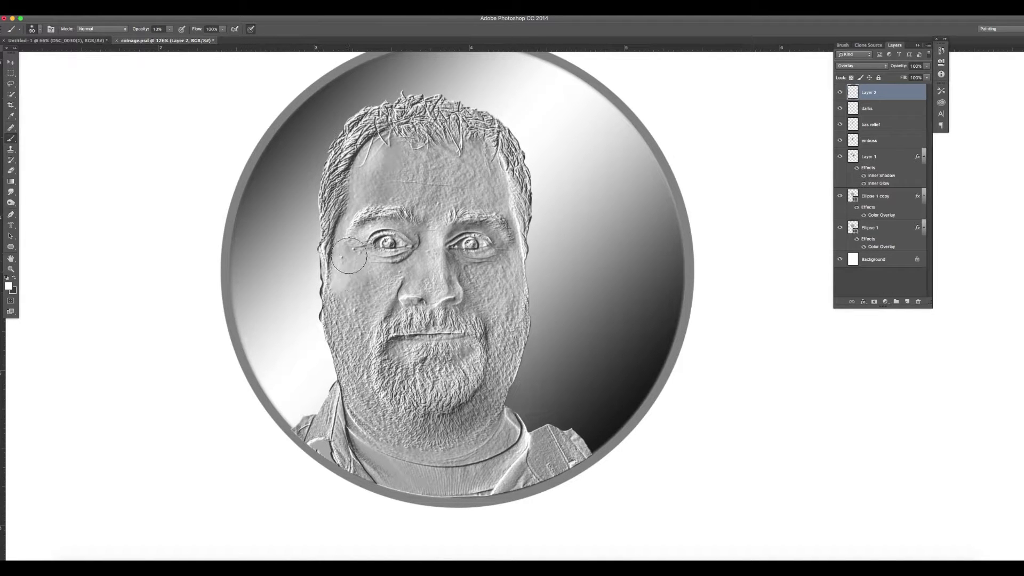
Soften the painted highlights on the forehead and left-hand cheek using the Eraser at 30% opacity
key(e)
key(bracketright)
key(bracketright)
key(bracketright)
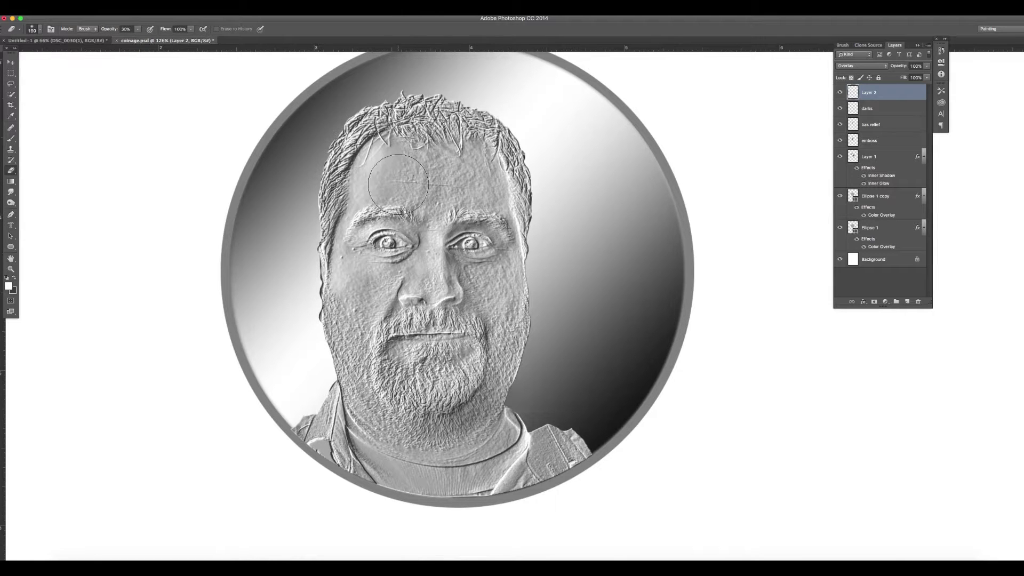
key(bracketleft)
key(bracketleft)
key(bracketleft)
key(bracketleft)
drag(373, 201, 403, 194)
drag(379, 256, 381, 282)
mouse_move(374, 323)
mouse_down()
mouse_move(361, 305)
mouse_move(378, 286)
mouse_move(378, 305)
mouse_move(429, 312)
mouse_move(370, 276)
mouse_move(357, 322)
mouse_up()
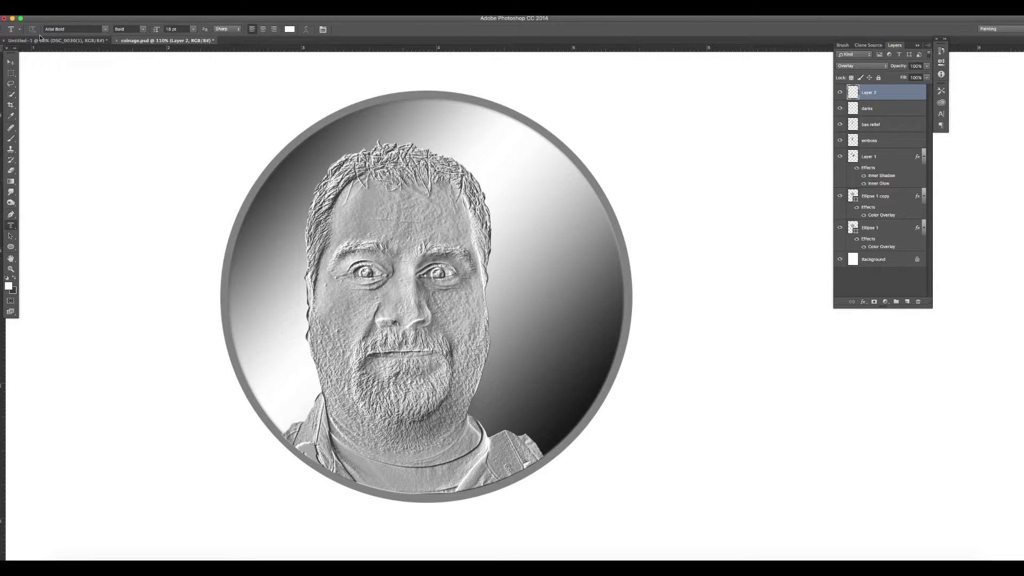
Try the Horizontal Type Mask tool with the sample text "dsfafsd" beside the portrait, and discard the selection
click(12, 229)
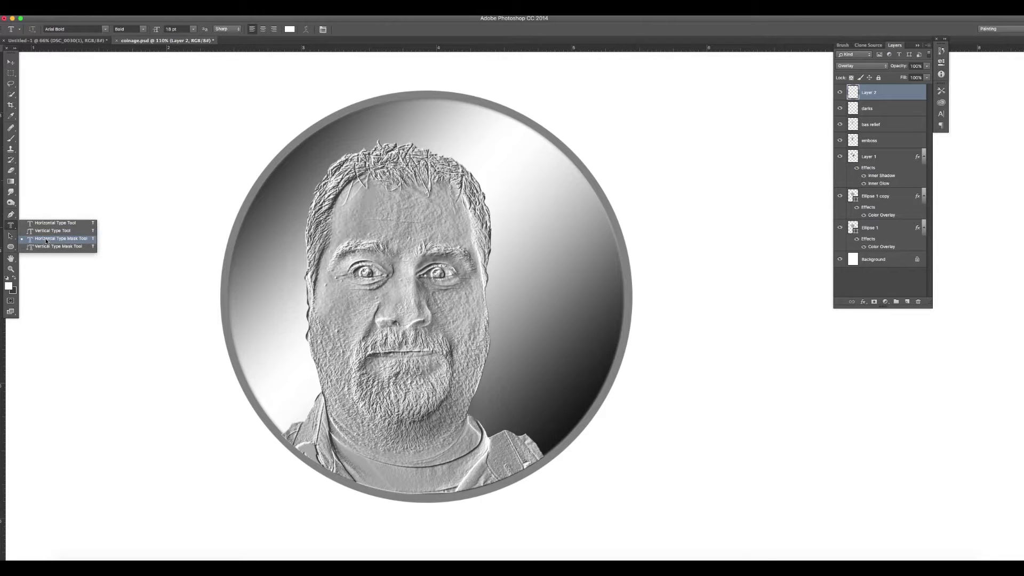
click(46, 239)
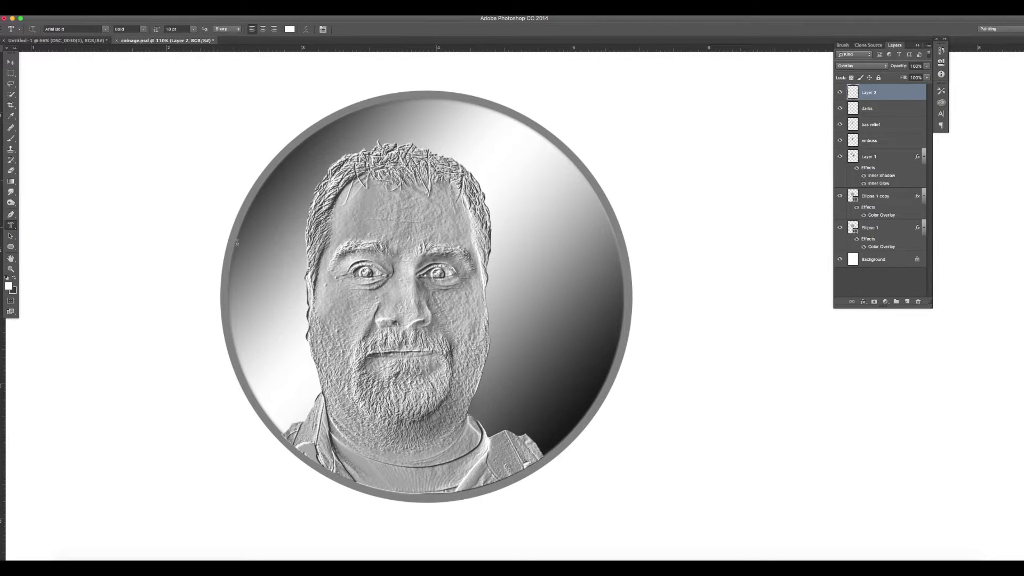
click(511, 305)
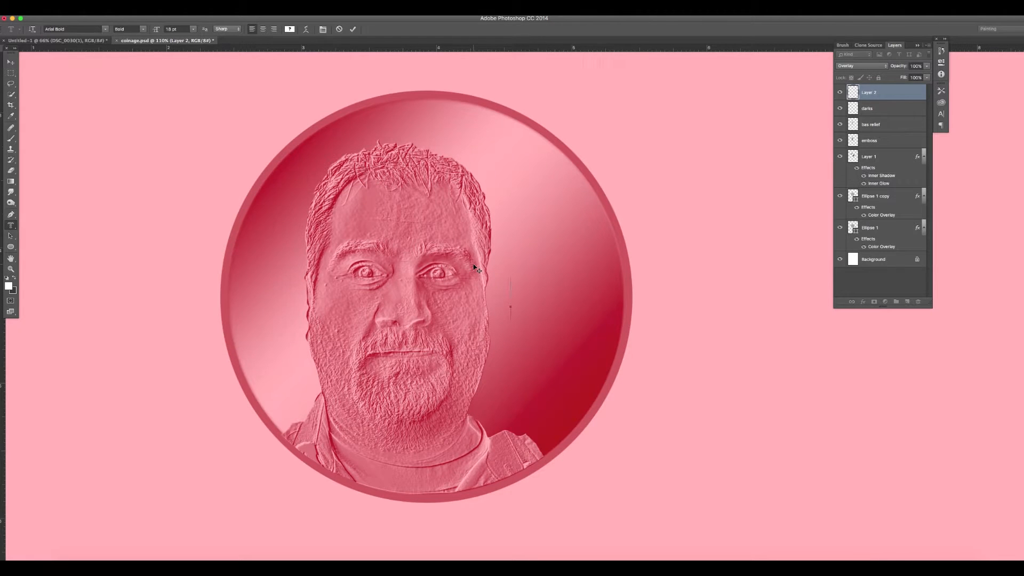
text(dsfafsd)
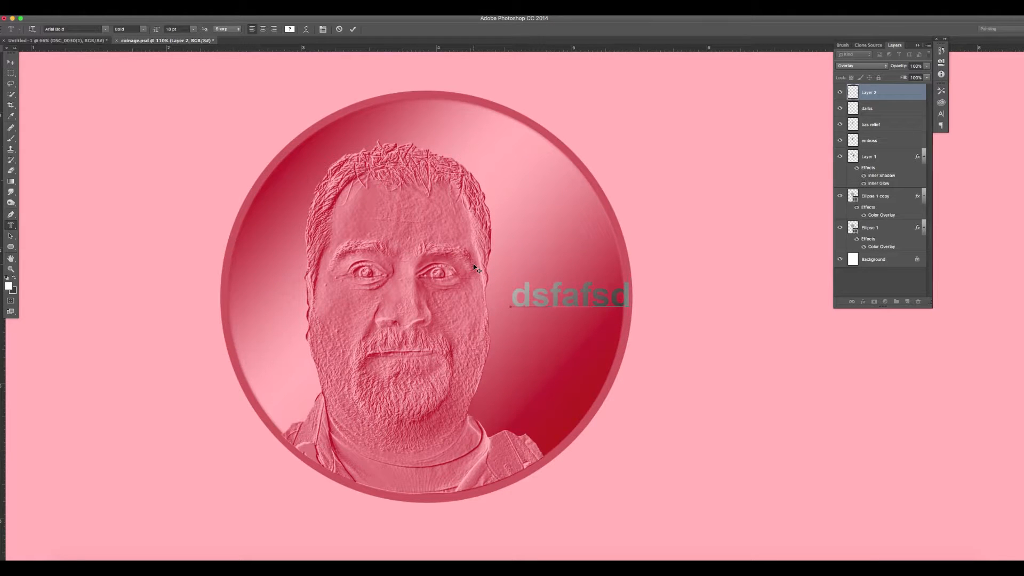
click(353, 29)
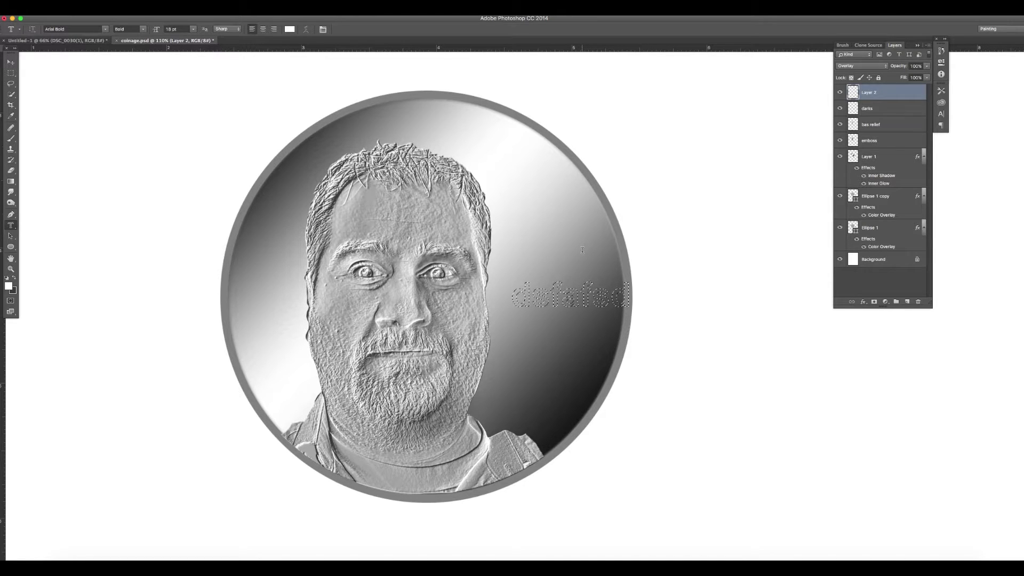
key(super+d)
Create a type mask selection reading "1964" in the dark lower area of the coin beside the portrait's neck
click(509, 317)
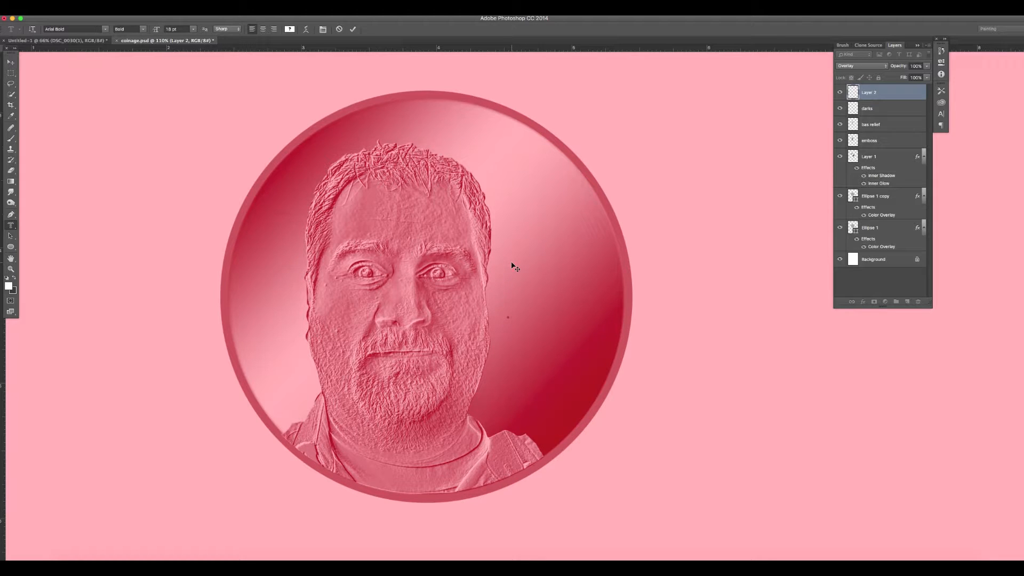
text(1964)
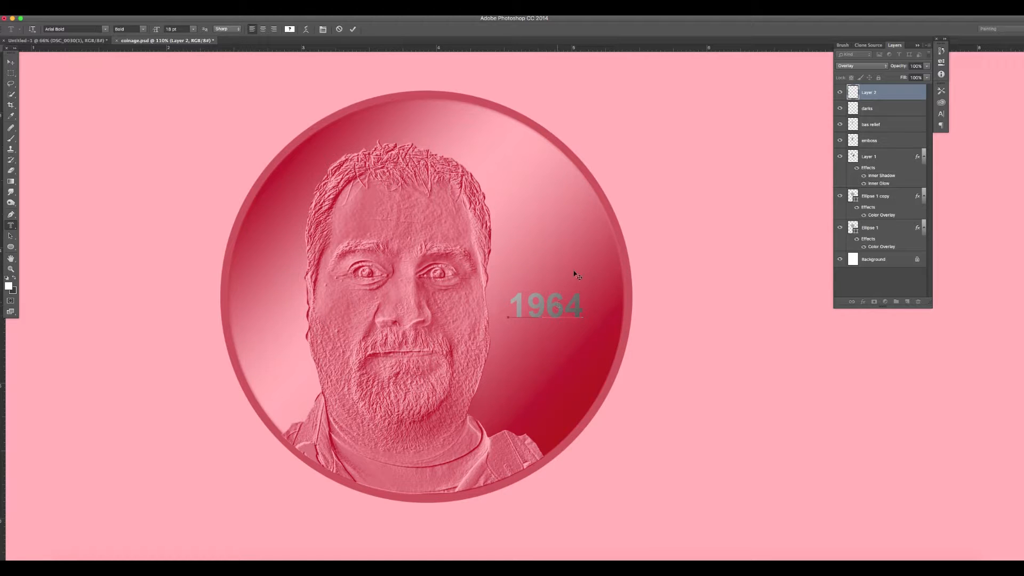
key(super)
drag(569, 329, 561, 396)
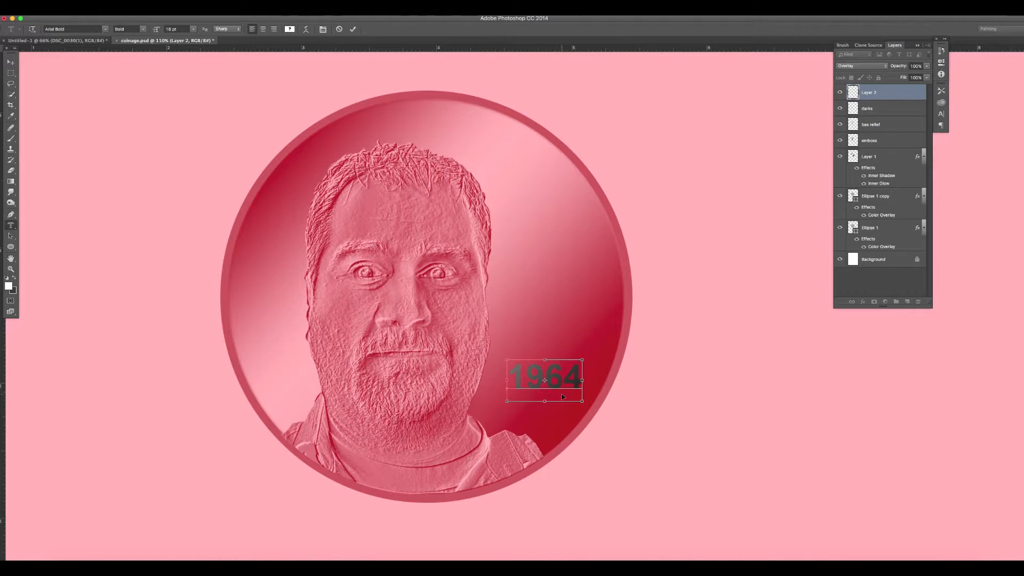
click(353, 31)
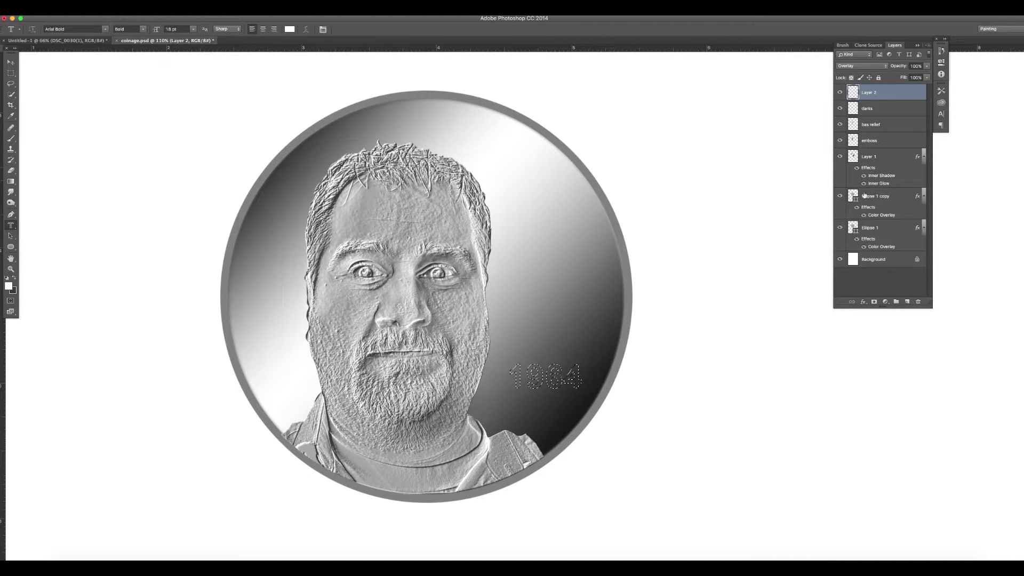
Add a new layer, paint the 1964 selection light grey with the brush at 100% opacity, and deselect
click(906, 302)
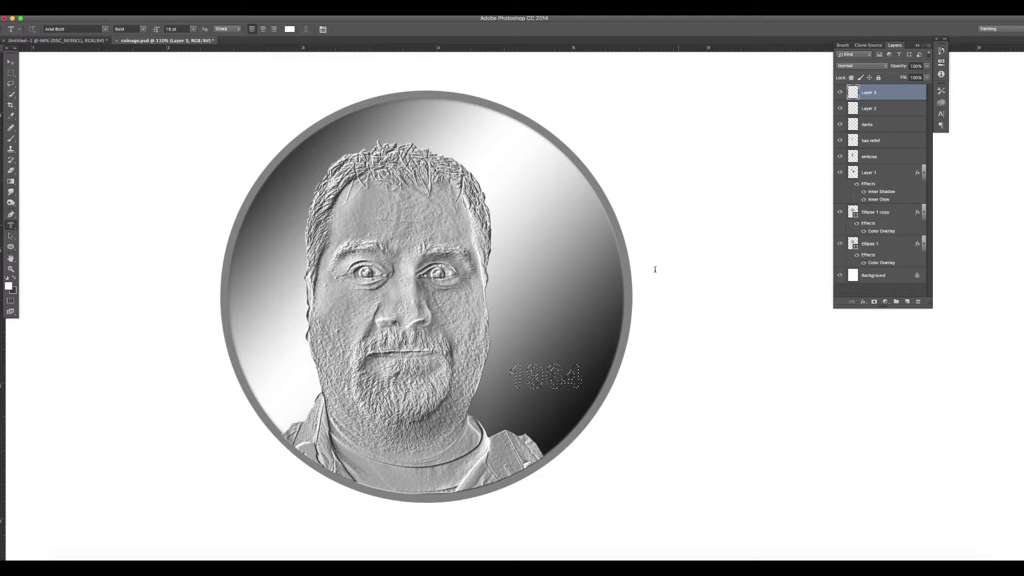
key(b)
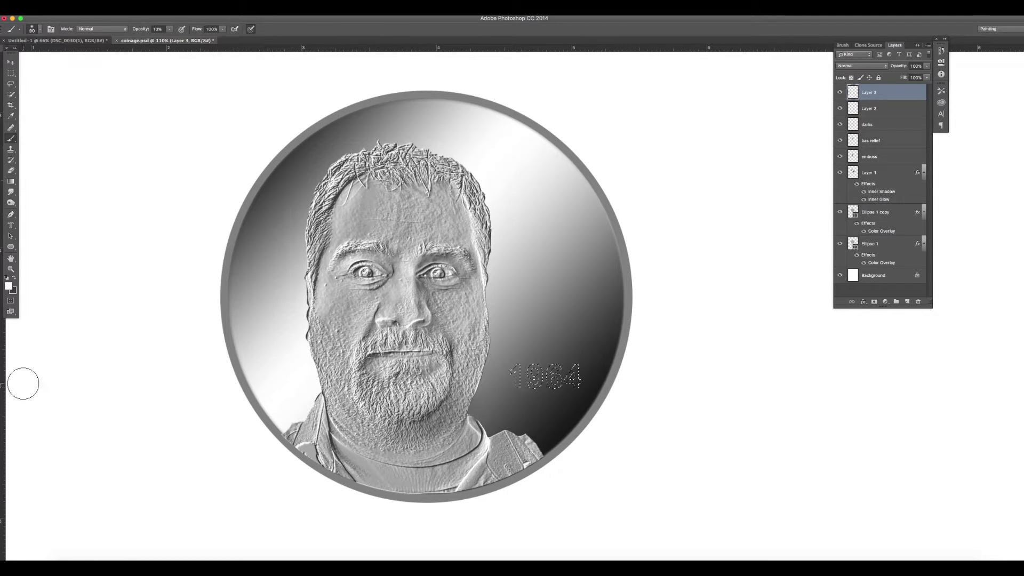
click(10, 288)
drag(209, 131, 188, 108)
click(383, 65)
key(0)
mouse_move(495, 366)
mouse_down()
mouse_move(535, 354)
mouse_move(576, 372)
mouse_up()
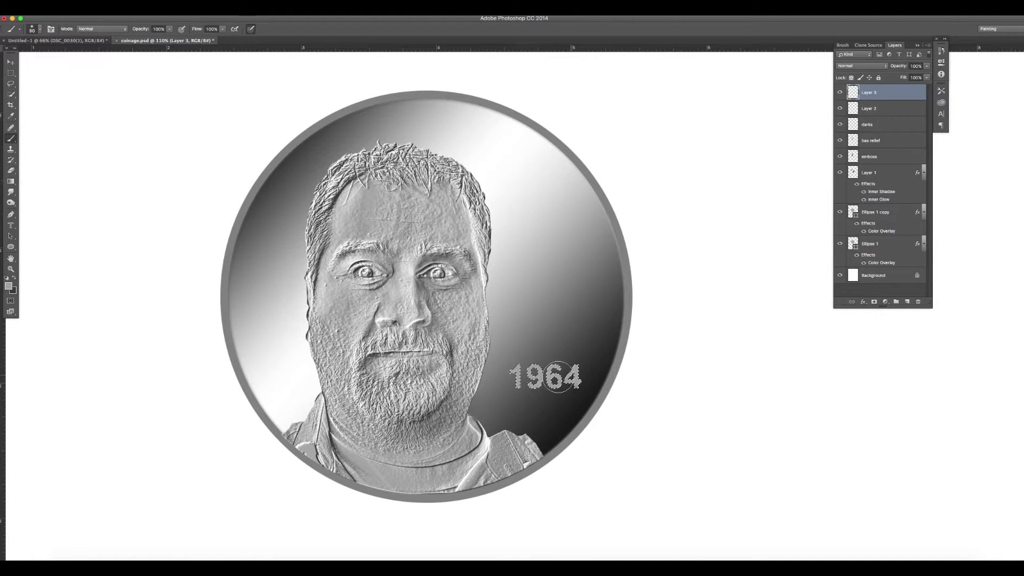
key(ctrl+d)
Add a Bevel & Emboss effect to the 1964 layer with direction Up, size 3 px and depth 272%
key(z)
click(592, 362)
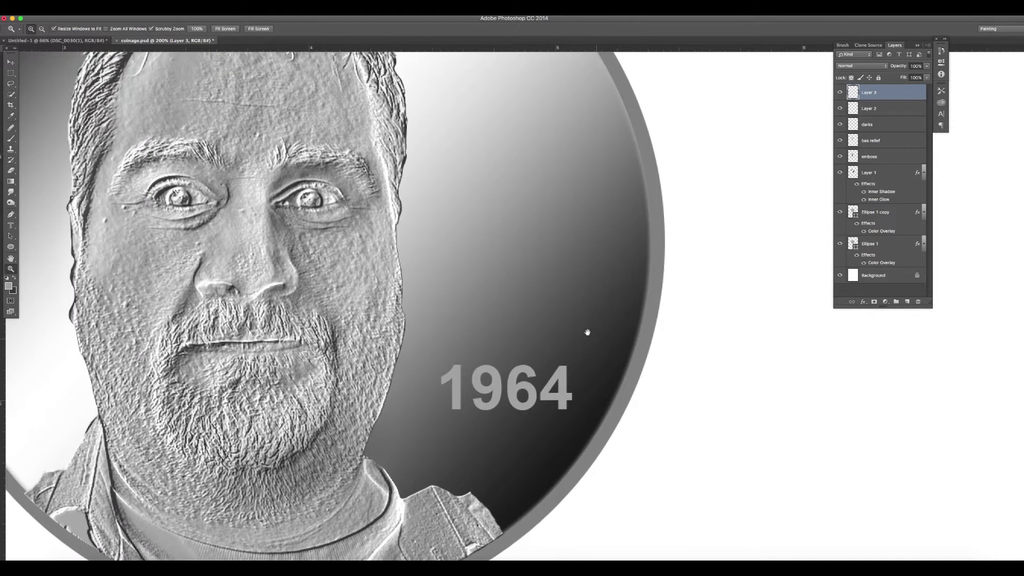
drag(597, 338, 560, 315)
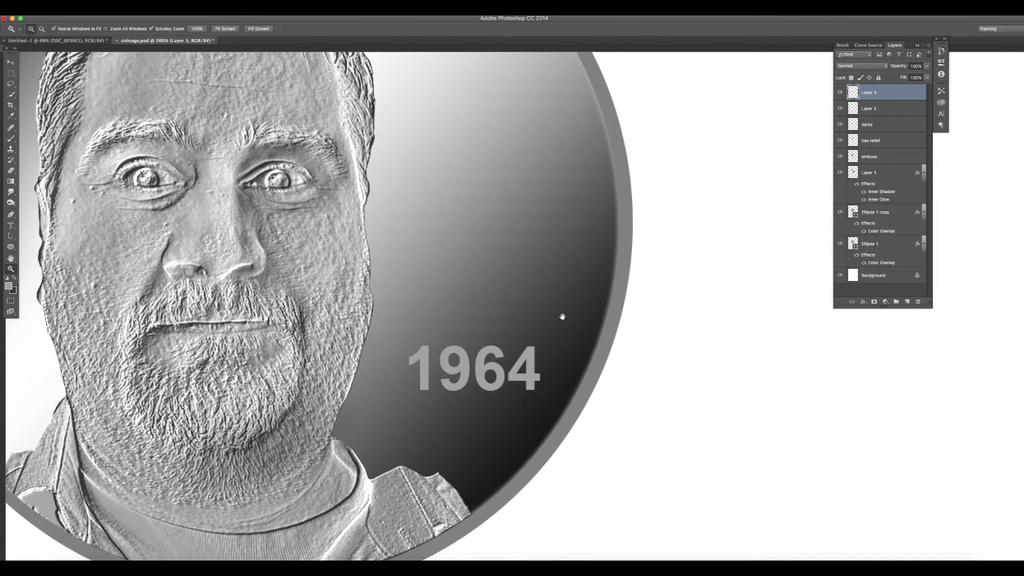
double_click(901, 92)
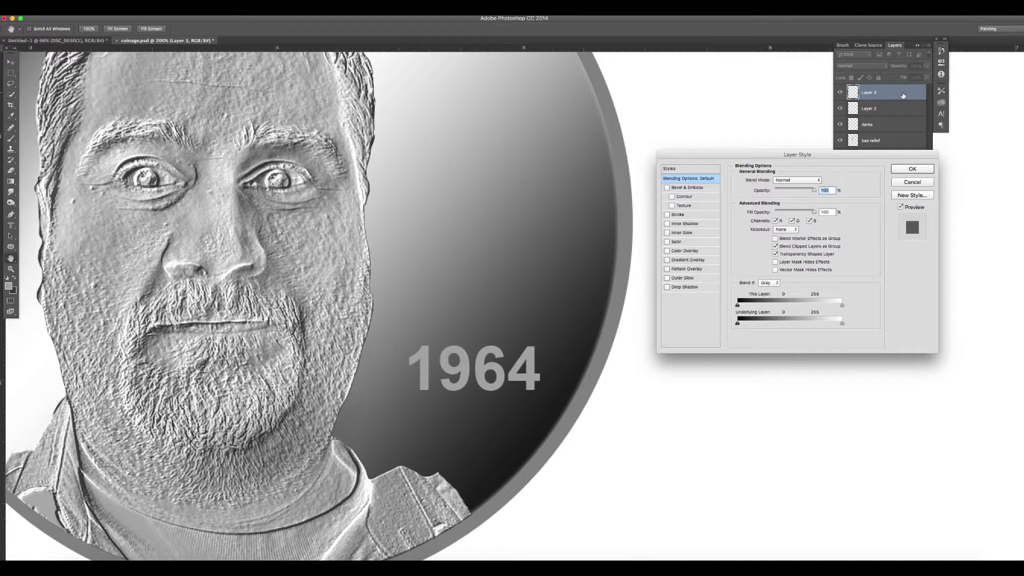
click(686, 188)
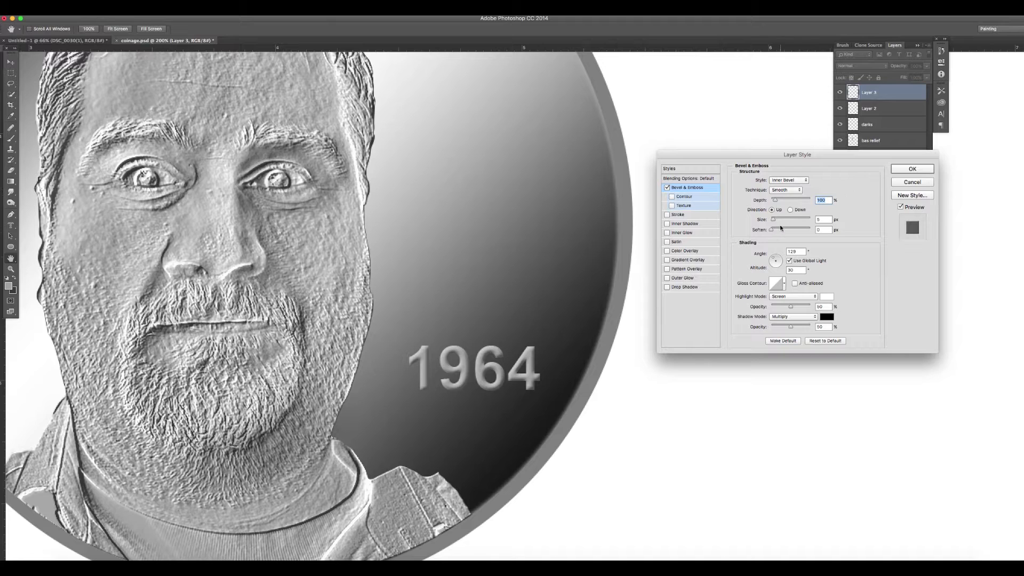
drag(773, 156, 778, 127)
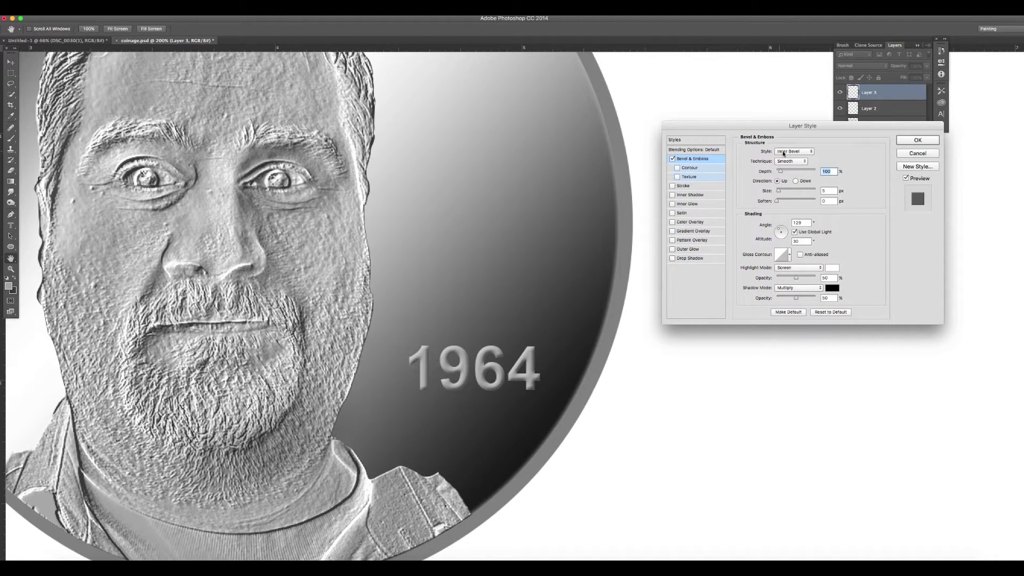
click(796, 181)
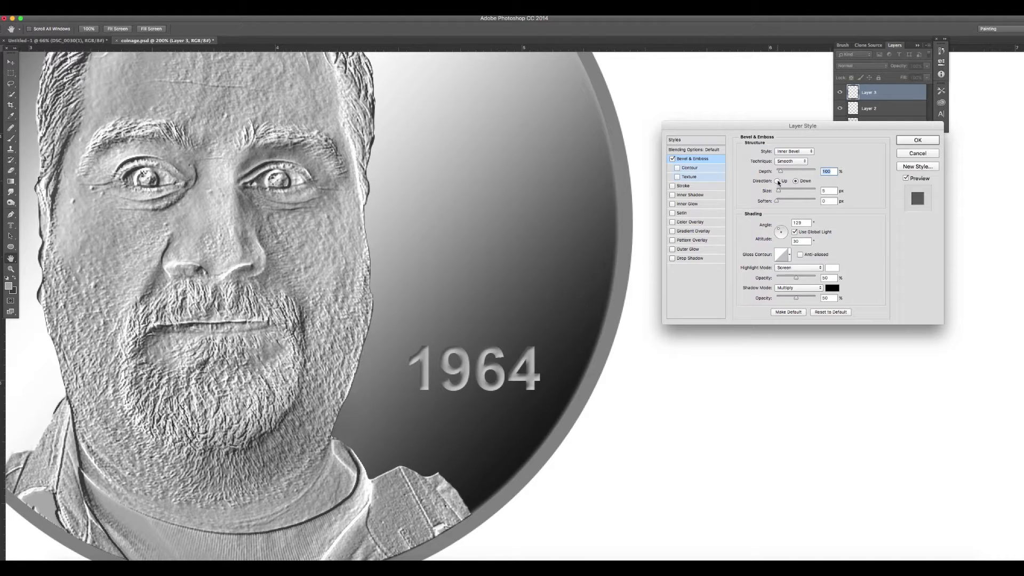
click(777, 181)
drag(779, 193, 776, 194)
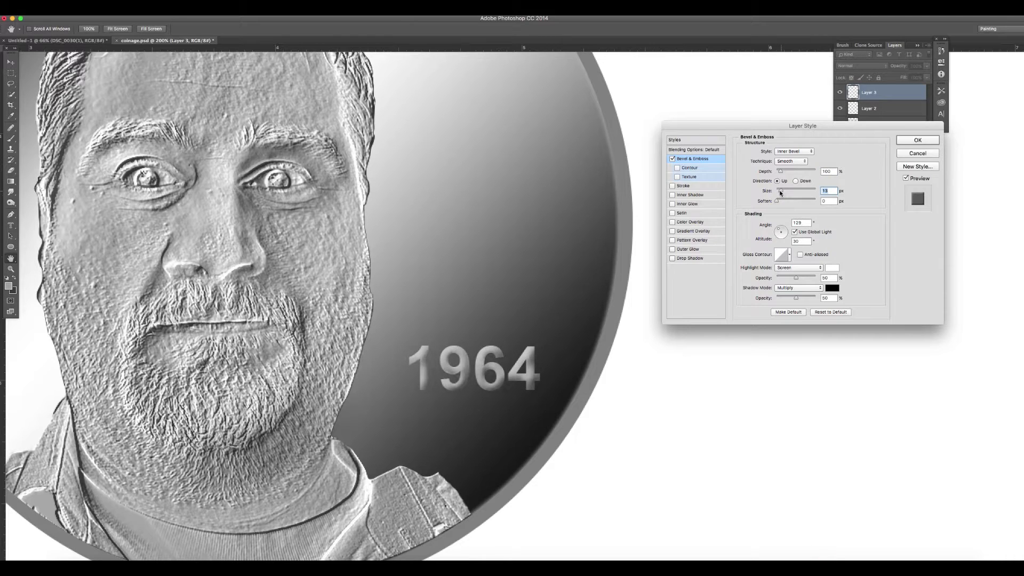
drag(775, 194, 777, 193)
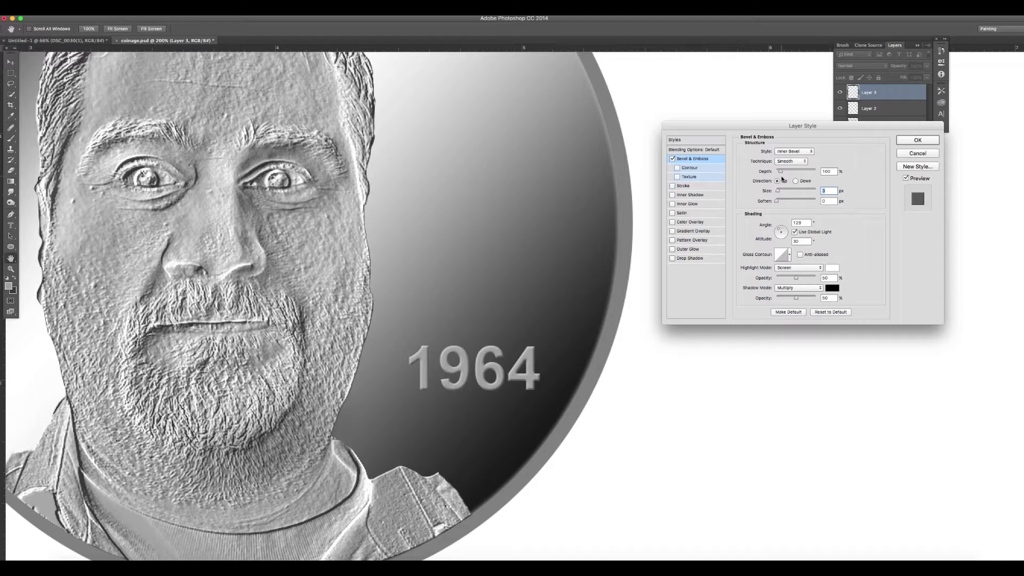
drag(784, 173, 788, 173)
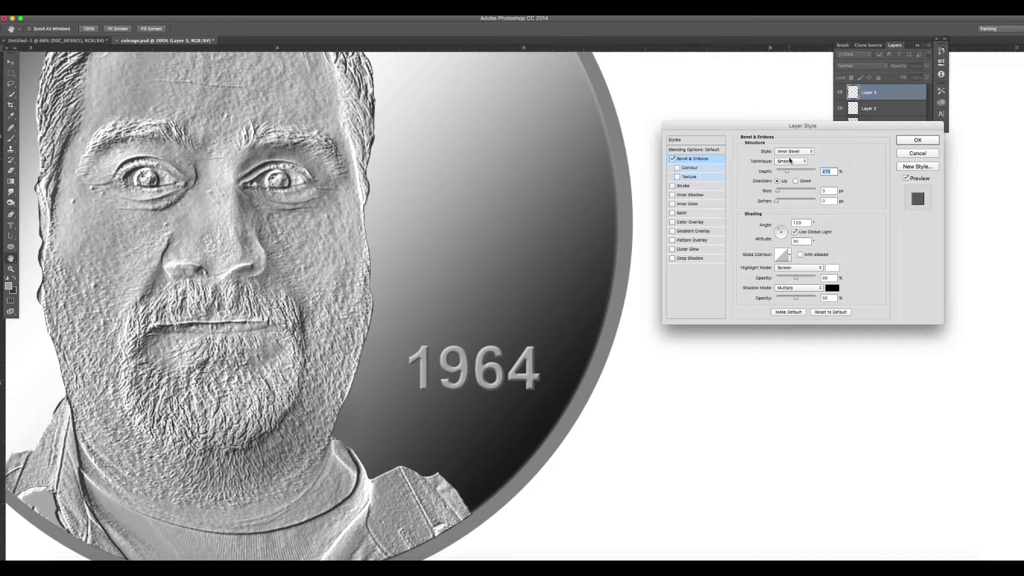
Compare the Pillow Emboss, Stroke Emboss and Outer Bevel styles on the 1964 numerals, and apply the Emboss style
click(791, 152)
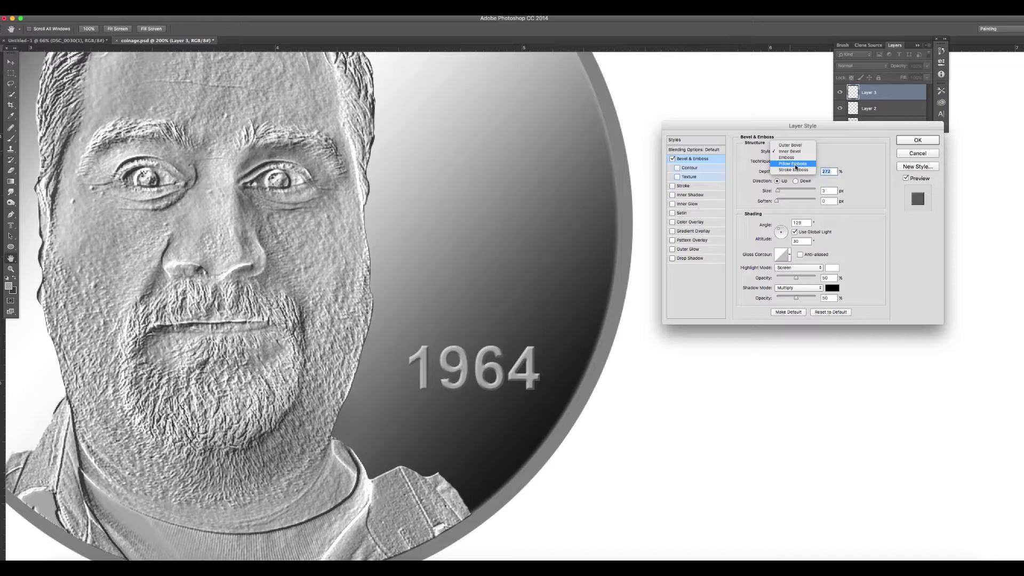
click(794, 164)
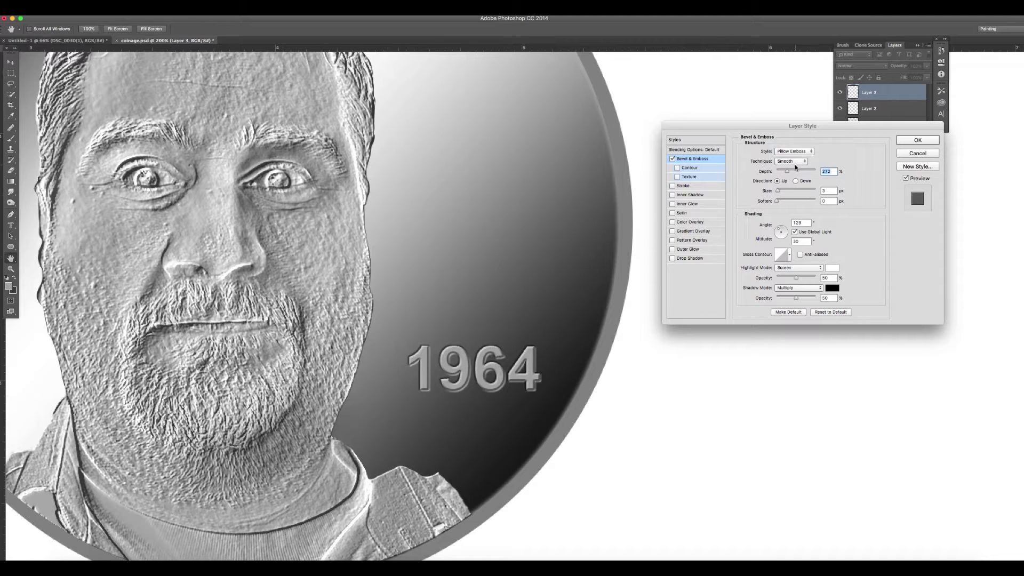
click(796, 162)
click(794, 153)
click(784, 152)
click(802, 158)
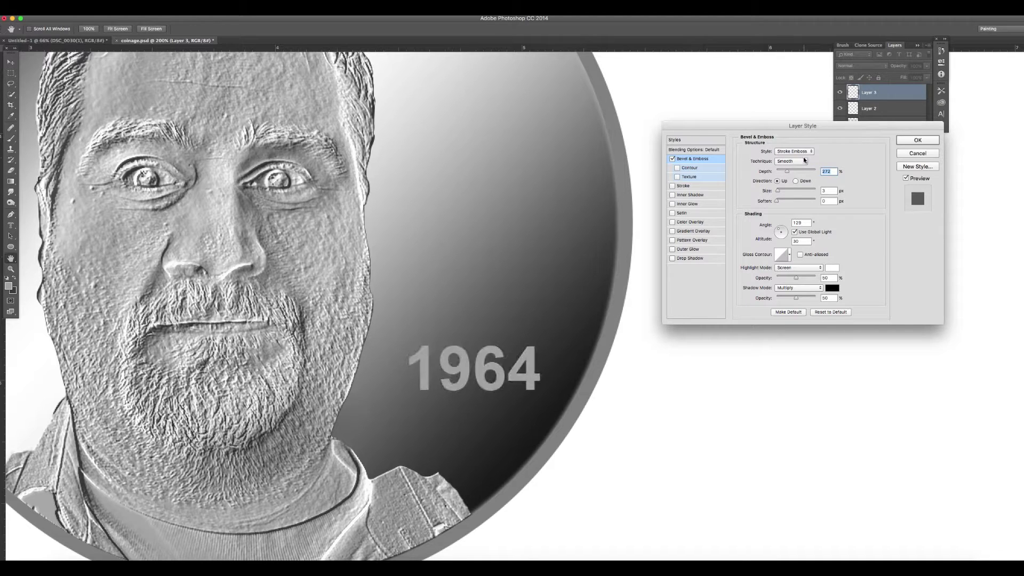
click(800, 152)
click(793, 127)
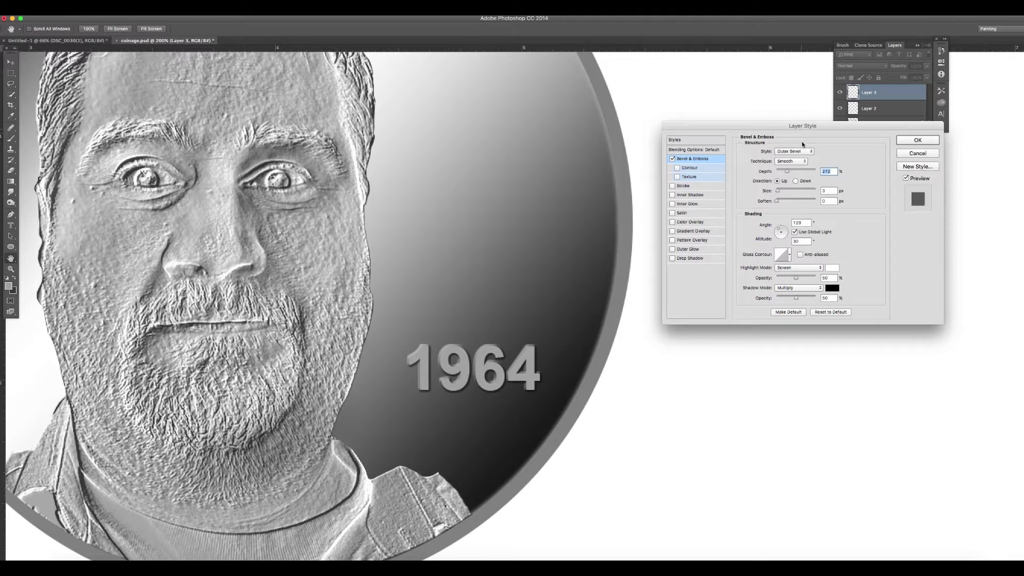
click(800, 152)
click(801, 163)
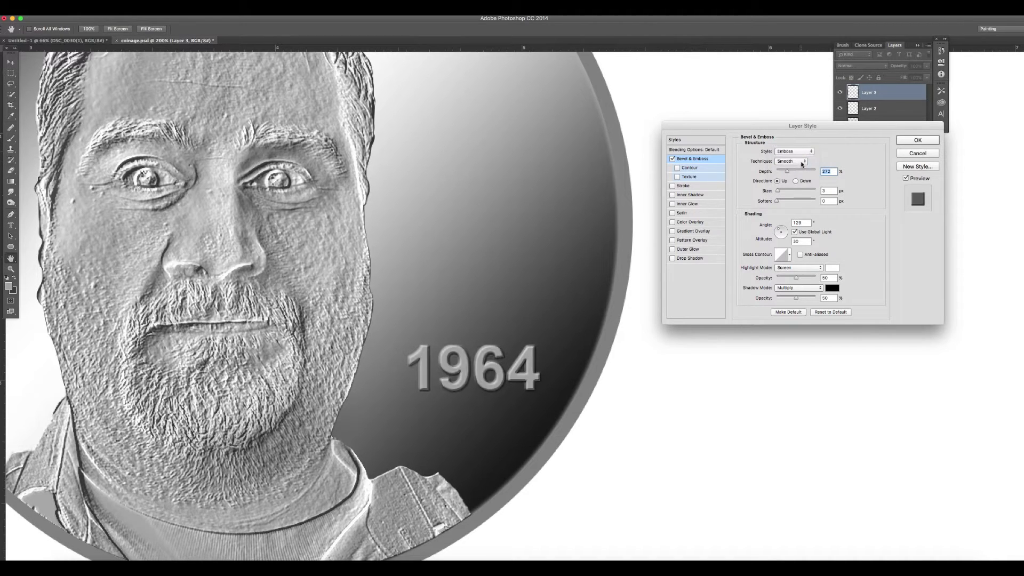
click(905, 141)
Draw a grey circle 801 px across inside the coin's rim and centre it on the coin
drag(250, 103, 608, 421)
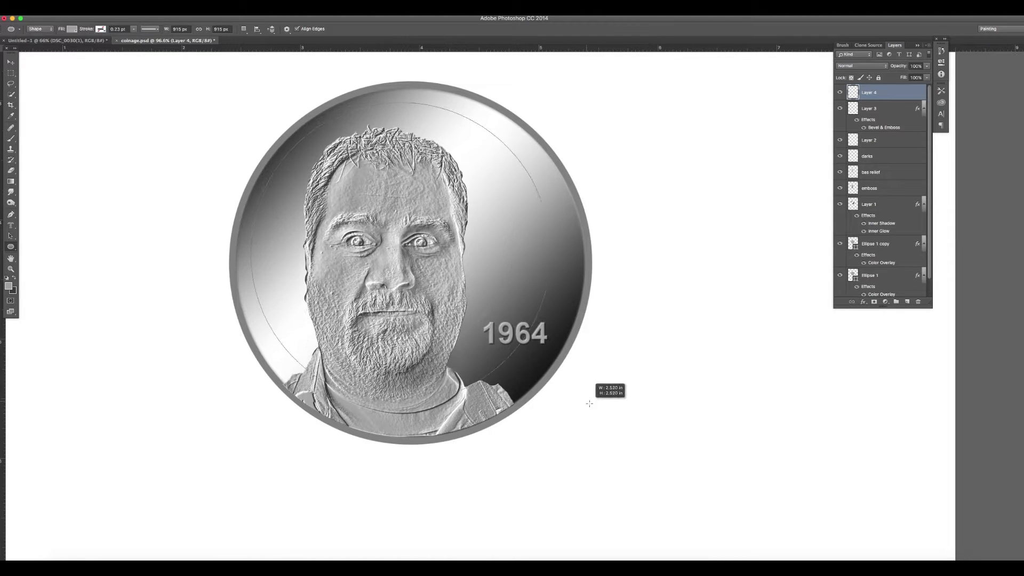
drag(223, 335, 223, 335)
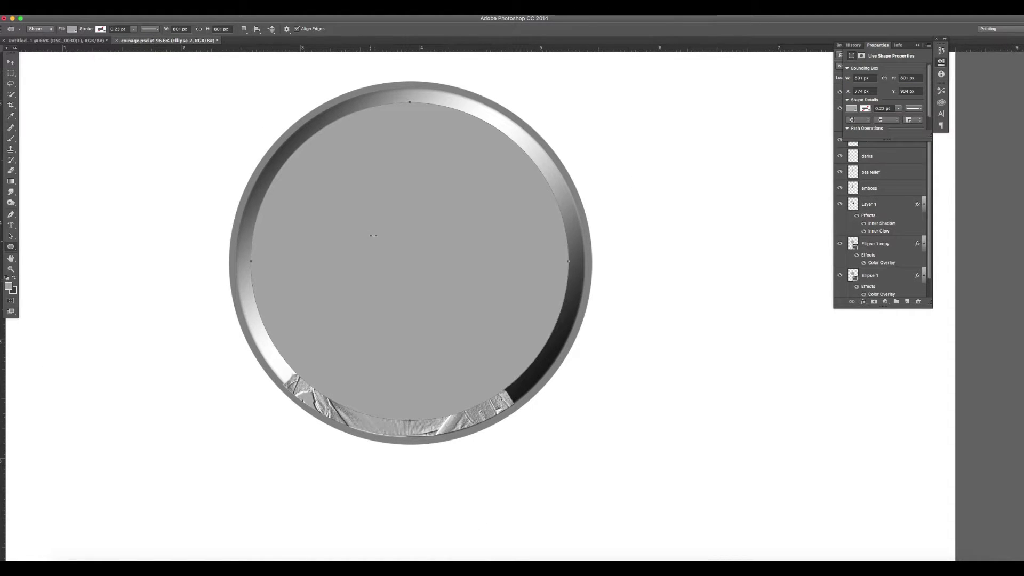
key(v)
mouse_move(452, 227)
mouse_down()
mouse_move(452, 236)
mouse_move(453, 226)
mouse_up()
key(Left)
key(Down)
key(Down)
key(Down)
key(Down)
key(Up)
key(Up)
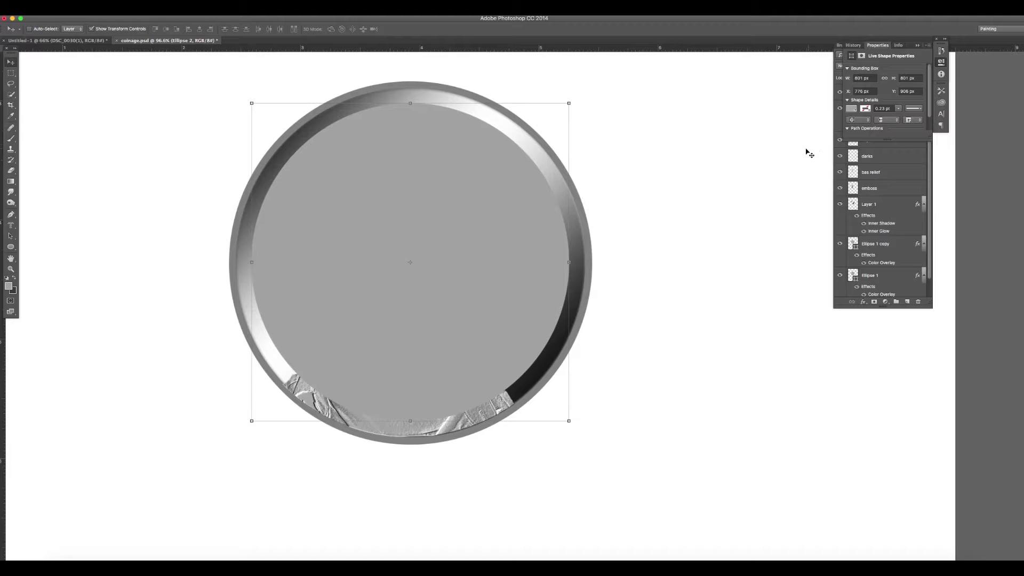
Lower the new circle's layer opacity to 44% and set its fill to none
click(917, 45)
click(927, 66)
drag(927, 75, 905, 75)
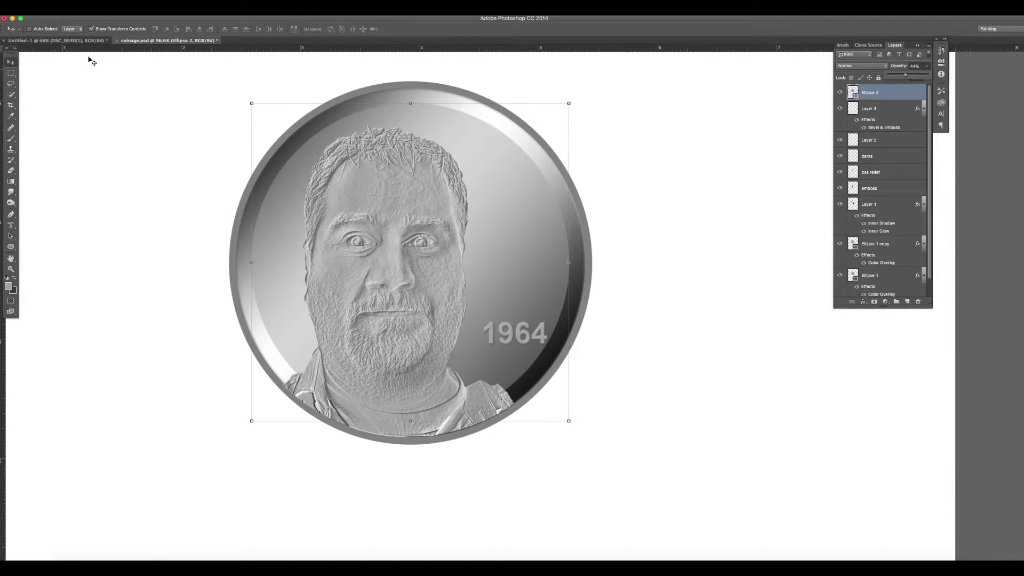
key(u)
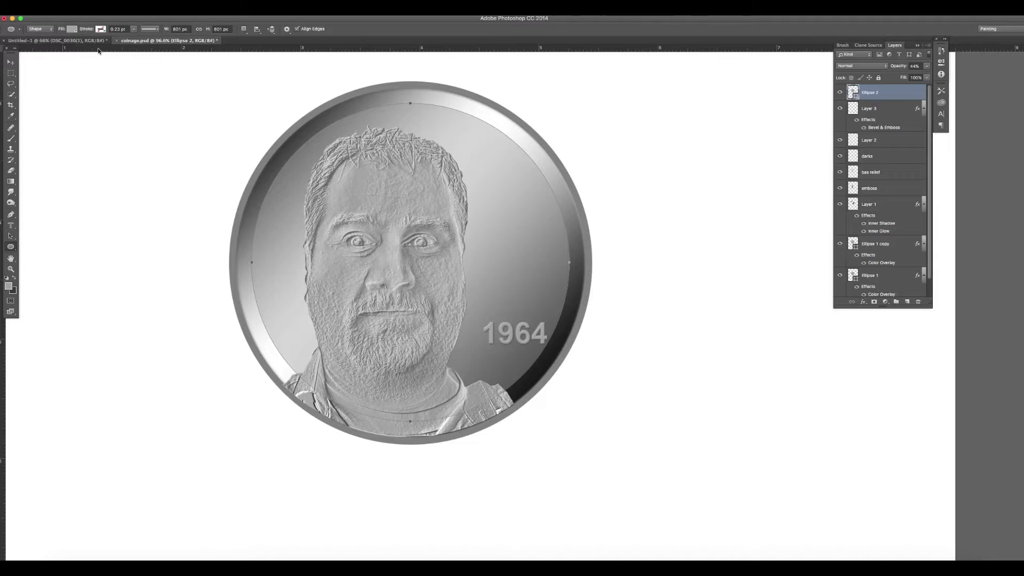
click(72, 29)
click(66, 45)
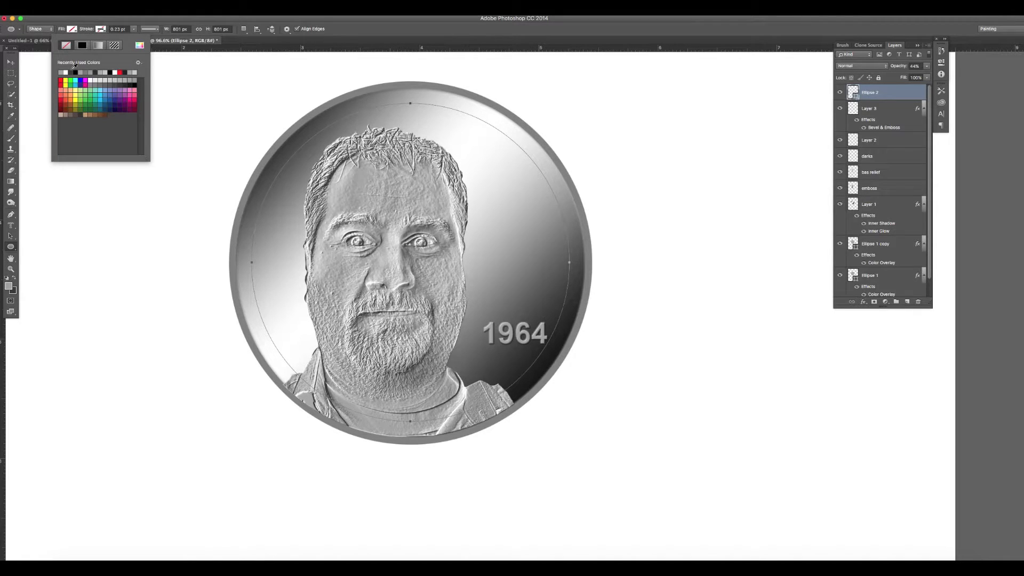
Give the inner circle a black stroke and set the stroke width to 1.74 pt
click(77, 71)
click(271, 67)
click(366, 137)
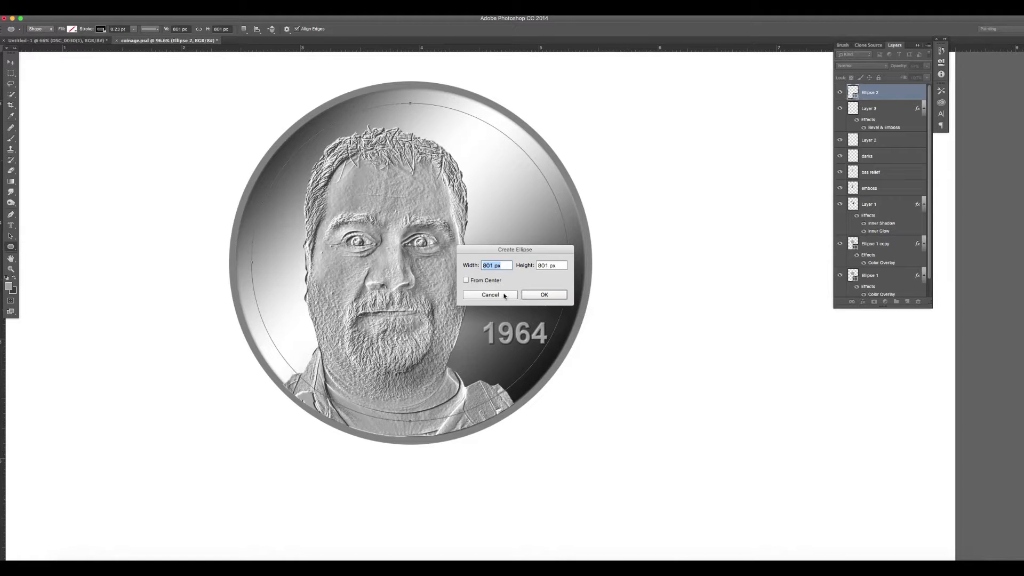
click(506, 295)
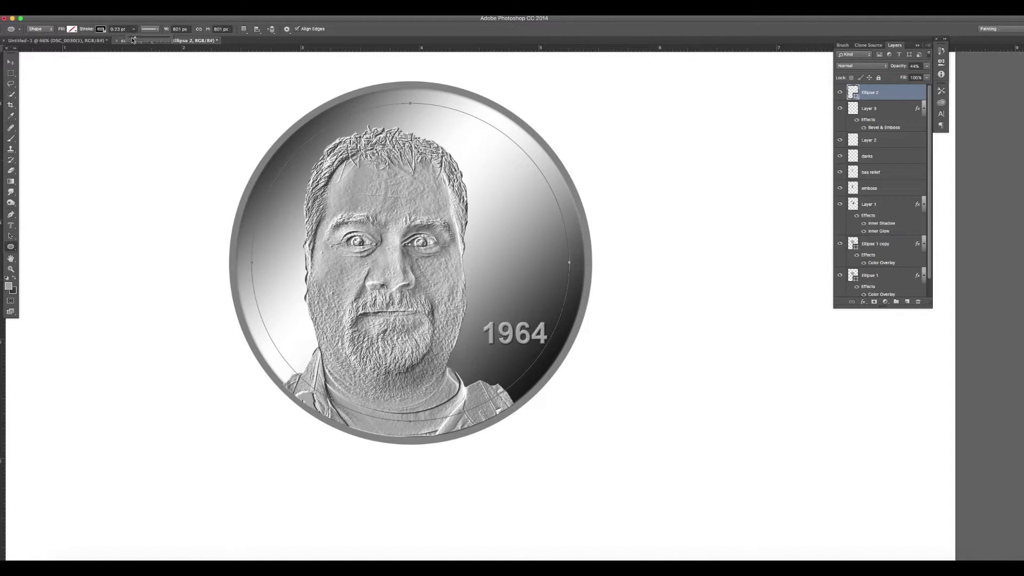
drag(136, 40, 136, 40)
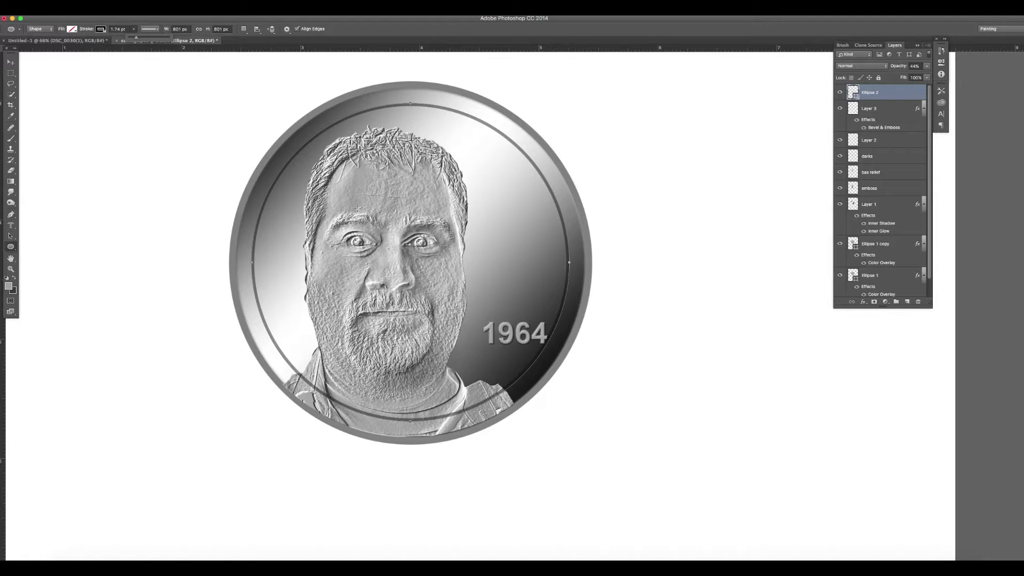
Scale the inner circle down to 85.02% about its centre
key(t)
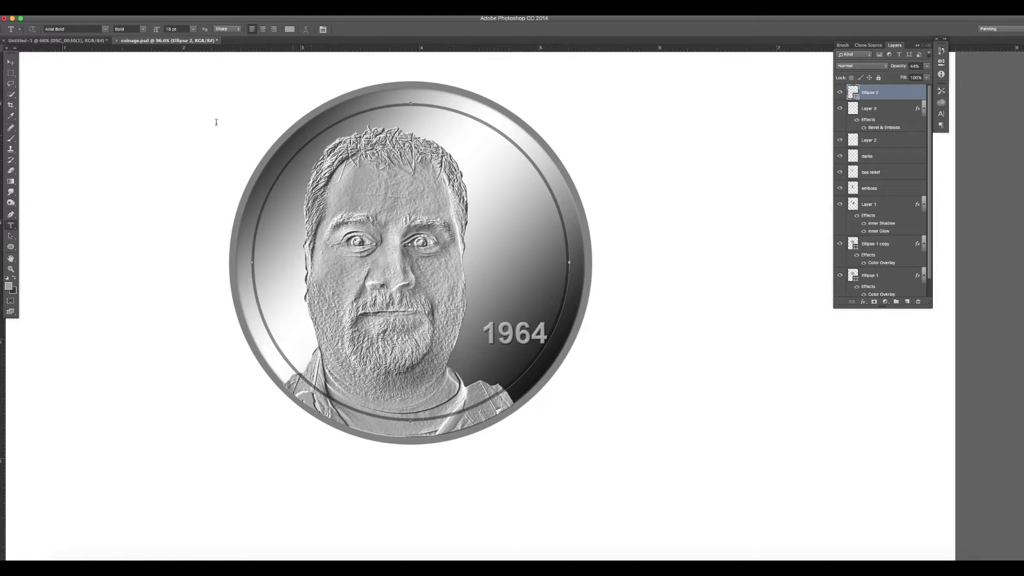
click(9, 63)
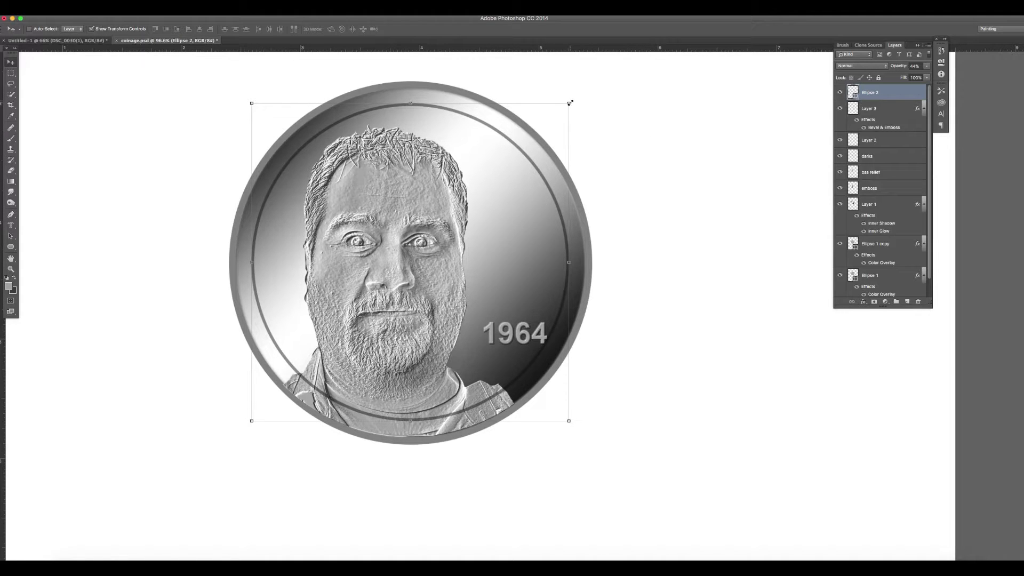
drag(570, 102, 547, 129)
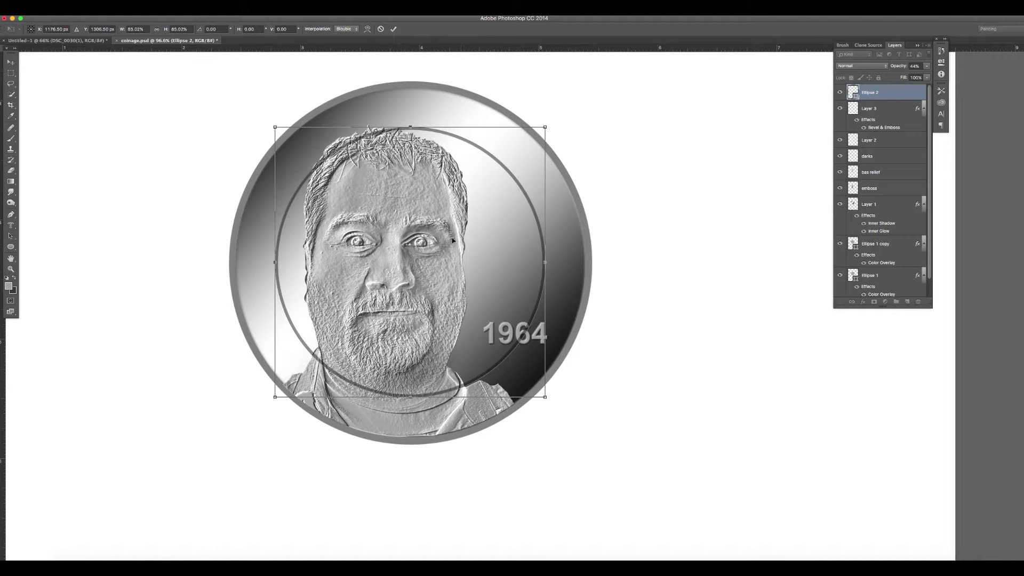
key(Return)
Add the placeholder text "jkbjdbflasjbdlfs" along the upper-right outside of the inner circle's path
key(t)
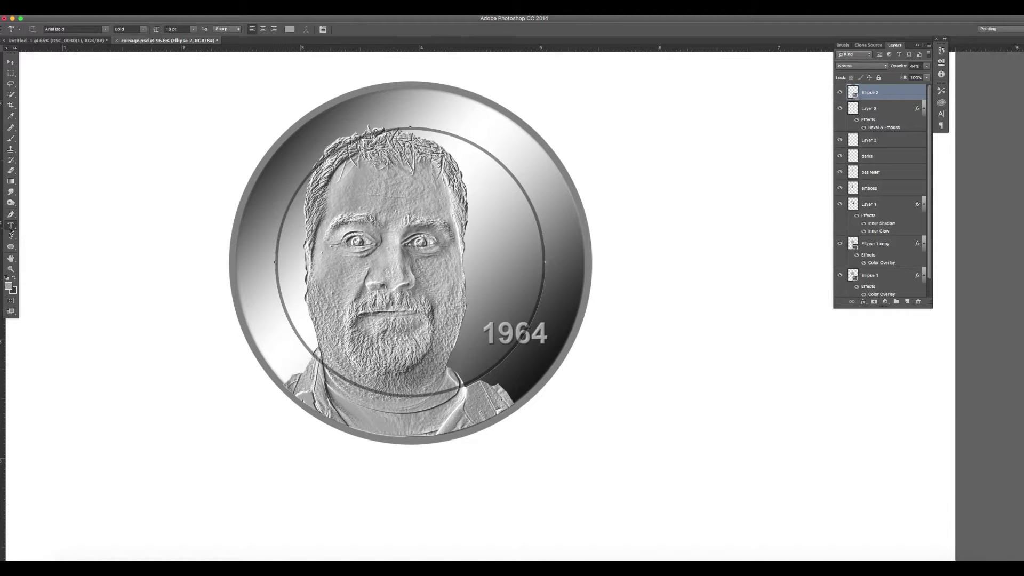
click(466, 135)
text(jkbidbflasibdlfs)
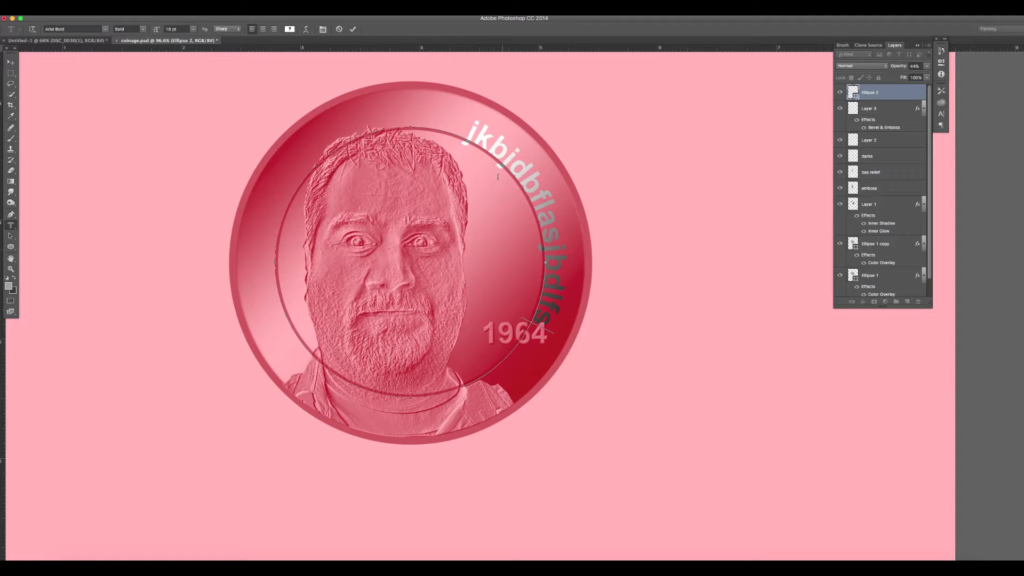
Rotate the curved text counter-clockwise around the circle, and enlarge the inner circle to 111.18% about its centre
key(super)
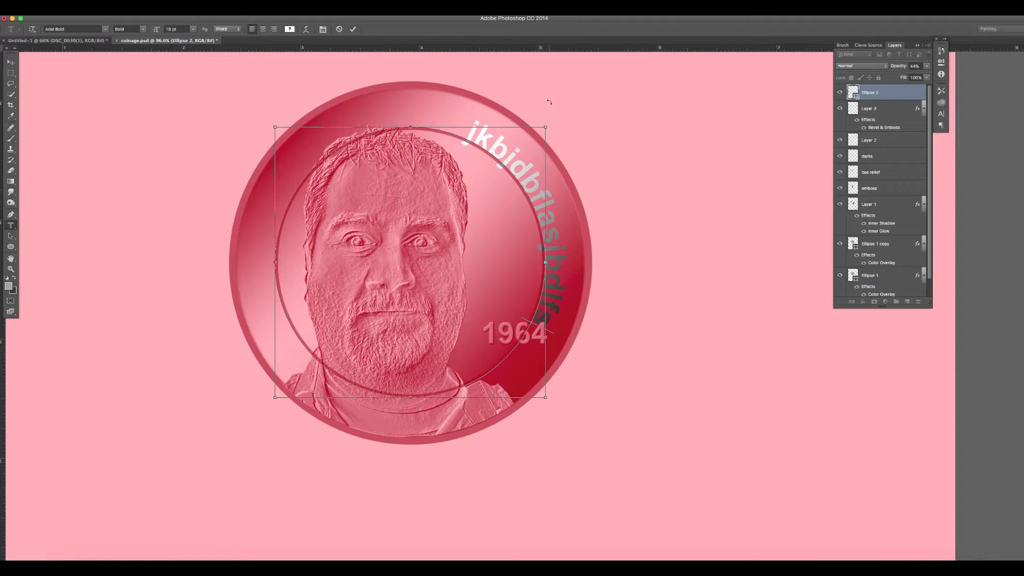
drag(556, 122, 469, 78)
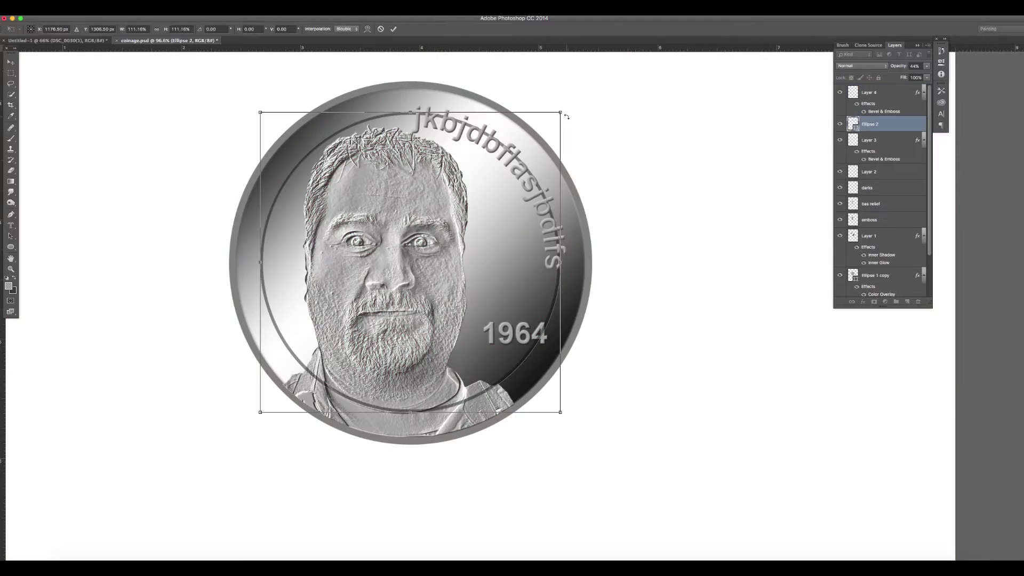
key(b)
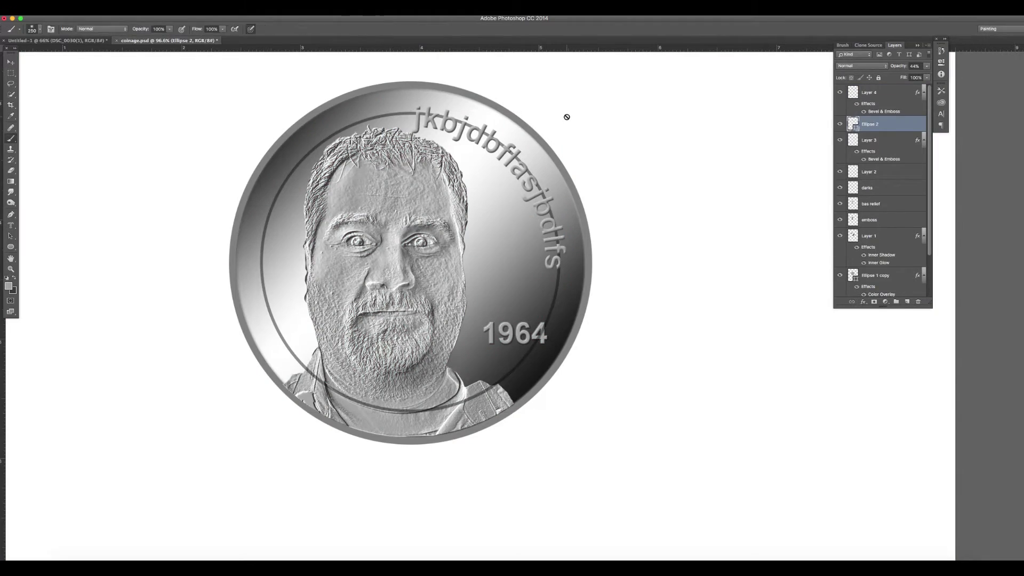
Rasterize the Ellipse 2 layer that holds the inner circle
key(z)
drag(555, 256, 567, 315)
drag(585, 379, 558, 389)
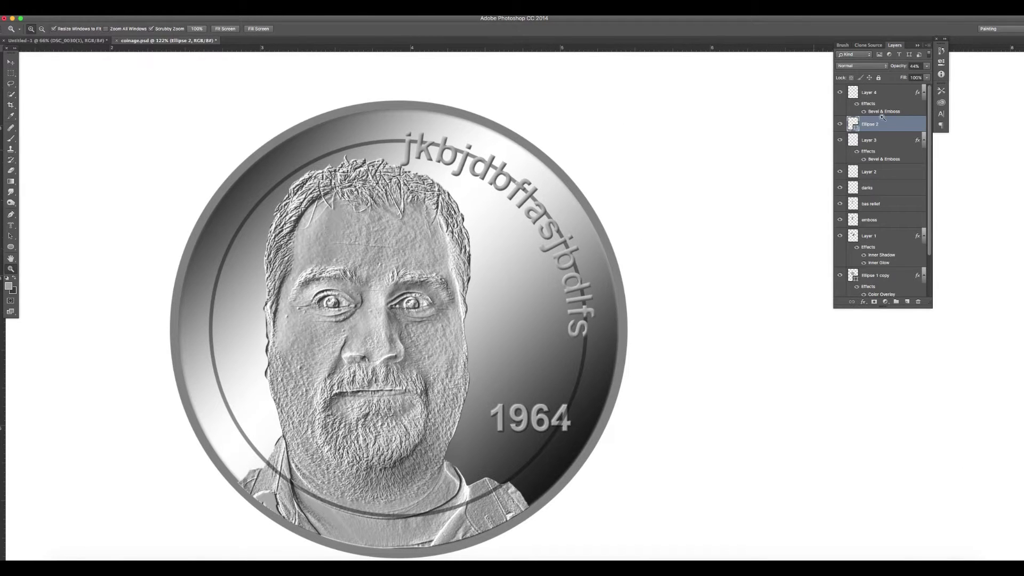
click(840, 124)
click(840, 124)
right_click(894, 126)
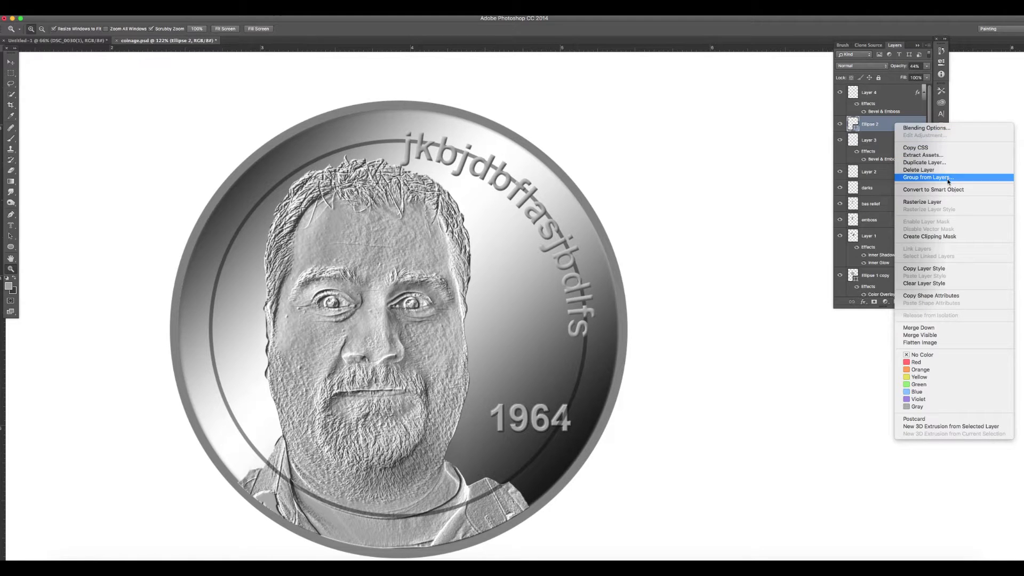
click(952, 202)
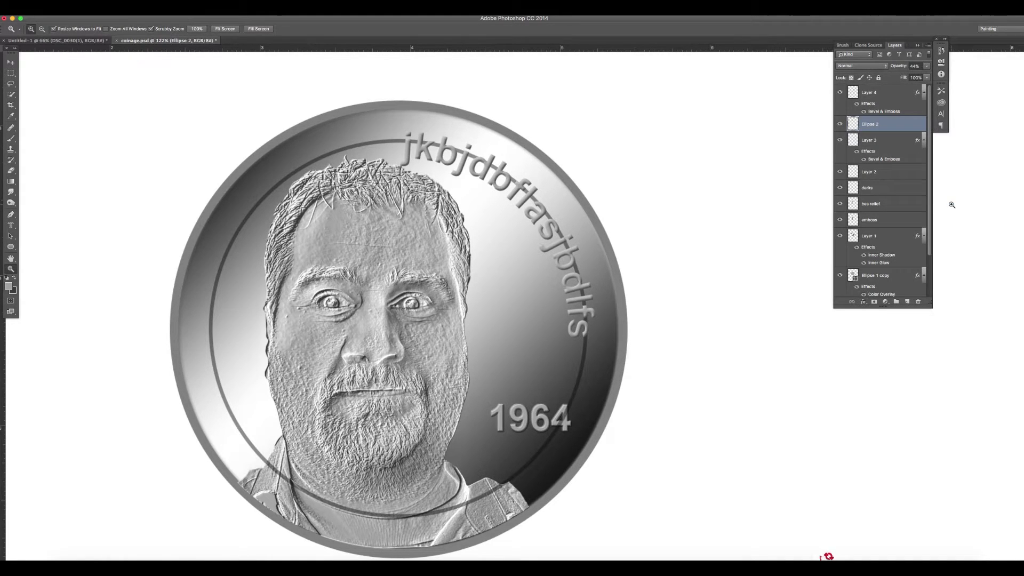
Lasso and delete the part of the ring crossing the text, date and shoulders, keeping only the arc left of the head, and deselect
key(l)
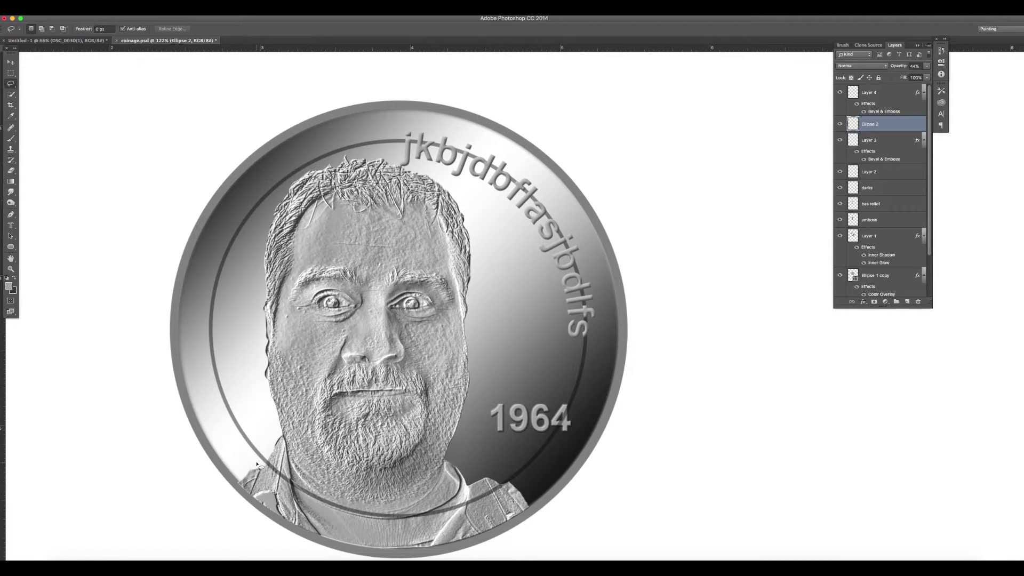
drag(258, 462, 268, 454)
mouse_move(268, 454)
mouse_down()
mouse_move(337, 398)
mouse_move(342, 377)
mouse_move(311, 242)
mouse_up()
mouse_move(397, 126)
mouse_down()
mouse_move(585, 167)
mouse_move(761, 407)
mouse_move(703, 542)
mouse_move(683, 560)
mouse_up()
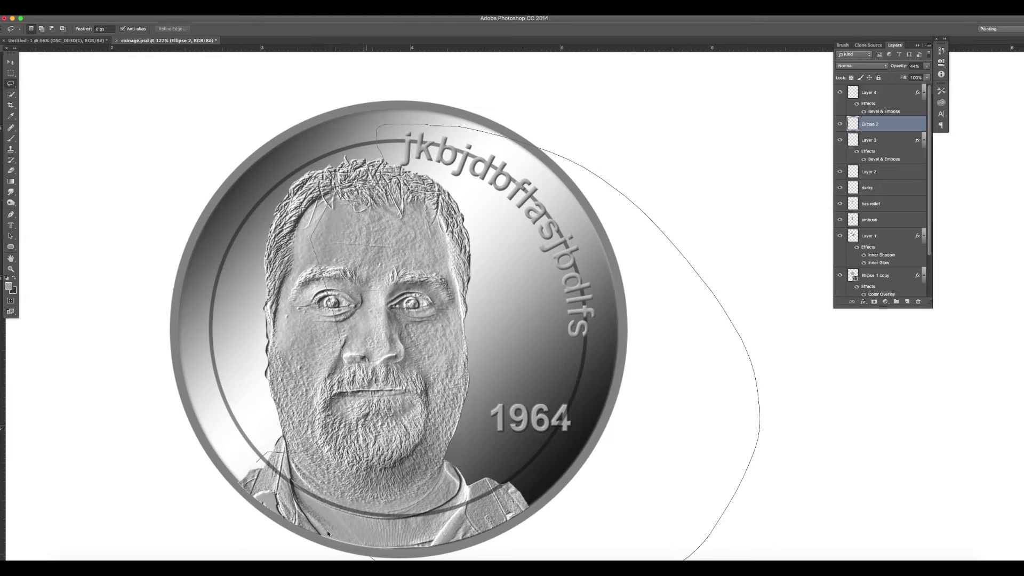
drag(265, 500, 266, 502)
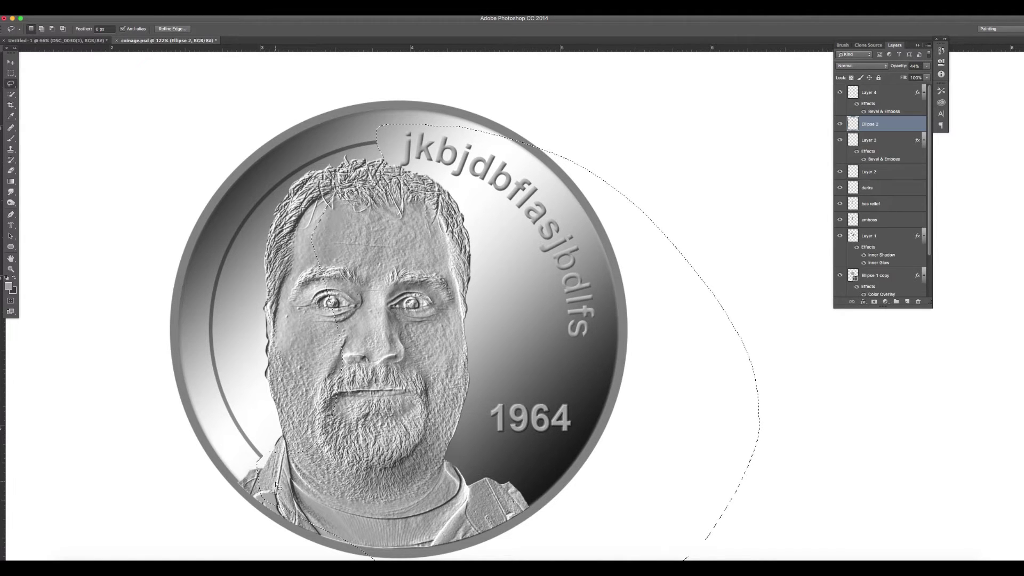
key(ctrl+d)
Add a Bevel & Emboss effect to the remaining arc's Ellipse 2 layer
double_click(898, 130)
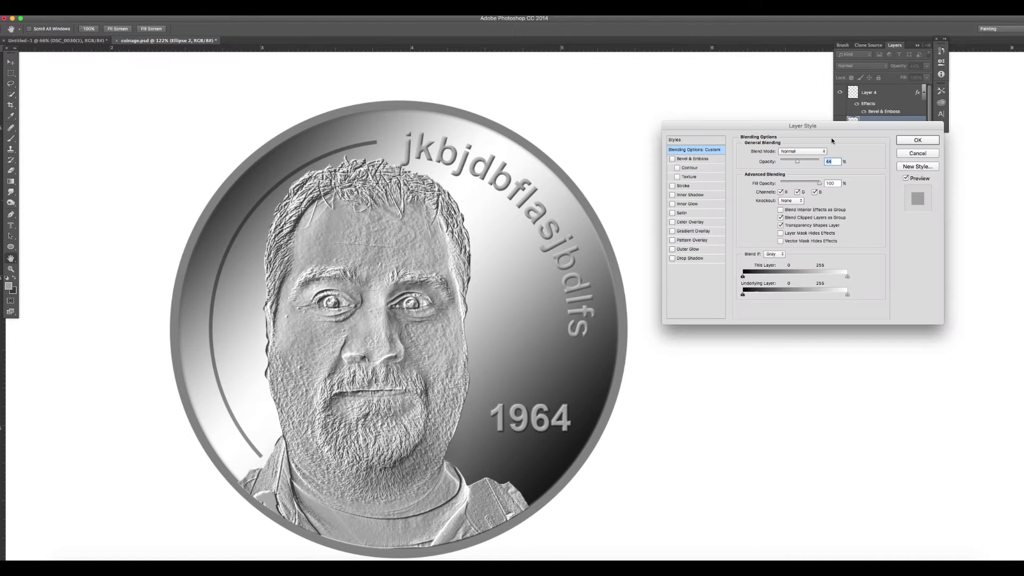
click(697, 159)
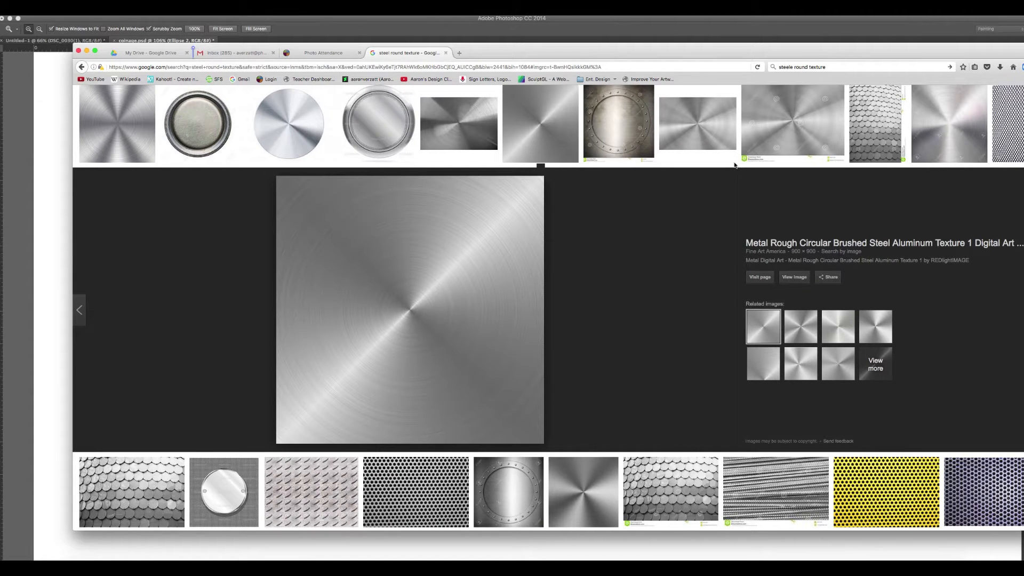
Bring the circular brushed-steel texture from the browser's image search results into the coin document, covering the coin
drag(535, 53, 587, 44)
drag(587, 293, 91, 302)
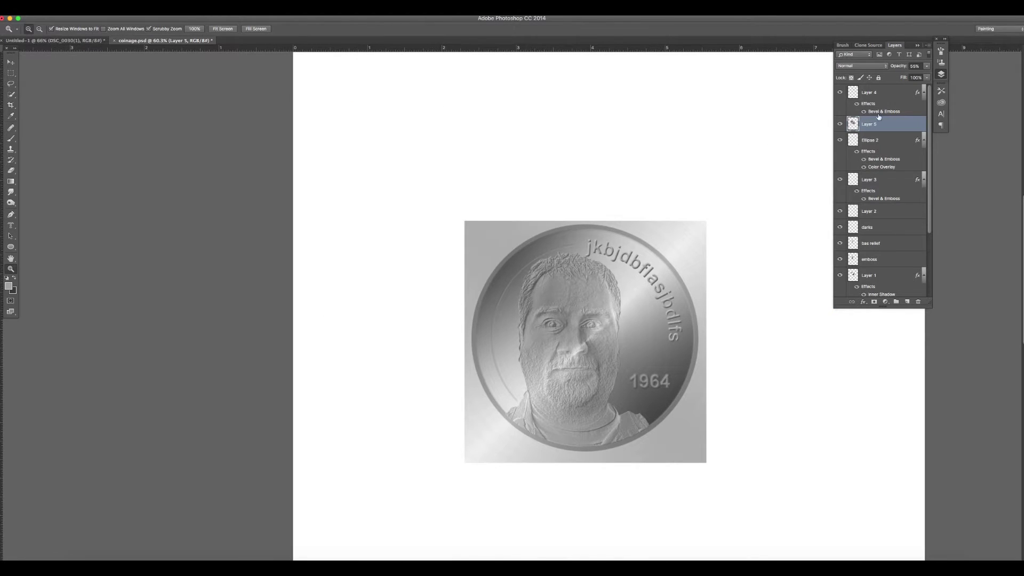
Trim the brushed-steel texture to the coin's face by inverting a selection loaded from Layer 1 and deleting the excess
super+click(854, 275)
click(158, 7)
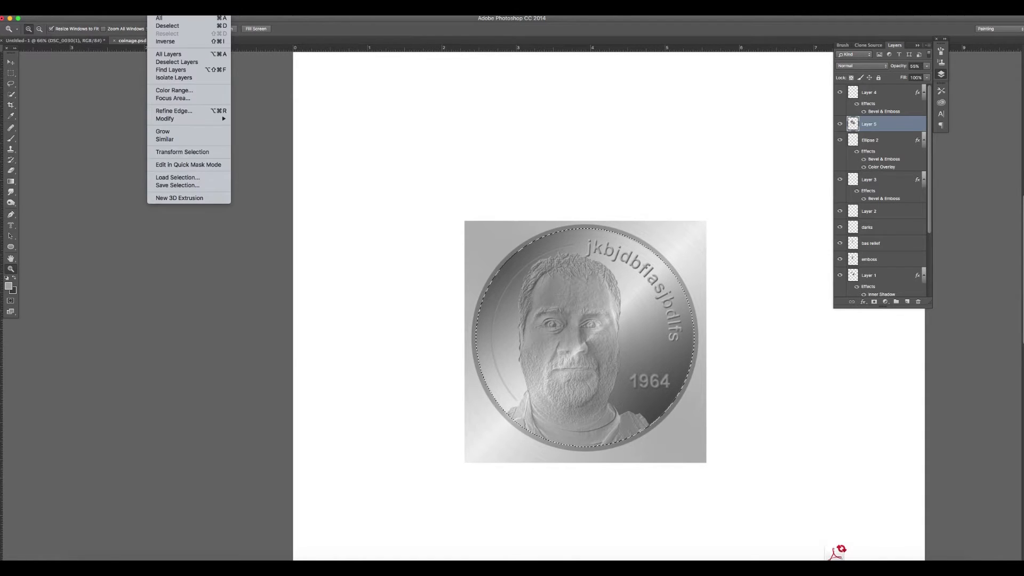
click(166, 42)
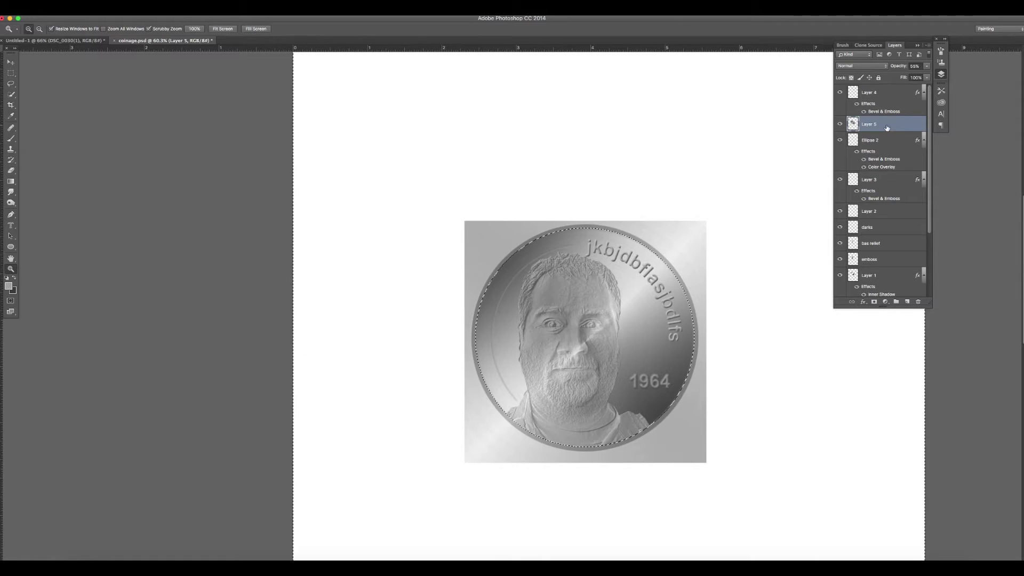
key(Delete)
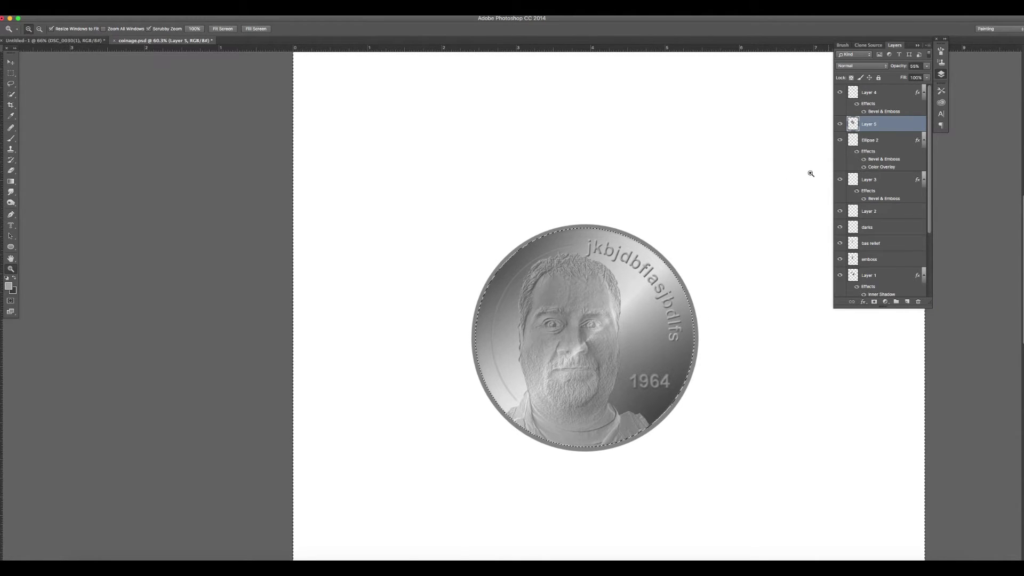
key(ctrl+d)
Move the brushed-steel texture layer below the emboss layer, directly above Layer 1
click(635, 309)
click(635, 309)
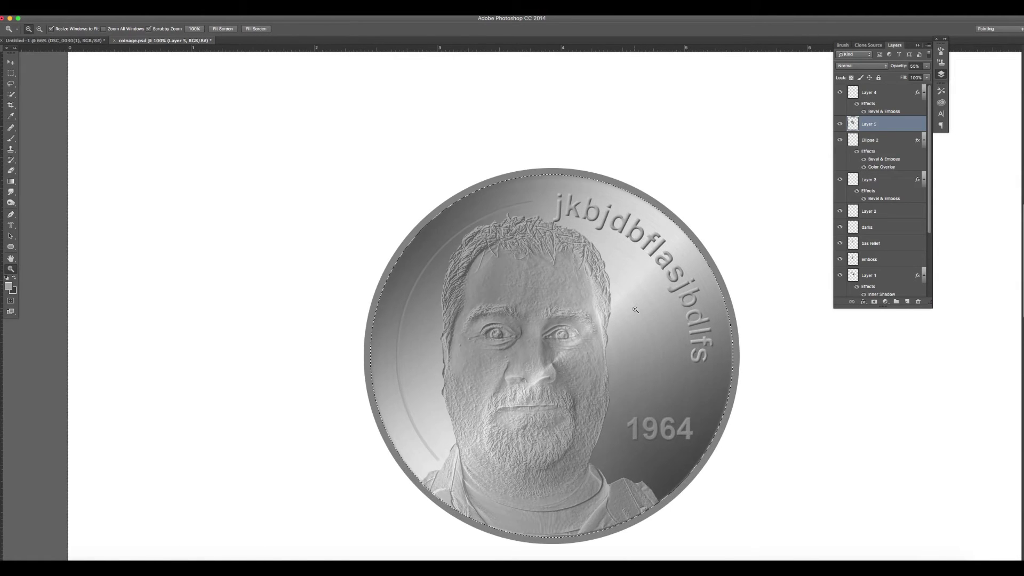
click(635, 310)
drag(627, 314, 590, 313)
key(ctrl+shift+d)
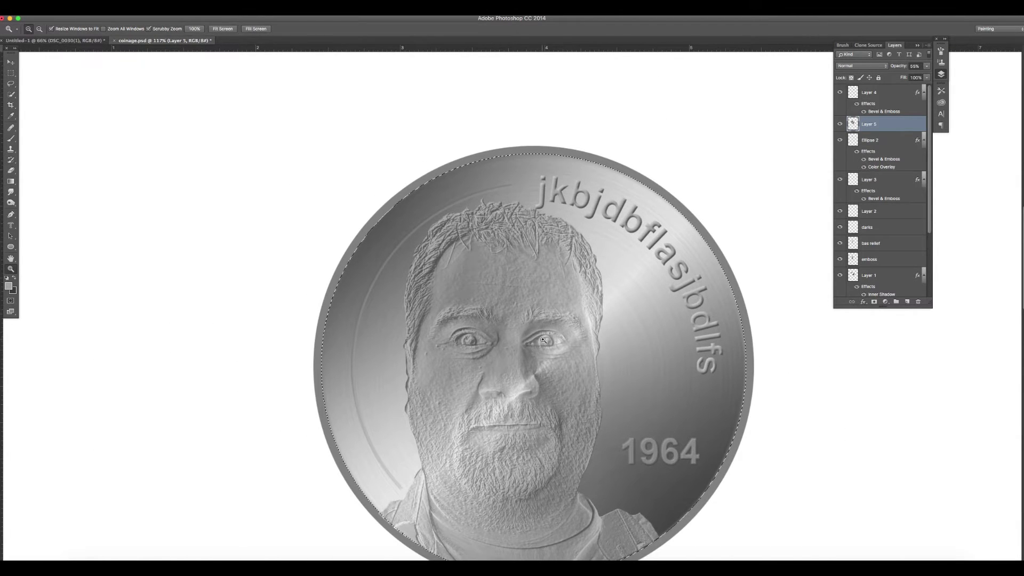
key(ctrl+0)
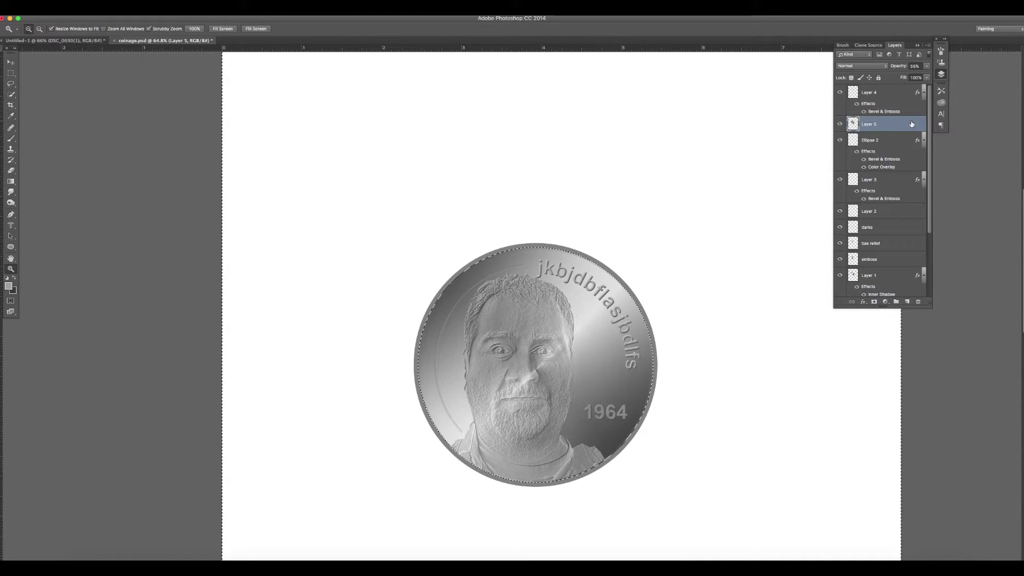
drag(901, 126, 896, 271)
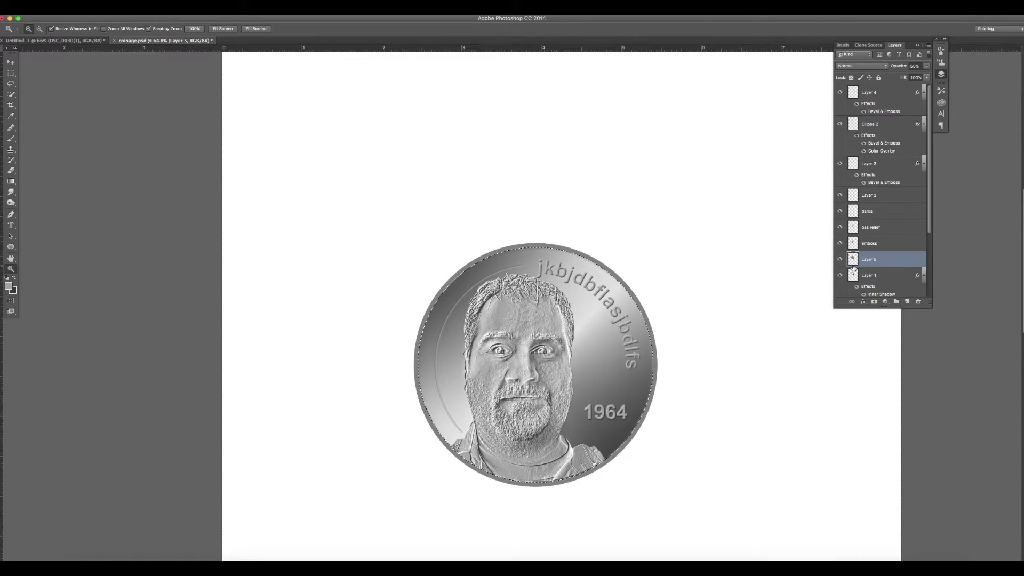
Set the brushed-steel texture layer to 100% opacity with Overlay blending, and clear the selection
click(929, 67)
drag(937, 76, 939, 63)
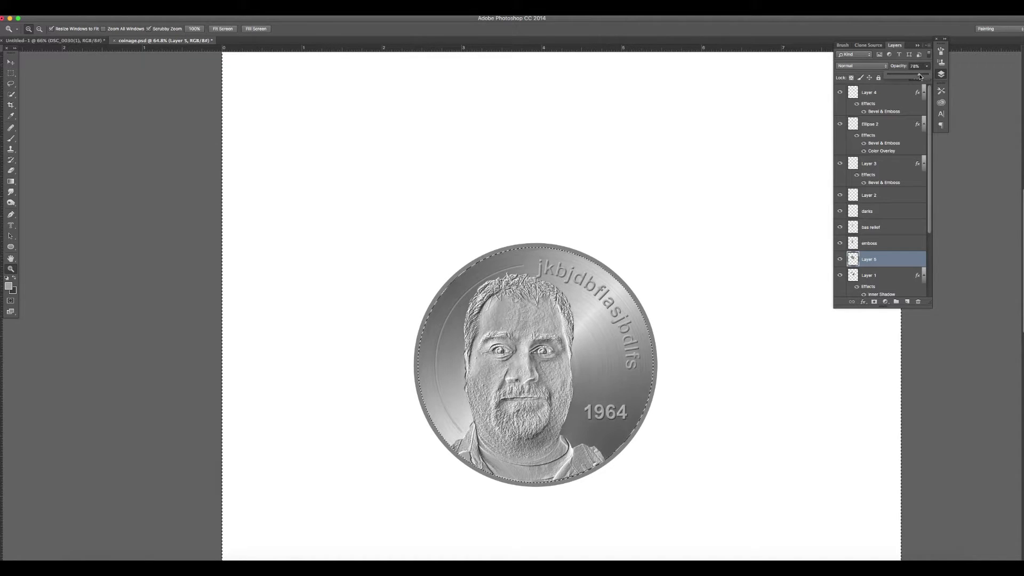
click(857, 66)
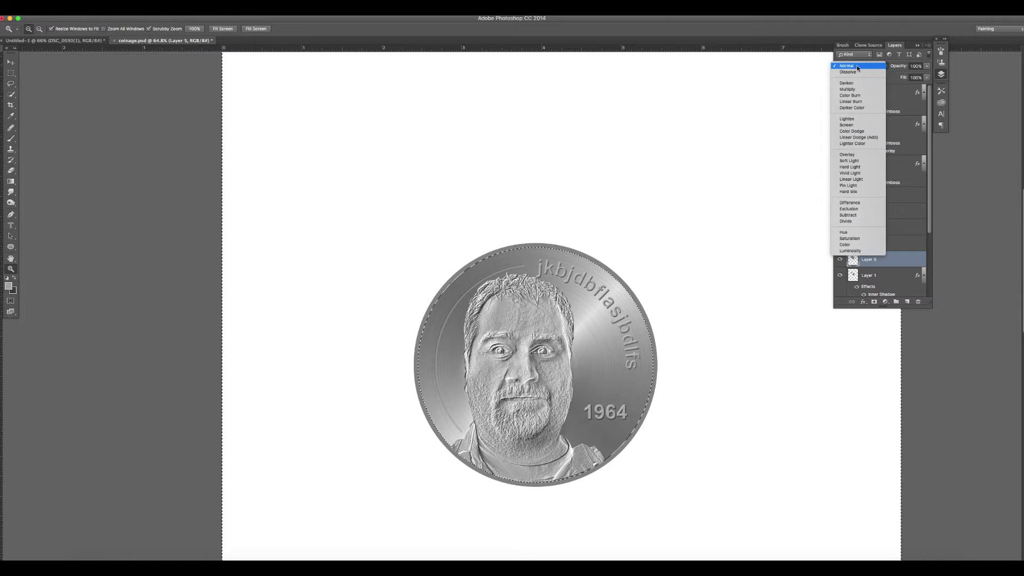
click(855, 156)
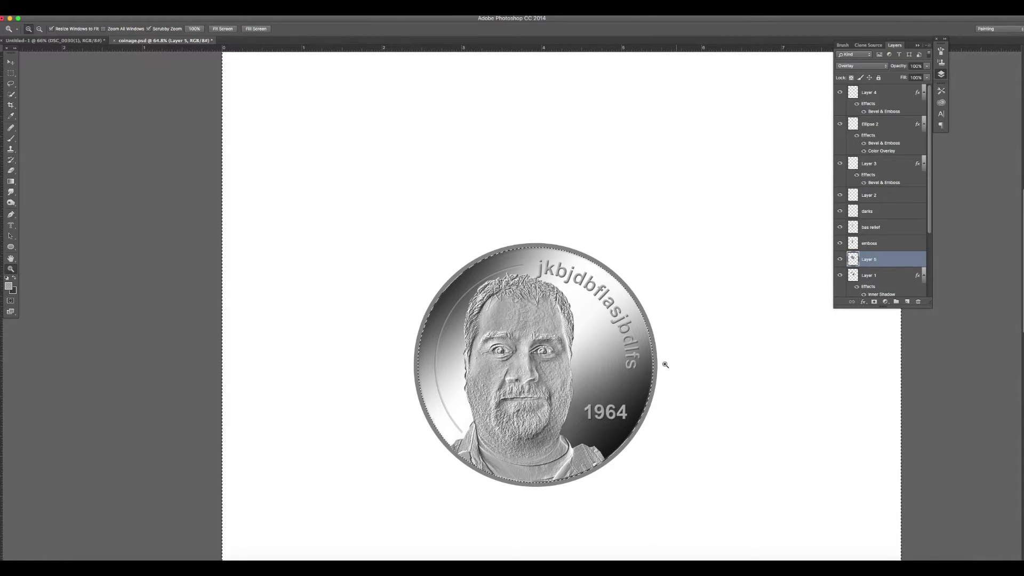
click(632, 366)
click(632, 367)
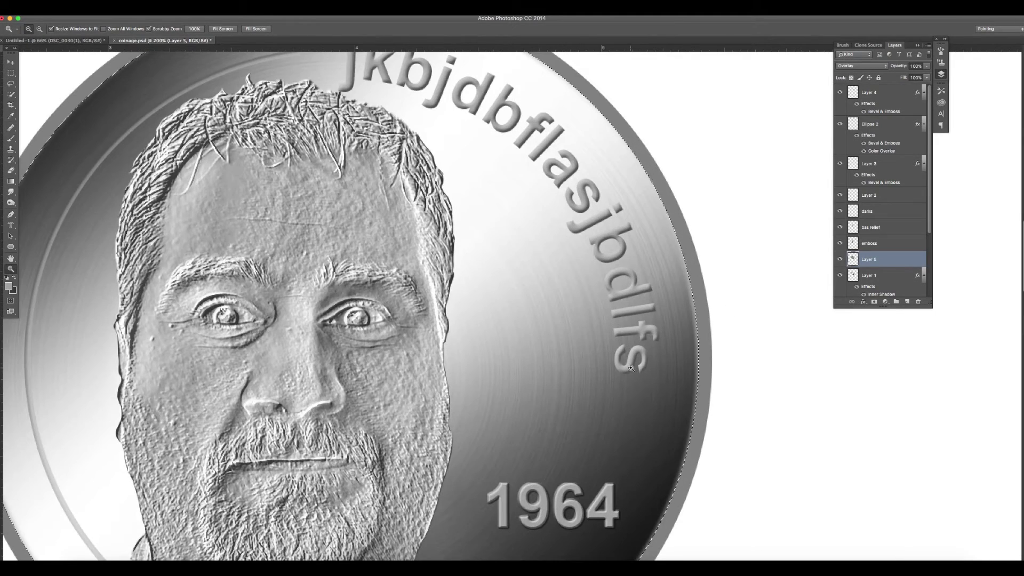
drag(632, 367, 636, 307)
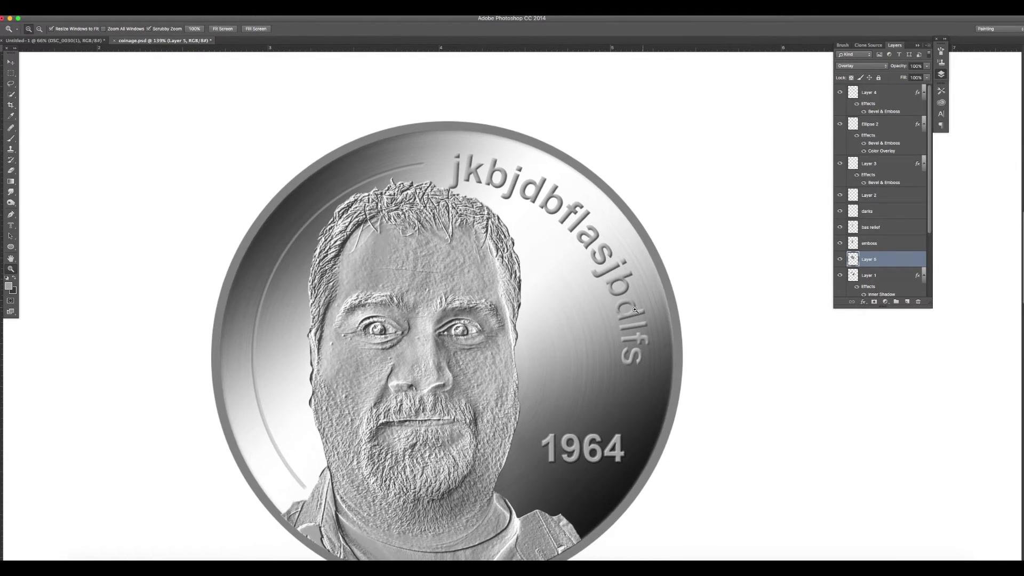
key(super+d)
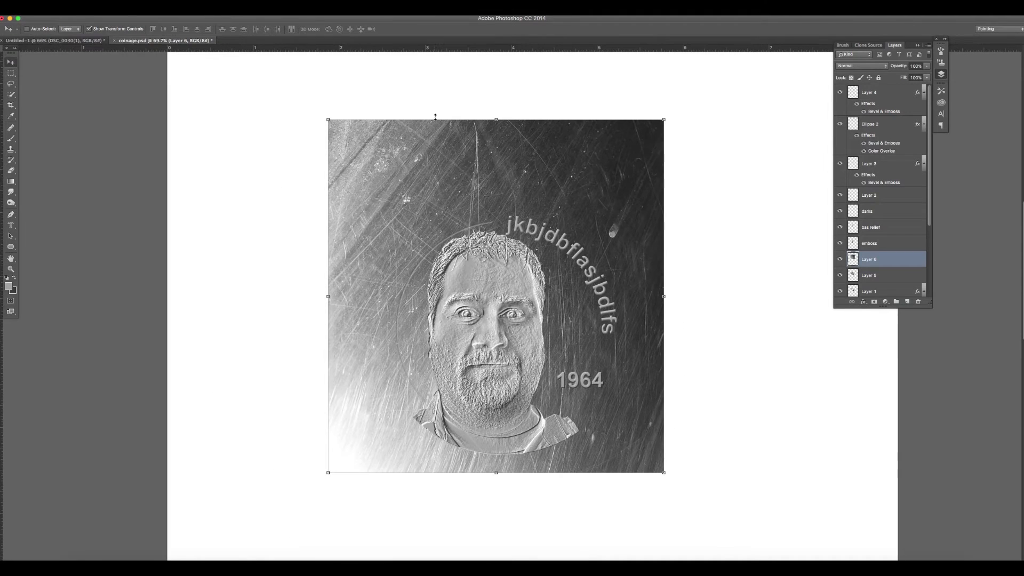
Move the brushed and scratched metal texture over the coin, bring its layer to the top of the stack, and set Overlay blending
drag(486, 178, 535, 236)
drag(917, 259, 899, 87)
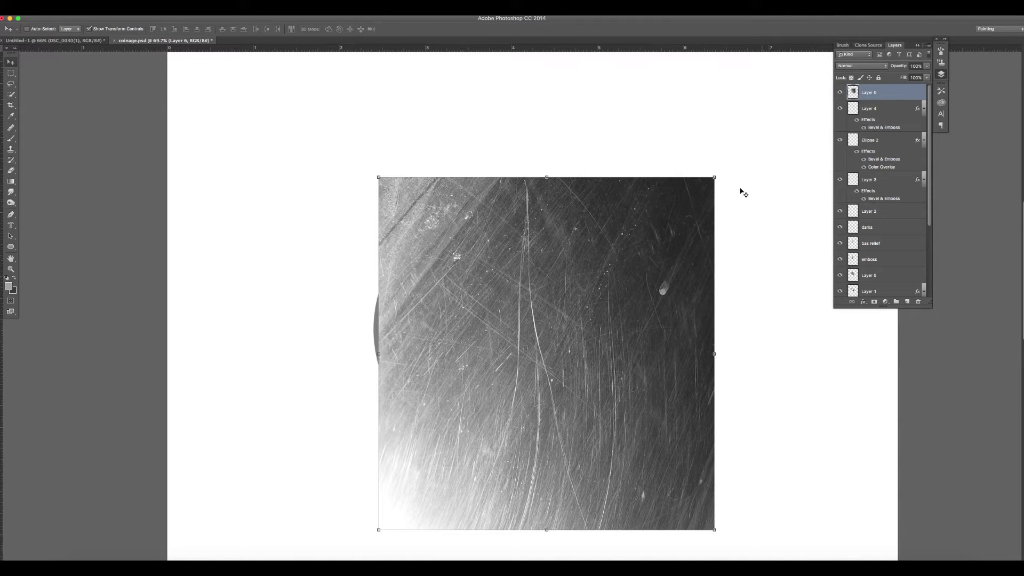
click(867, 66)
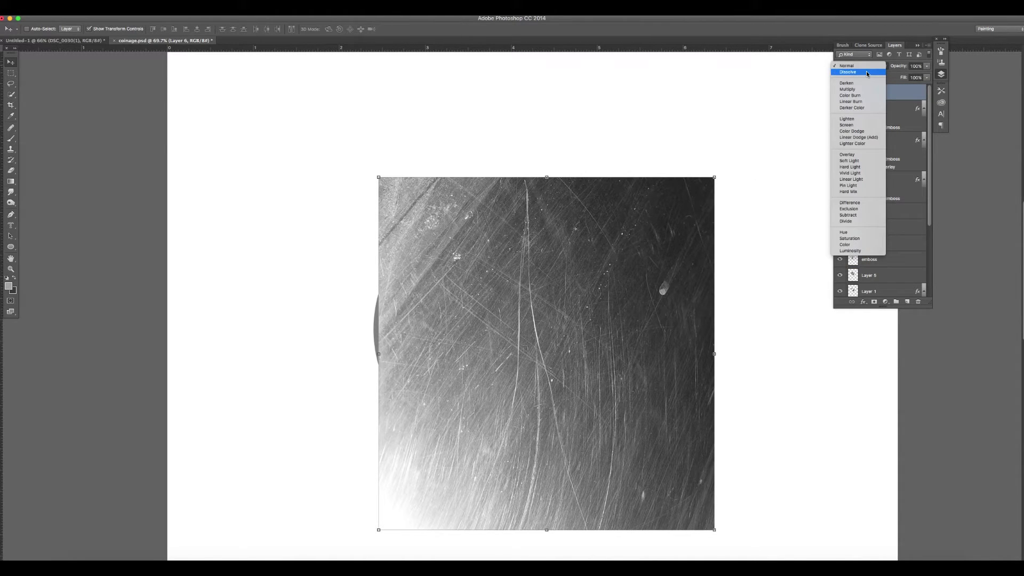
click(861, 155)
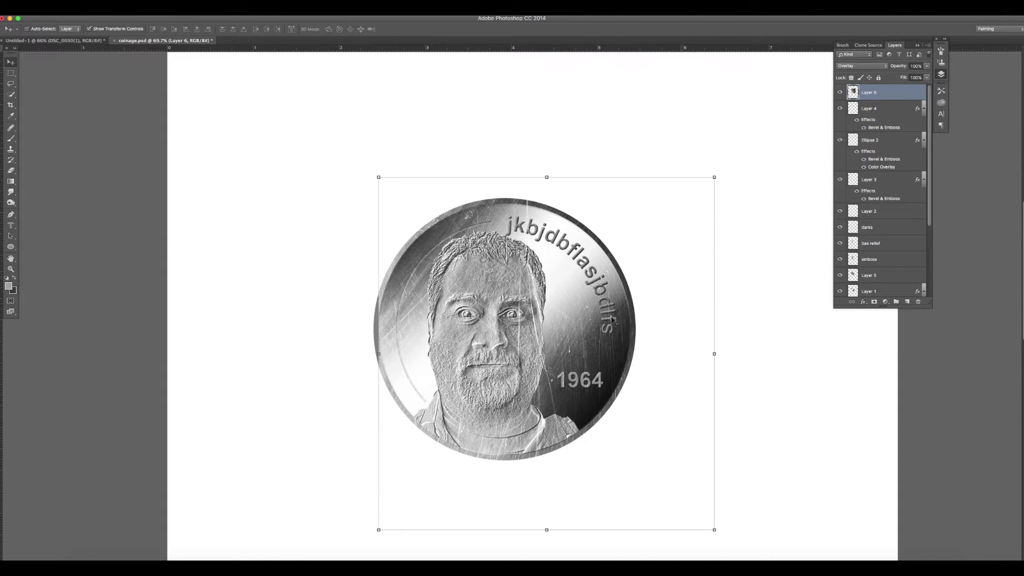
Shift the scratched texture lower across the coin to reposition its scratches
key(z)
click(566, 340)
key(v)
drag(587, 326, 592, 391)
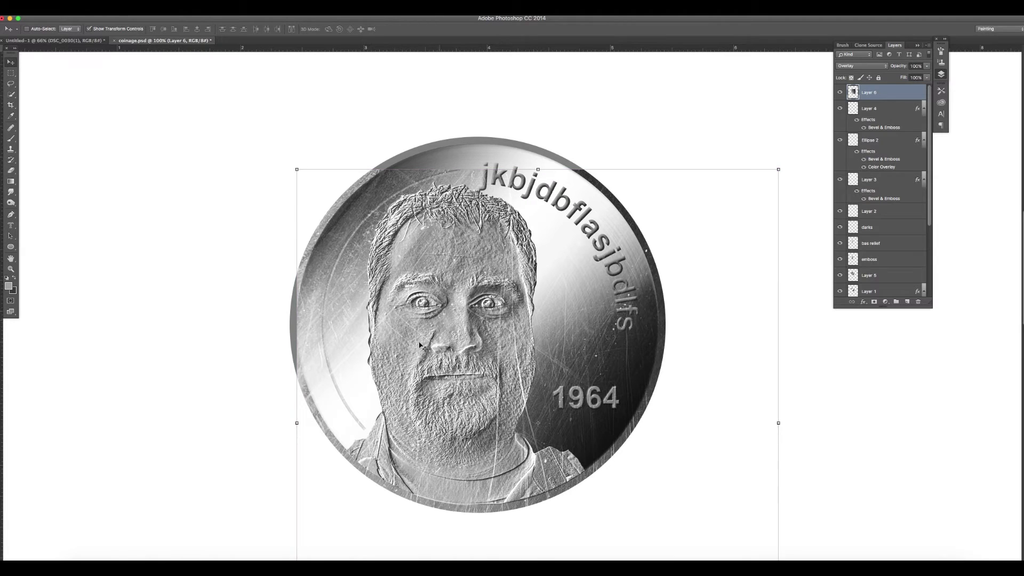
Erase the scratched texture around the rim, over the portrait and on the dark side of the coin at 80% eraser opacity
key(e)
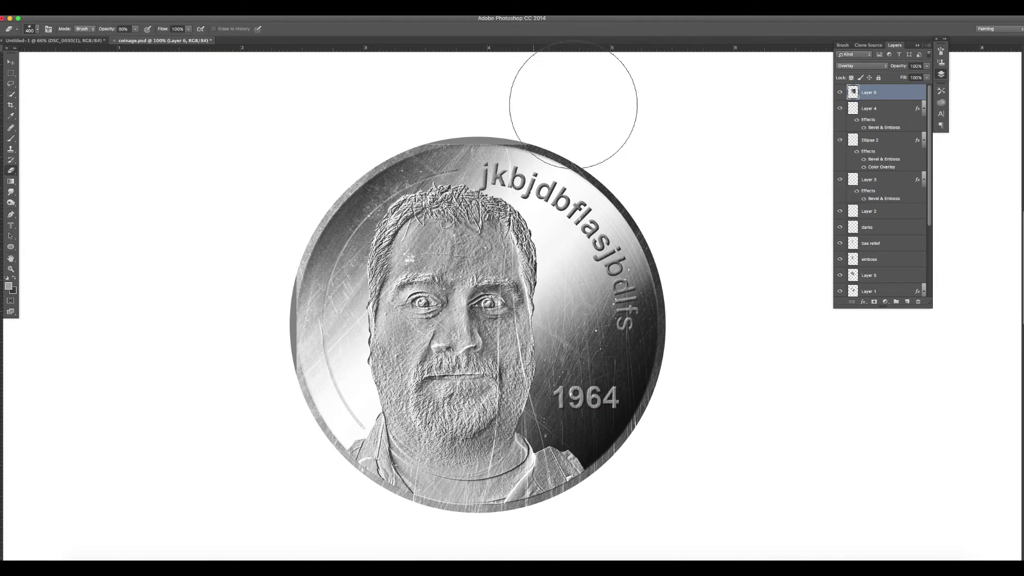
mouse_move(575, 138)
mouse_down()
mouse_move(615, 151)
mouse_move(612, 212)
mouse_move(667, 273)
mouse_move(667, 367)
mouse_move(638, 283)
mouse_move(508, 505)
mouse_move(490, 491)
mouse_move(589, 448)
mouse_move(562, 416)
mouse_move(488, 411)
mouse_move(443, 333)
mouse_move(452, 297)
mouse_move(426, 455)
mouse_move(451, 482)
mouse_move(477, 444)
mouse_up()
key(super+z)
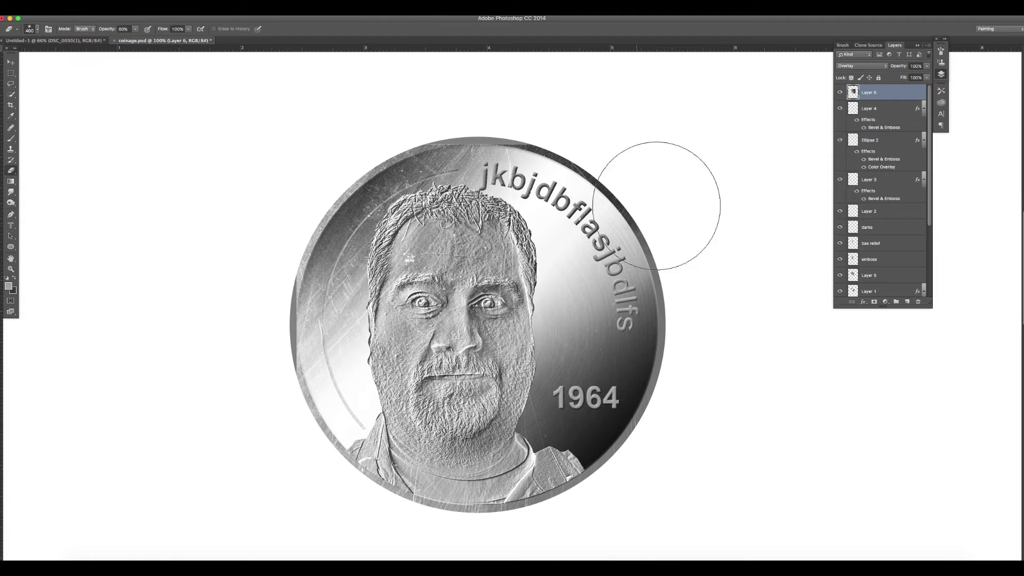
drag(588, 365, 464, 380)
mouse_move(352, 436)
mouse_down()
mouse_move(285, 366)
mouse_move(240, 373)
mouse_move(278, 217)
mouse_move(414, 73)
mouse_up()
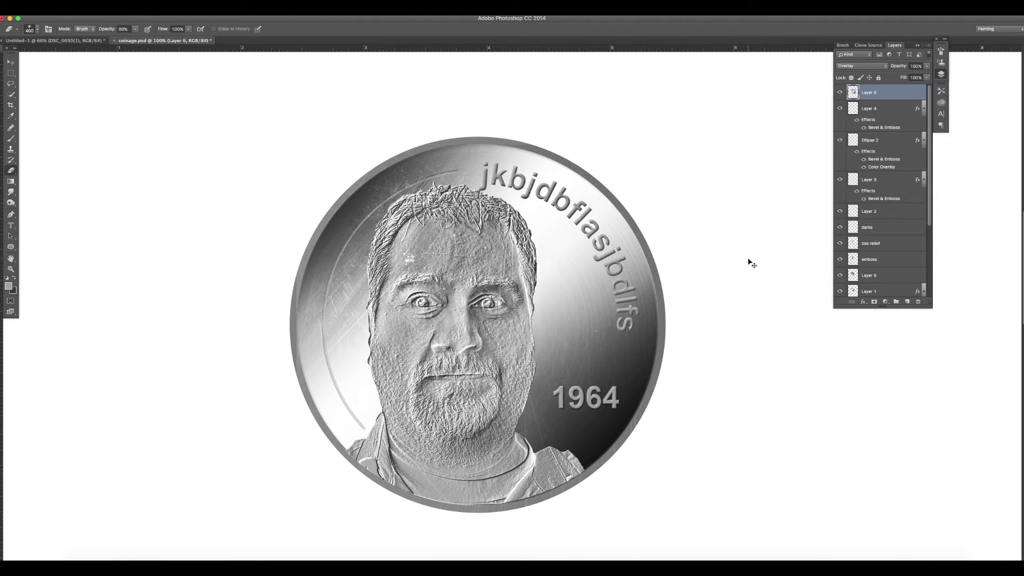
Duplicate the scratched texture layer, Layer 6, within coinage.psd
right_click(898, 98)
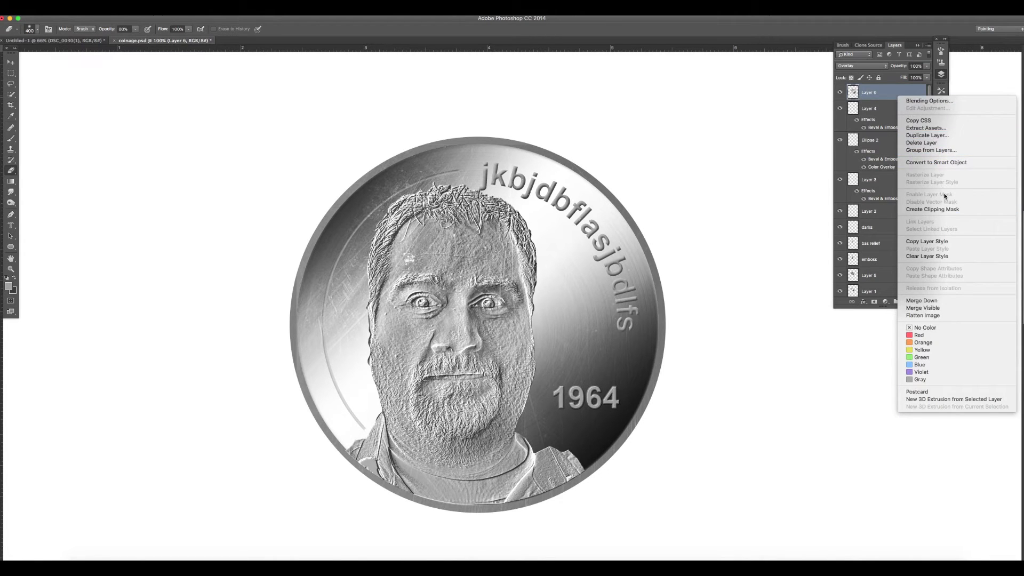
click(928, 136)
click(448, 174)
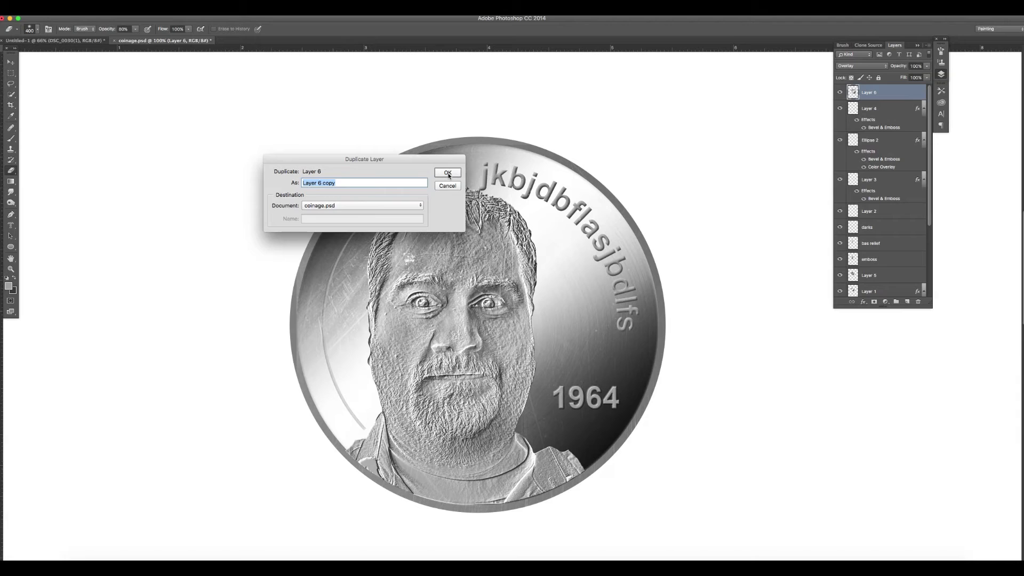
Reposition the duplicated scratched texture and adjust it with Free Transform over the right side of the coin
key(v)
drag(462, 244, 563, 303)
key(super+t)
drag(372, 152, 357, 429)
mouse_move(540, 349)
mouse_down()
mouse_move(495, 394)
mouse_move(497, 315)
mouse_move(582, 343)
mouse_move(637, 309)
mouse_move(634, 298)
mouse_up()
key(Return)
key(e)
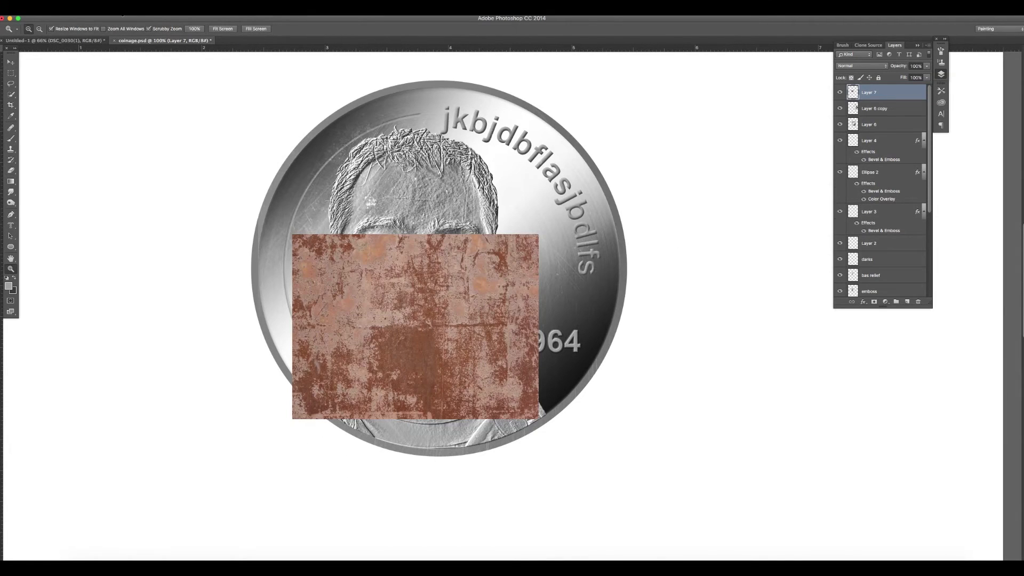
Turn the rust texture grayscale, and enlarge it until it covers the whole coin
click(88, 8)
click(195, 125)
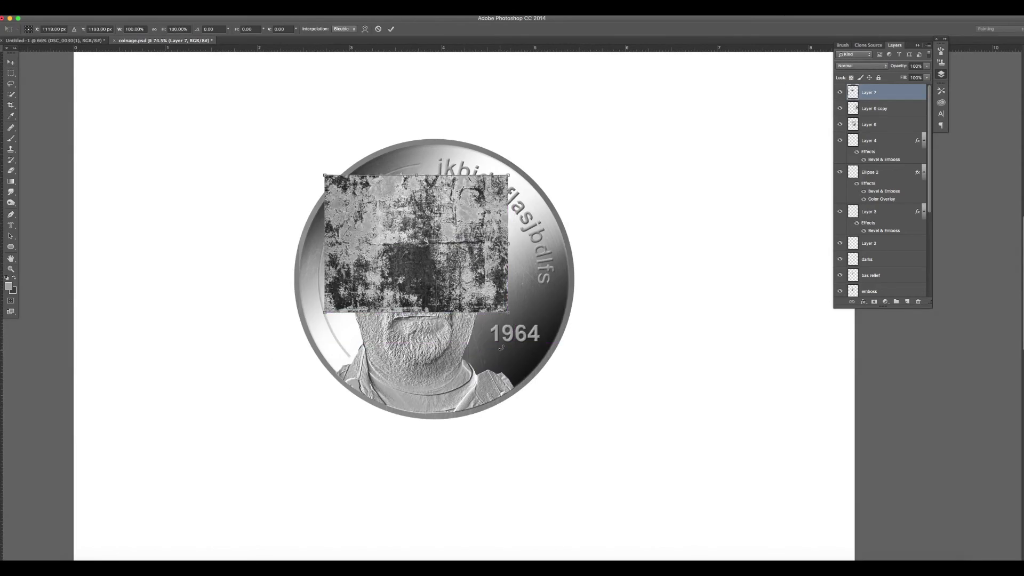
drag(509, 312, 637, 411)
drag(480, 288, 420, 227)
drag(579, 350, 574, 425)
key(Return)
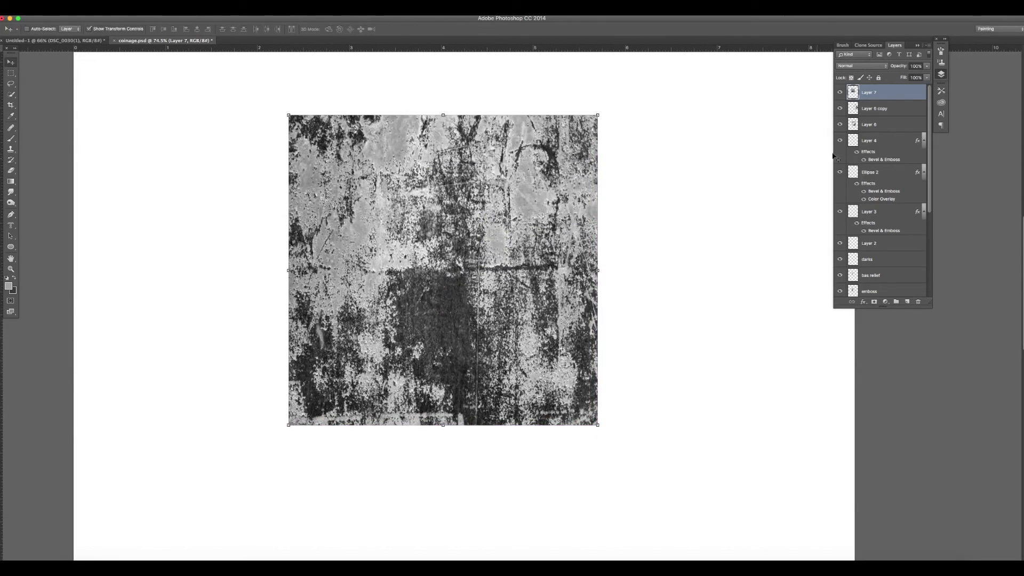
Trim the grayscale rust texture to the coin's face by inverting a selection loaded from the face layer and deleting the excess
scroll(855, 270, down, 3)
super+click(854, 271)
key(super+shift+i)
scroll(883, 176, up, 3)
key(Delete)
Set the rust texture layer to Soft Light blending at 47% opacity
click(861, 66)
click(853, 90)
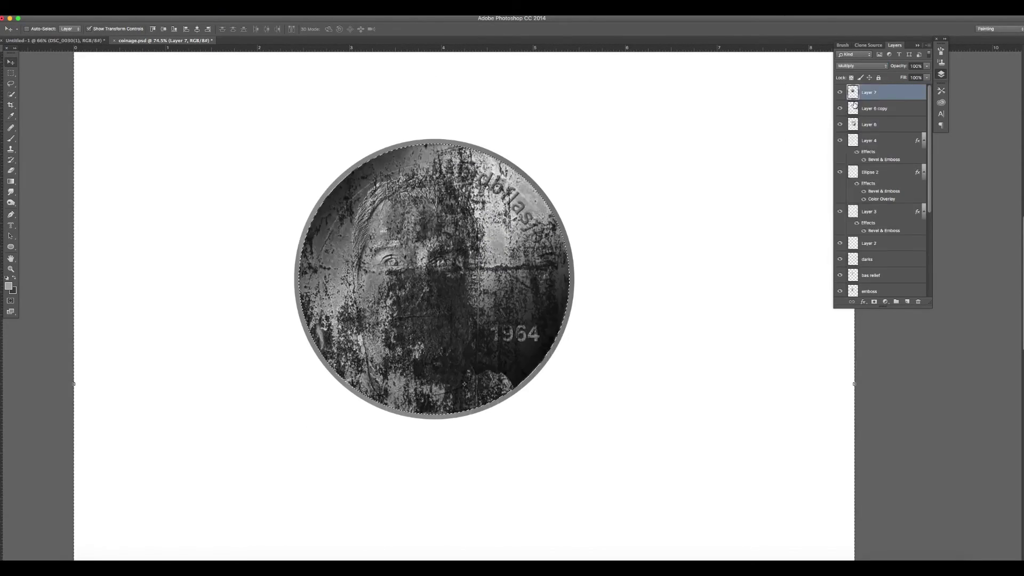
click(861, 66)
click(853, 133)
click(861, 66)
click(853, 73)
click(926, 67)
drag(927, 77, 903, 76)
Clear the selection, and erase the rust texture over the portrait and lettering areas
key(super+d)
key(e)
mouse_move(533, 235)
mouse_down()
mouse_move(483, 251)
mouse_move(479, 329)
mouse_move(404, 199)
mouse_up()
key(super+space)
drag(446, 359, 424, 353)
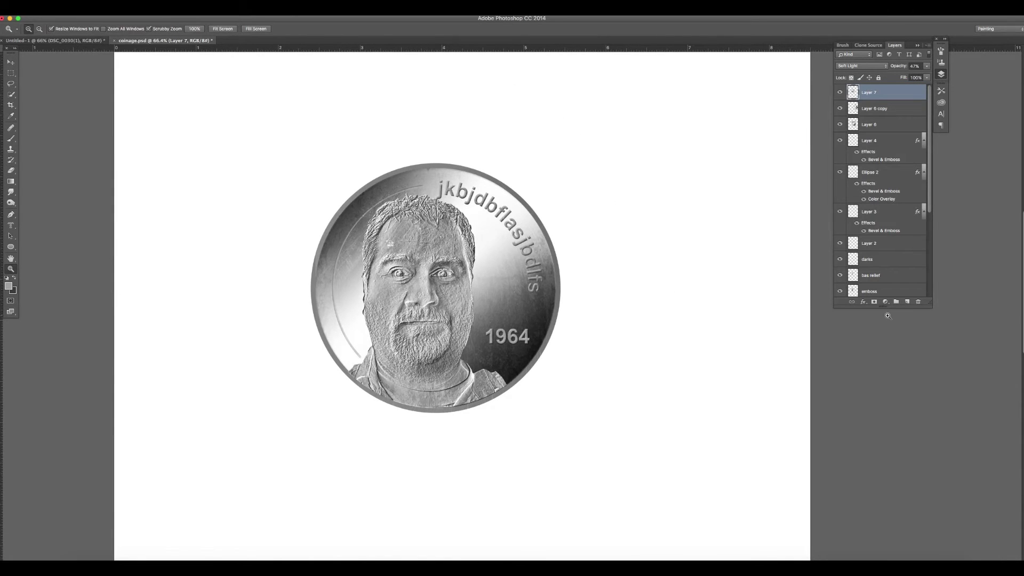
Add a new layer at the top of the stack with the coin's full outline selected
scroll(864, 240, down, 5)
click(841, 258)
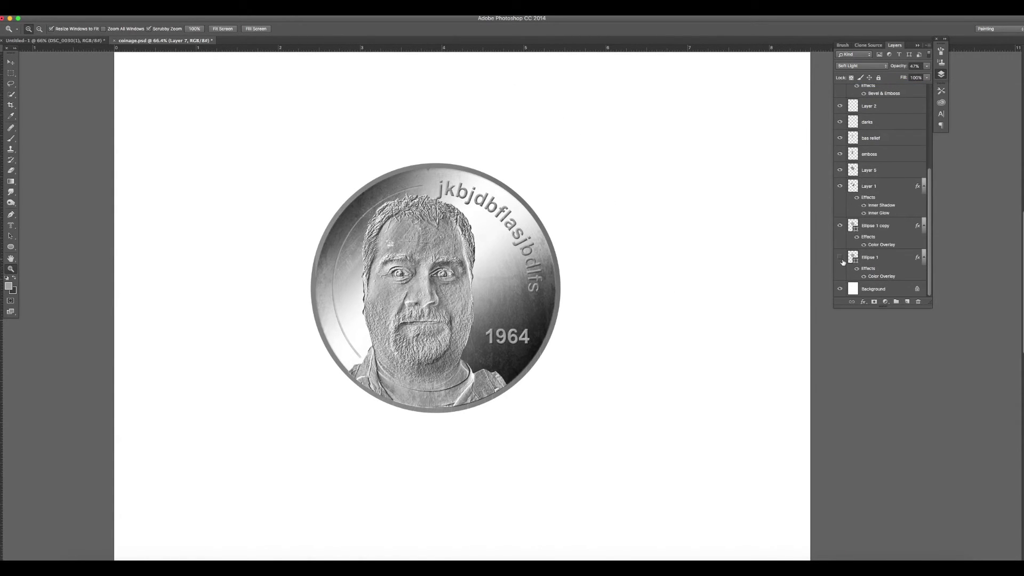
click(908, 303)
Set the foreground color to olive yellow #949328, and fill the selected coin outline on the new layer
click(8, 286)
click(318, 157)
drag(274, 118, 279, 113)
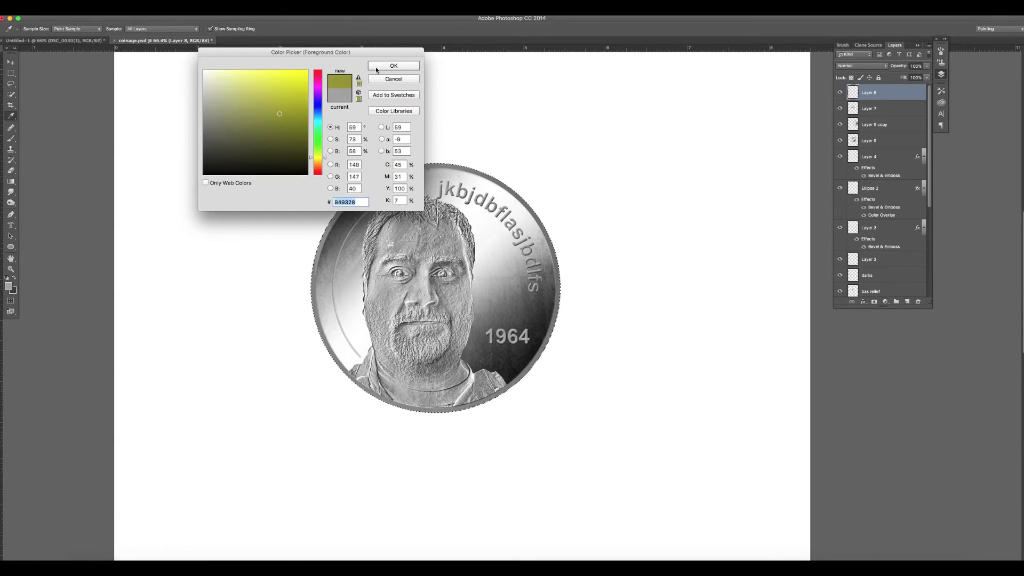
click(389, 66)
key(g)
drag(11, 185, 48, 189)
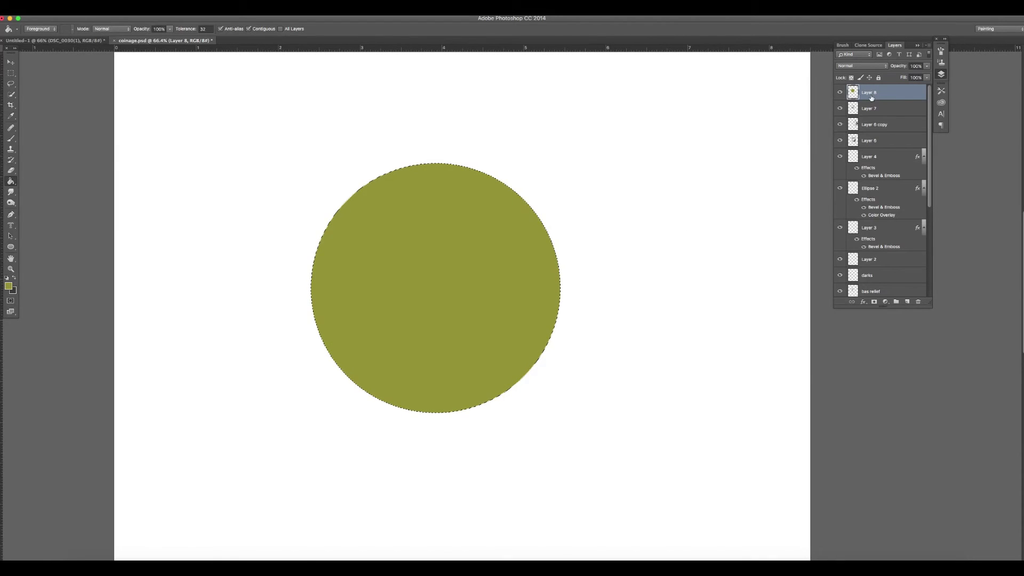
Set the olive fill layer to Color blending, and compare the coin with the layer hidden and shown
click(877, 67)
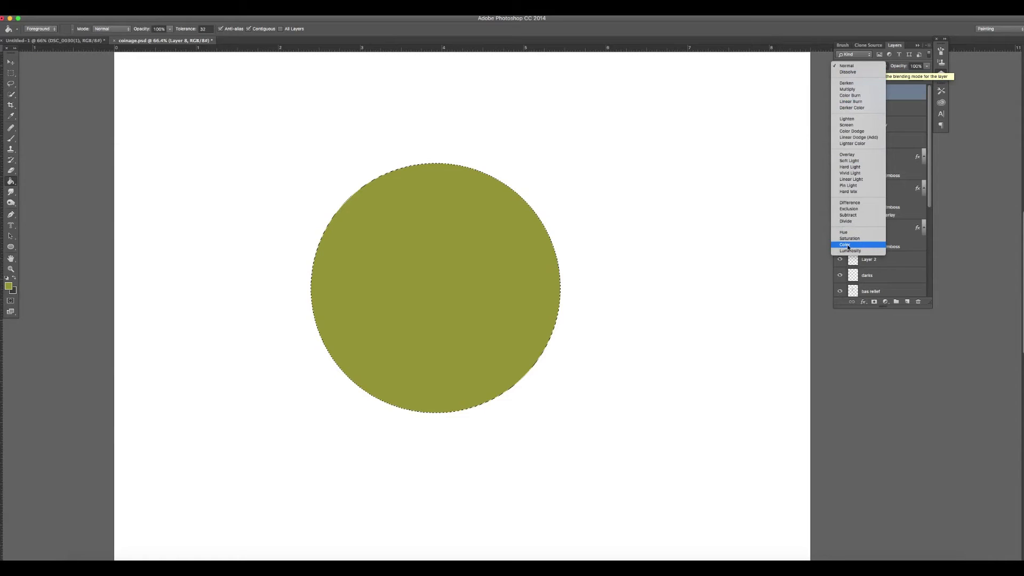
click(844, 246)
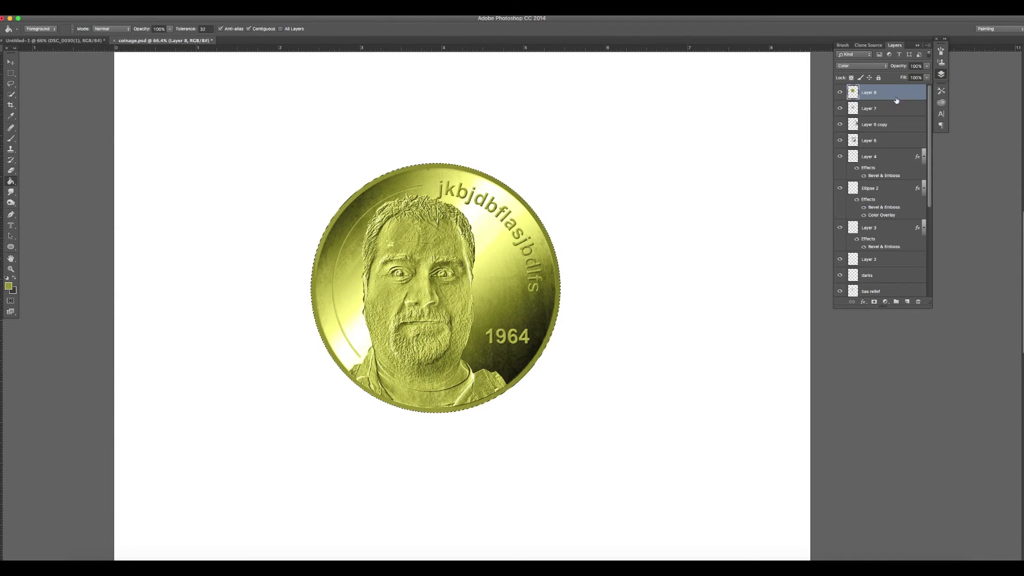
click(840, 93)
click(840, 93)
Shift the fill layer to a muted gold with a Hue/Saturation adjustment, and clear the selection
click(91, 10)
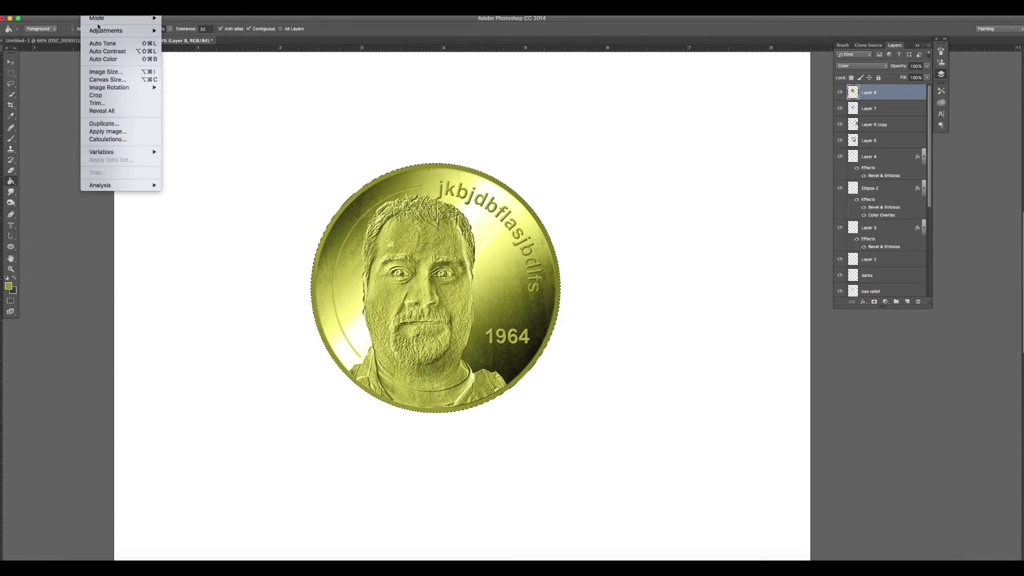
mouse_move(99, 30)
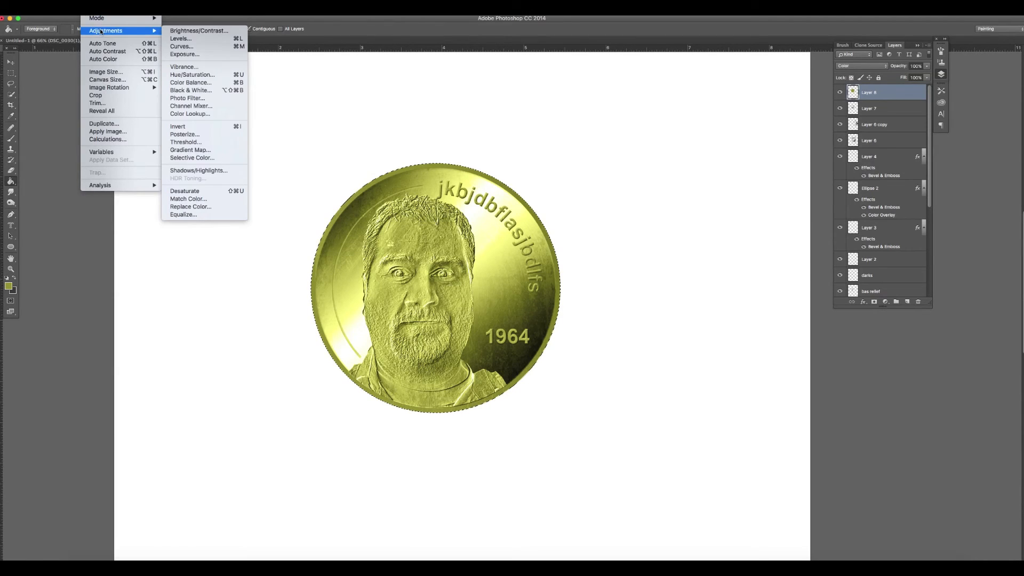
click(184, 77)
drag(121, 88, 196, 94)
drag(164, 159, 152, 159)
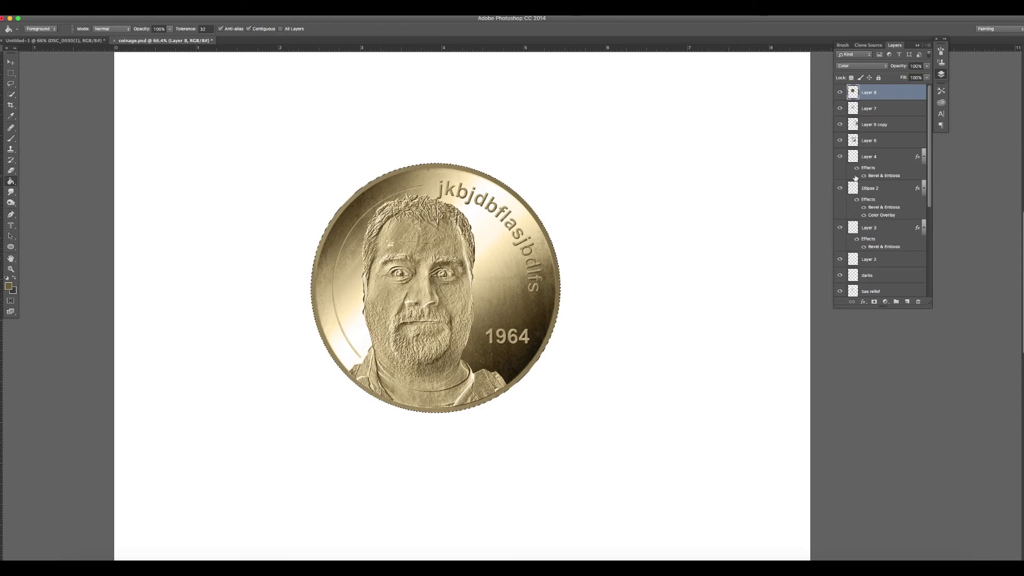
key(super+d)
Try removing the gold from the portrait by deleting a selection loaded from the bas relief layer out of Layer 8
scroll(853, 237, down, 2)
click(851, 279)
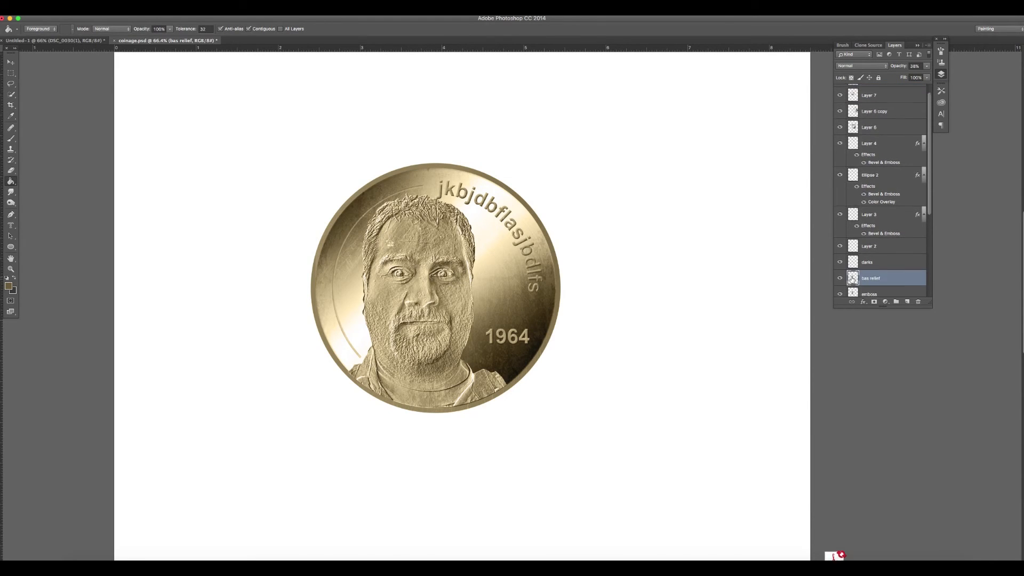
scroll(856, 283, down, 1)
super+click(853, 270)
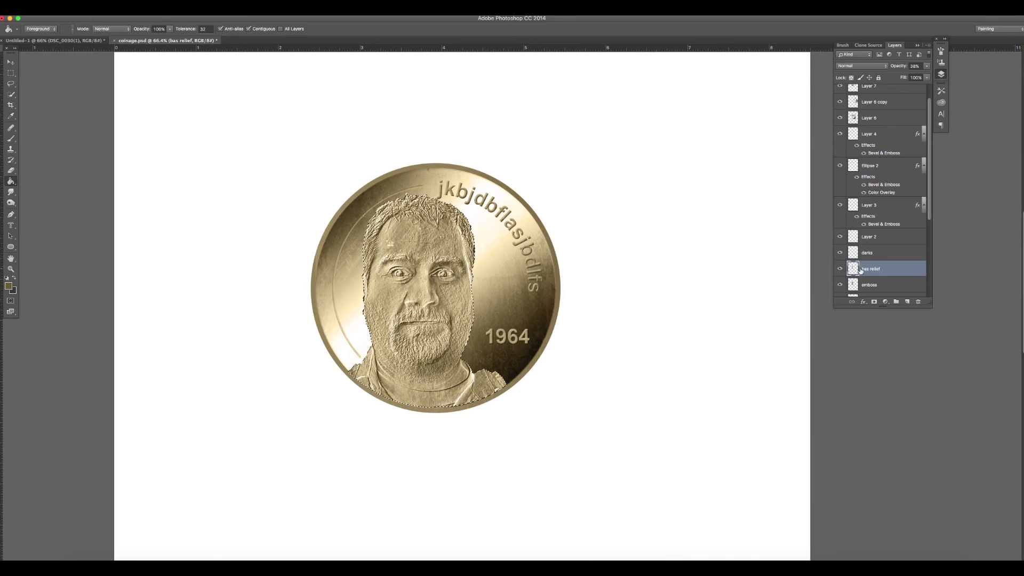
scroll(861, 271, up, 2)
click(853, 93)
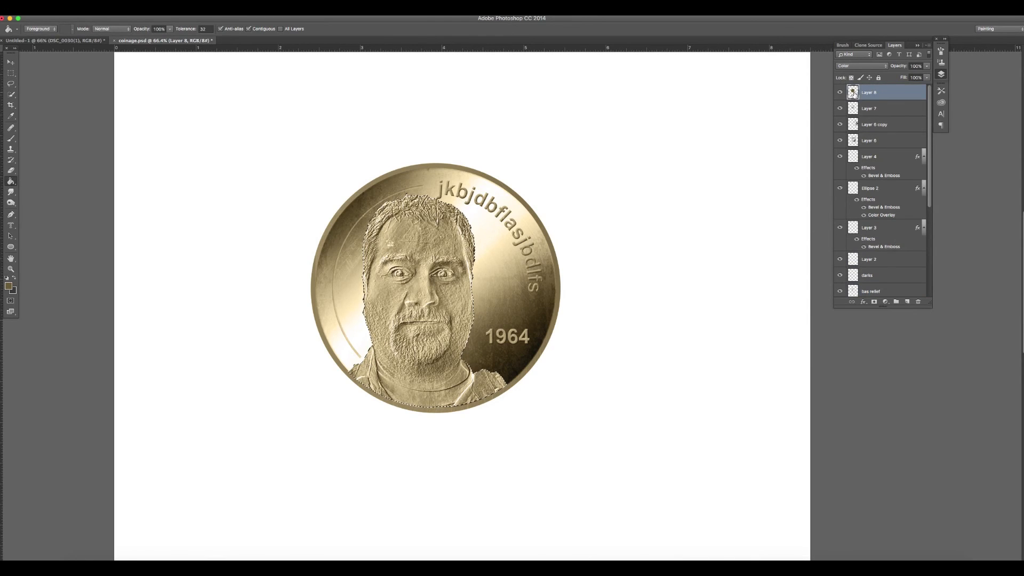
key(Delete)
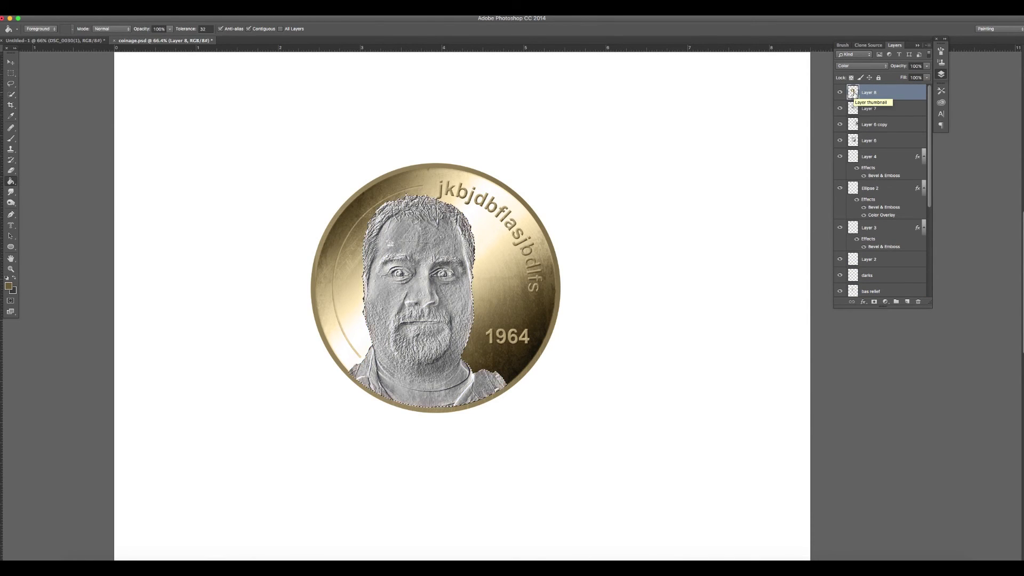
click(10, 75)
click(672, 177)
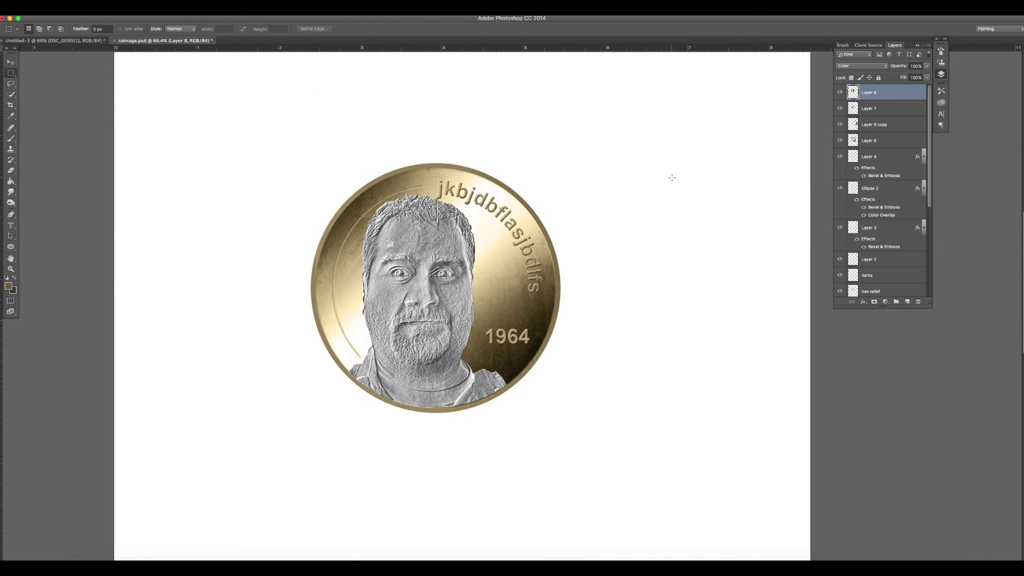
Load the curved lettering on Layer 4 as a selection, return to the gold layer, and clear the selection
click(854, 156)
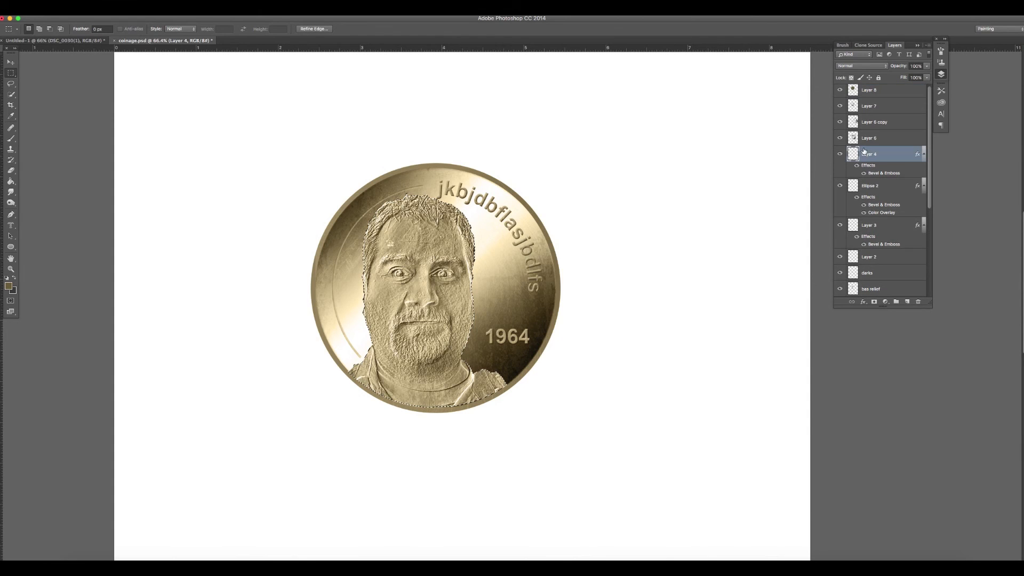
super+click(854, 155)
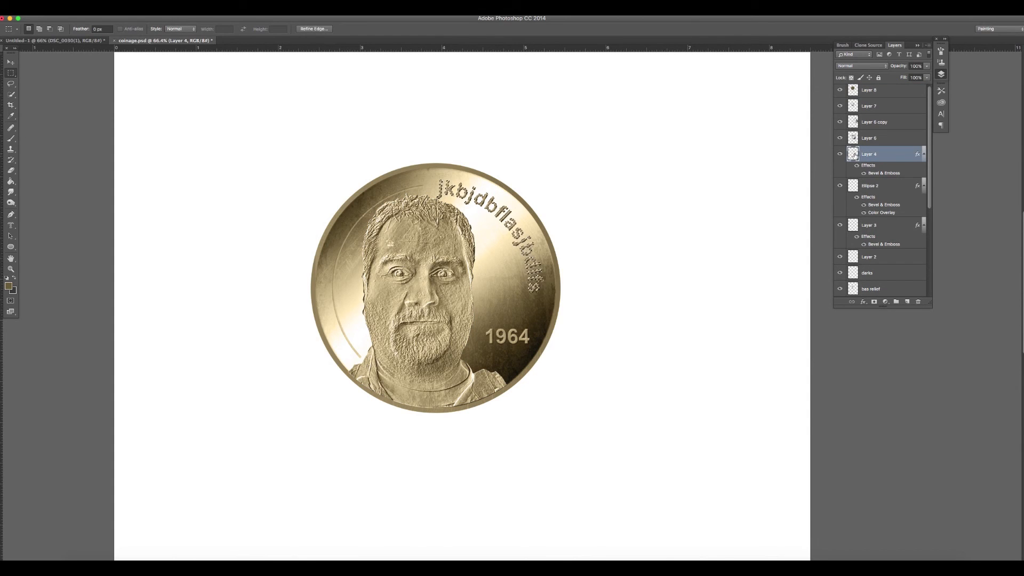
click(873, 93)
key(super+d)
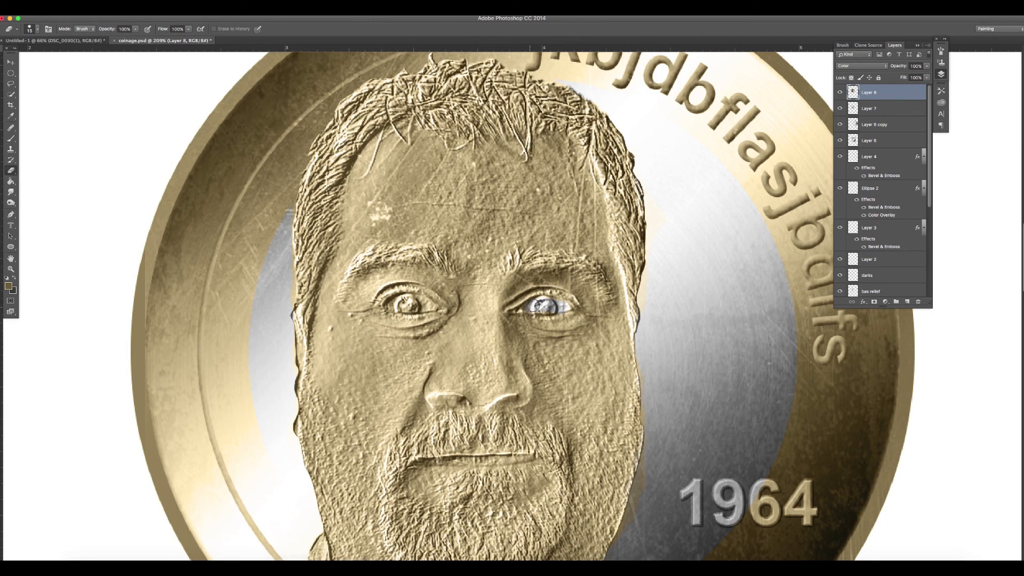
Erase the gold color from the portrait's eyes at 100% eraser opacity
mouse_move(434, 306)
mouse_down()
mouse_move(388, 296)
mouse_move(393, 305)
mouse_up()
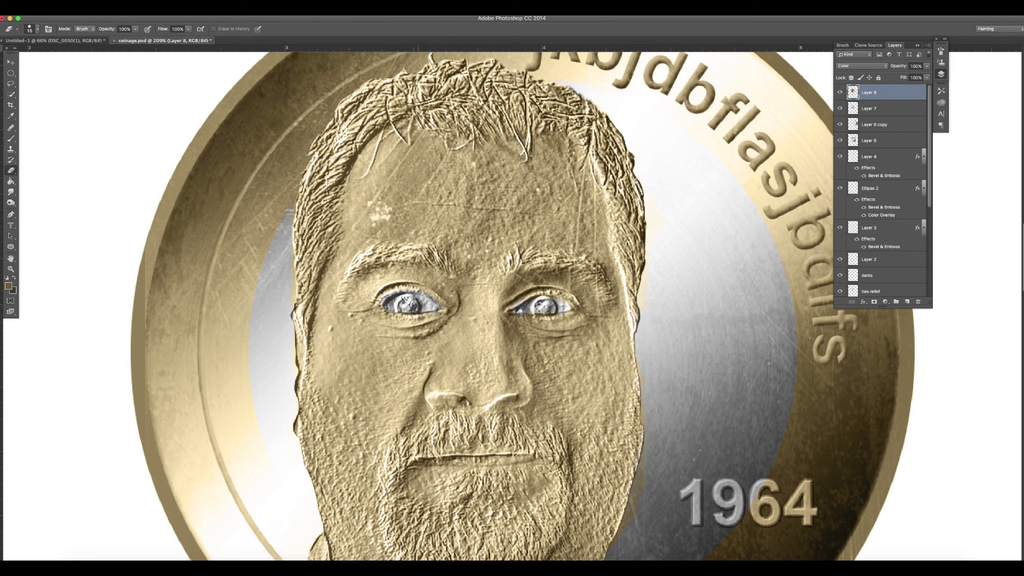
key(z)
mouse_move(516, 336)
mouse_down()
mouse_move(486, 338)
mouse_move(511, 337)
mouse_move(501, 337)
mouse_up()
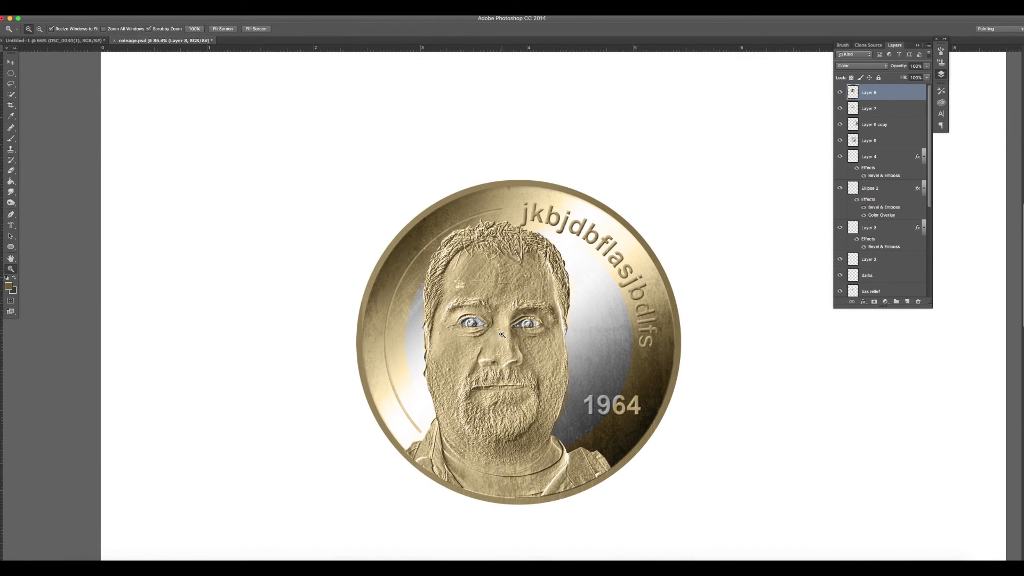